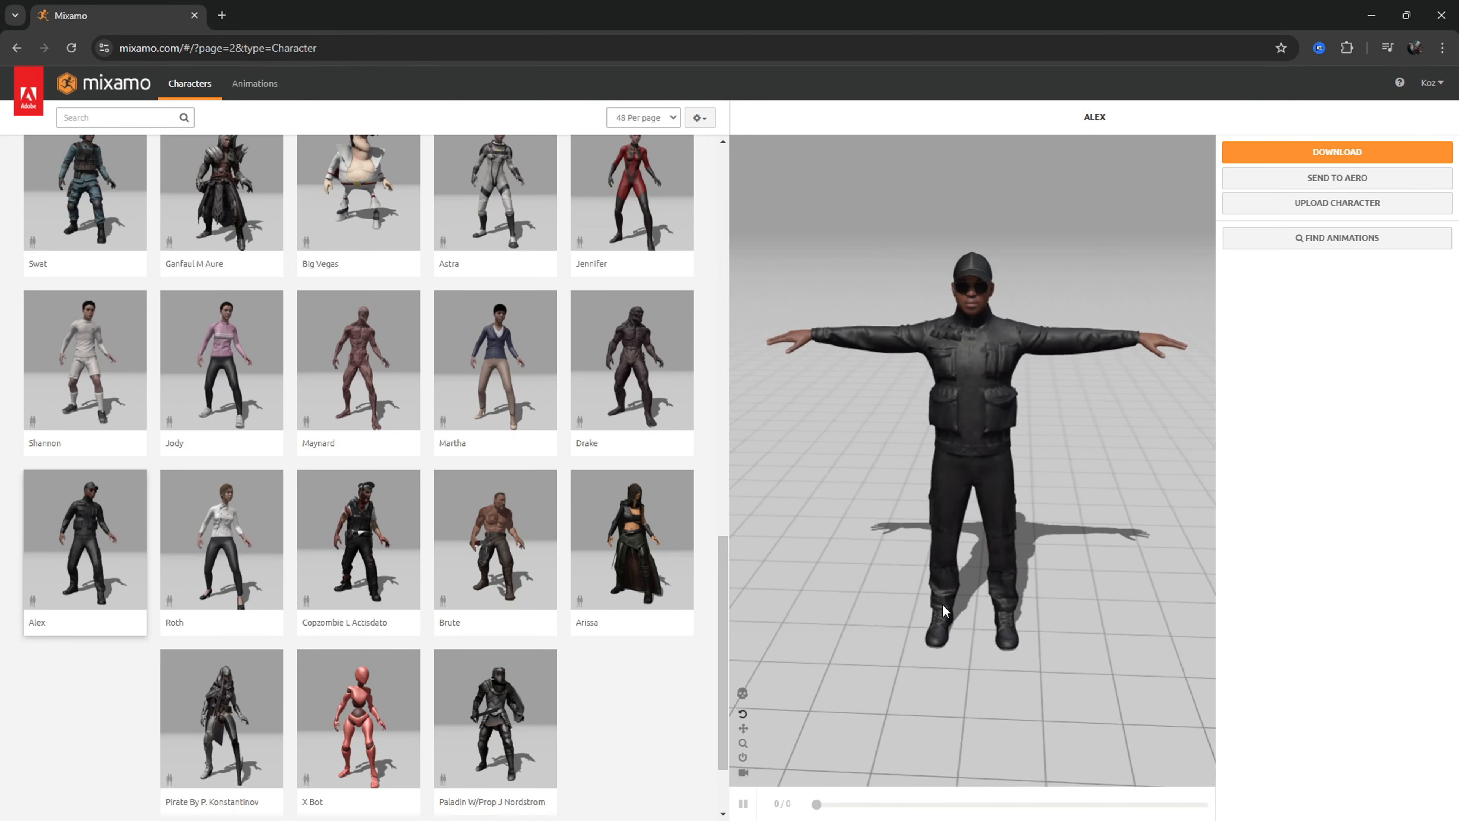
- Download the Alex character model from Mixamo
mouse_move(943, 608)
mouse_down()
mouse_move(1164, 607)
mouse_move(931, 604)
mouse_up()
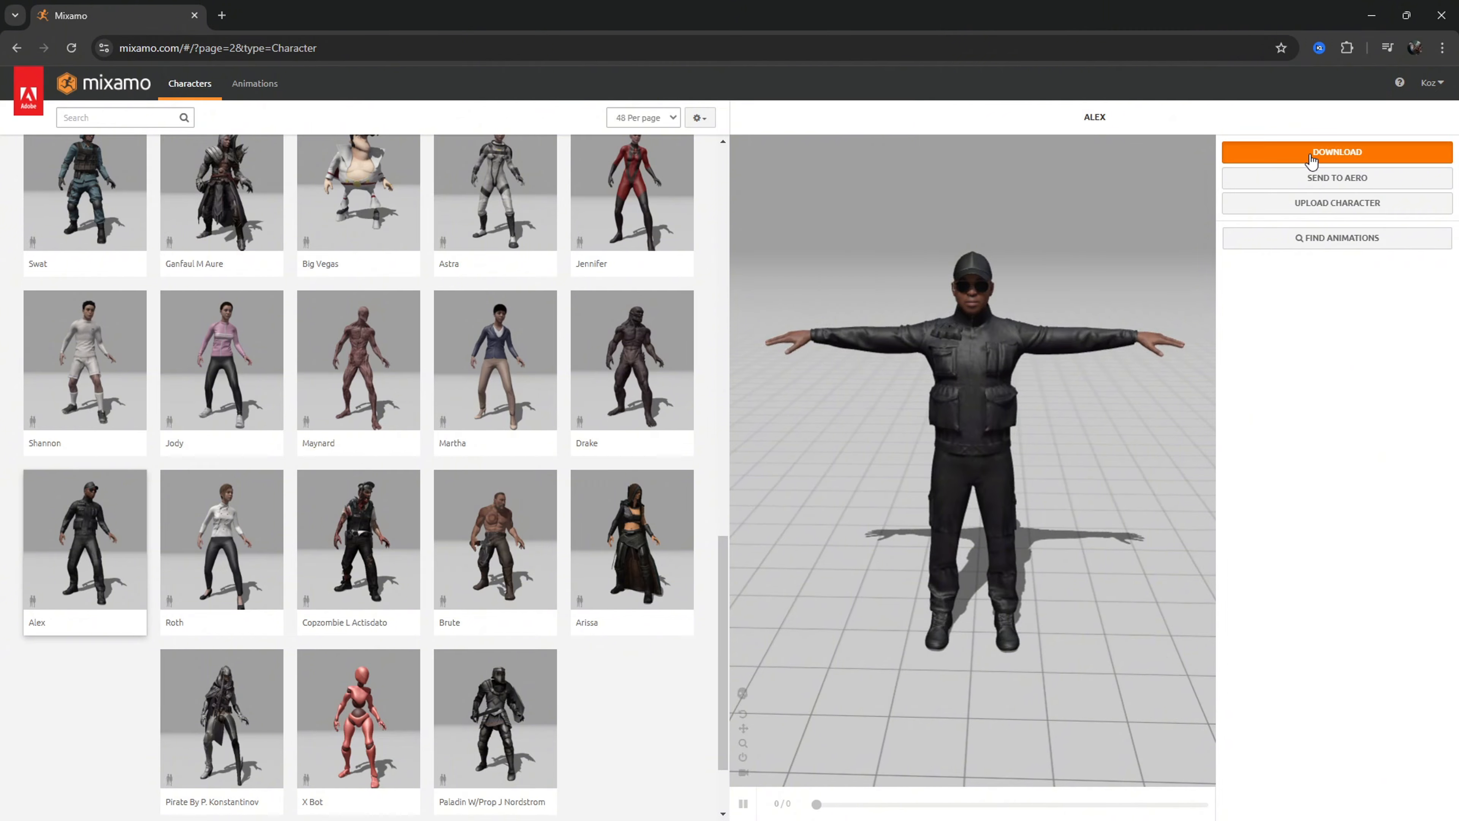
click(1332, 153)
click(913, 261)
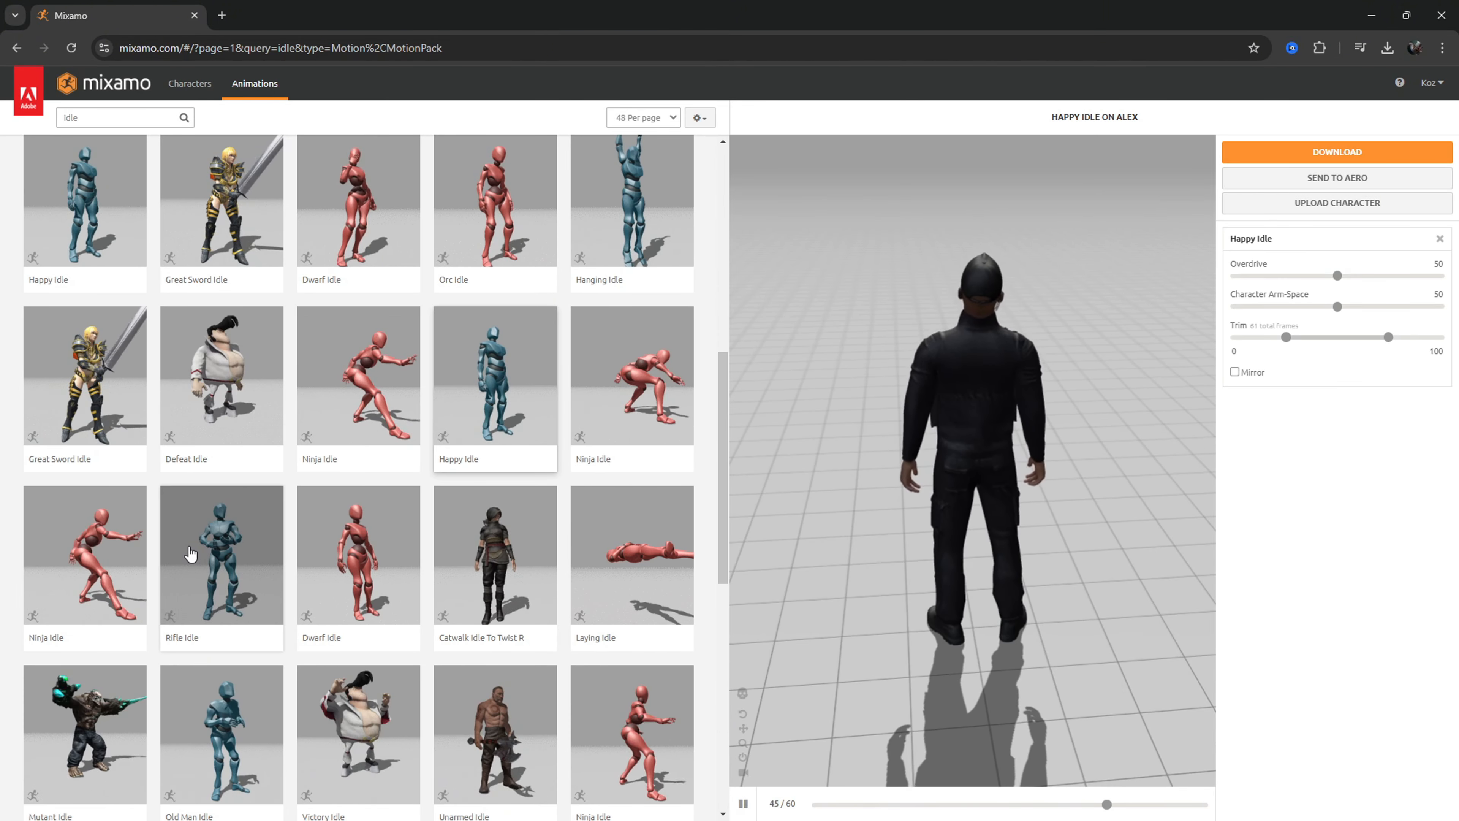
- Download the Happy Idle animation on Alex as FBX Binary without skin
click(1372, 155)
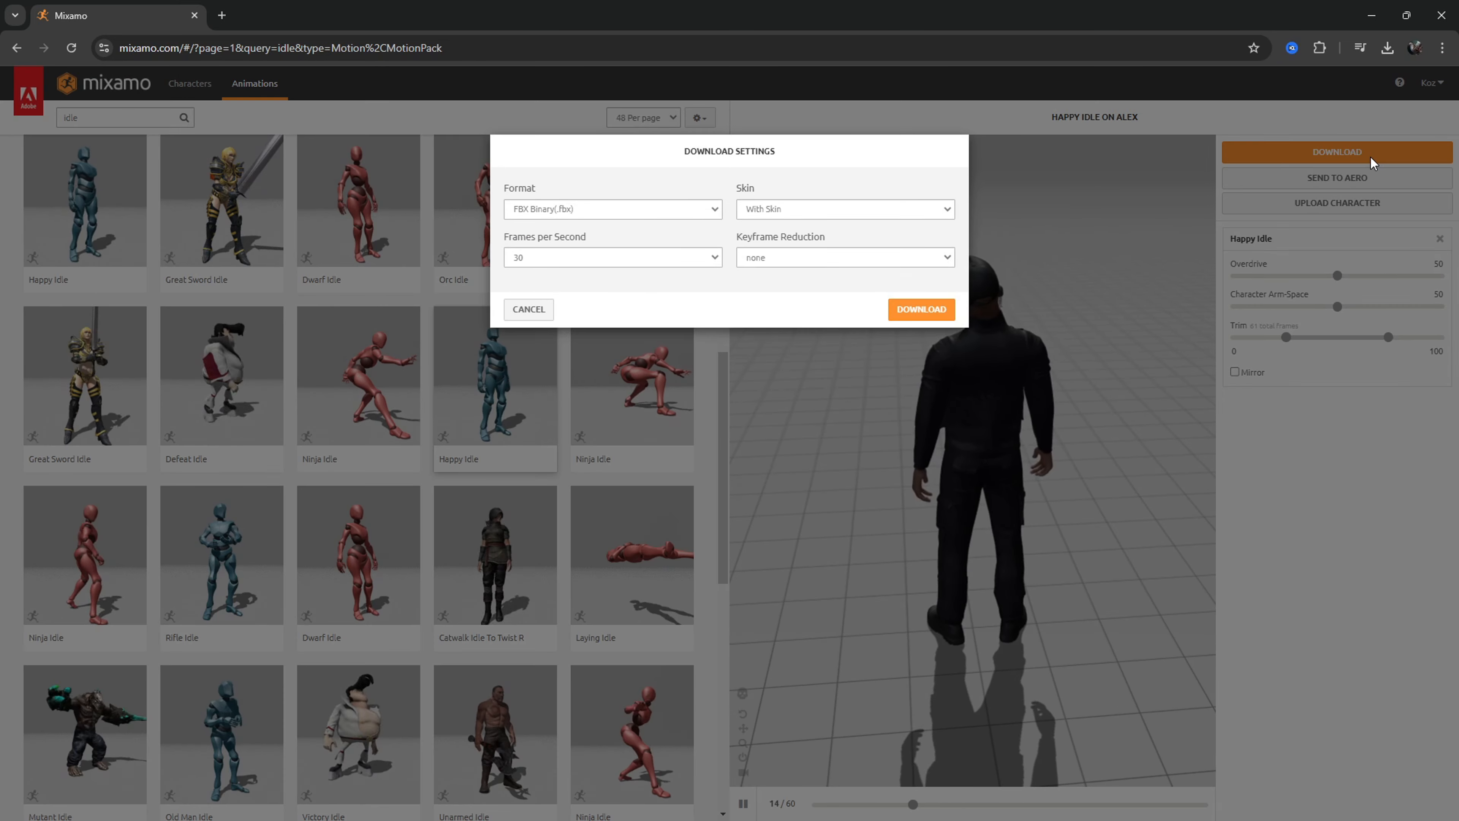
click(797, 211)
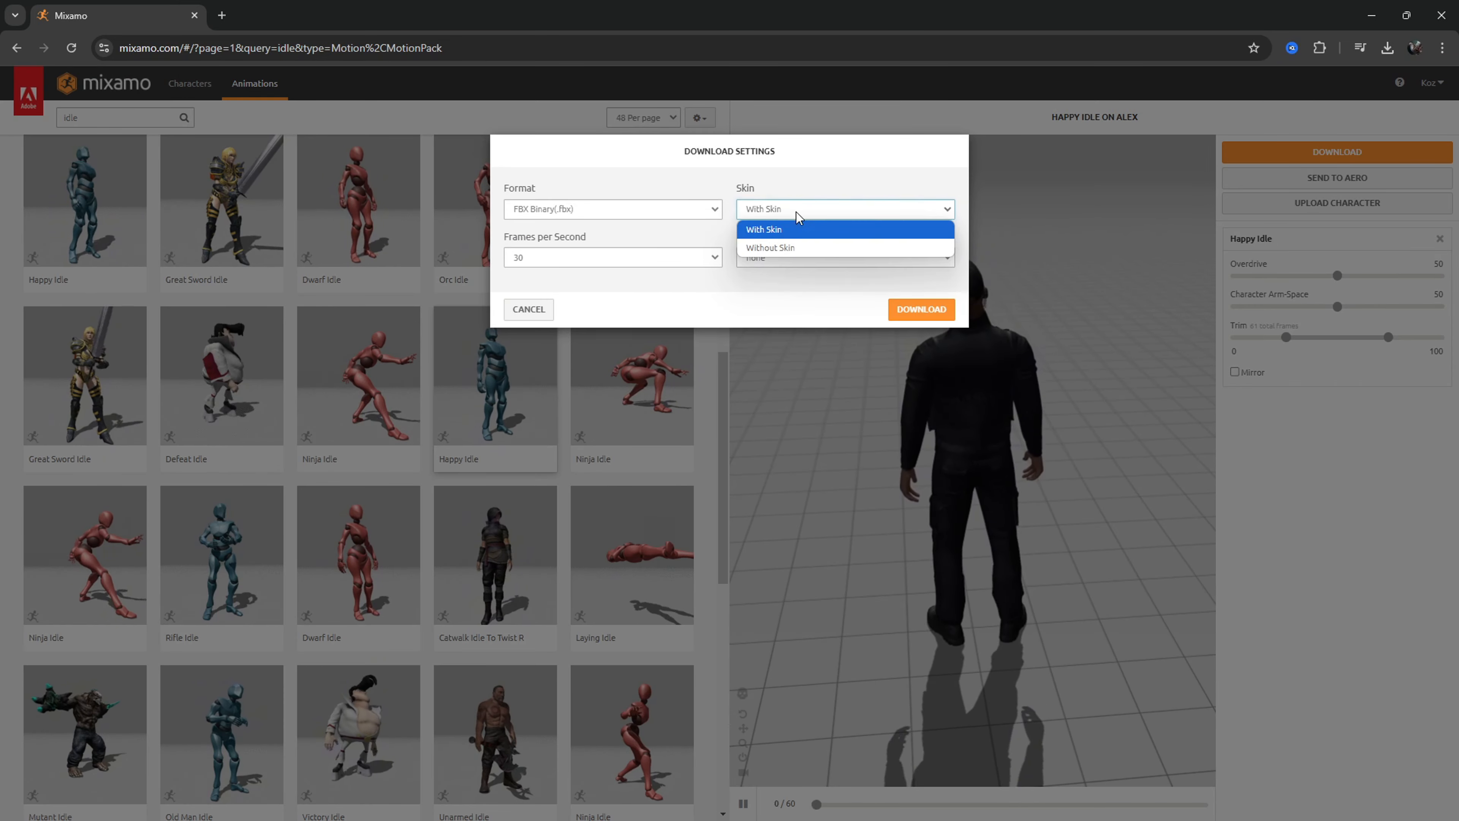
click(782, 245)
click(921, 310)
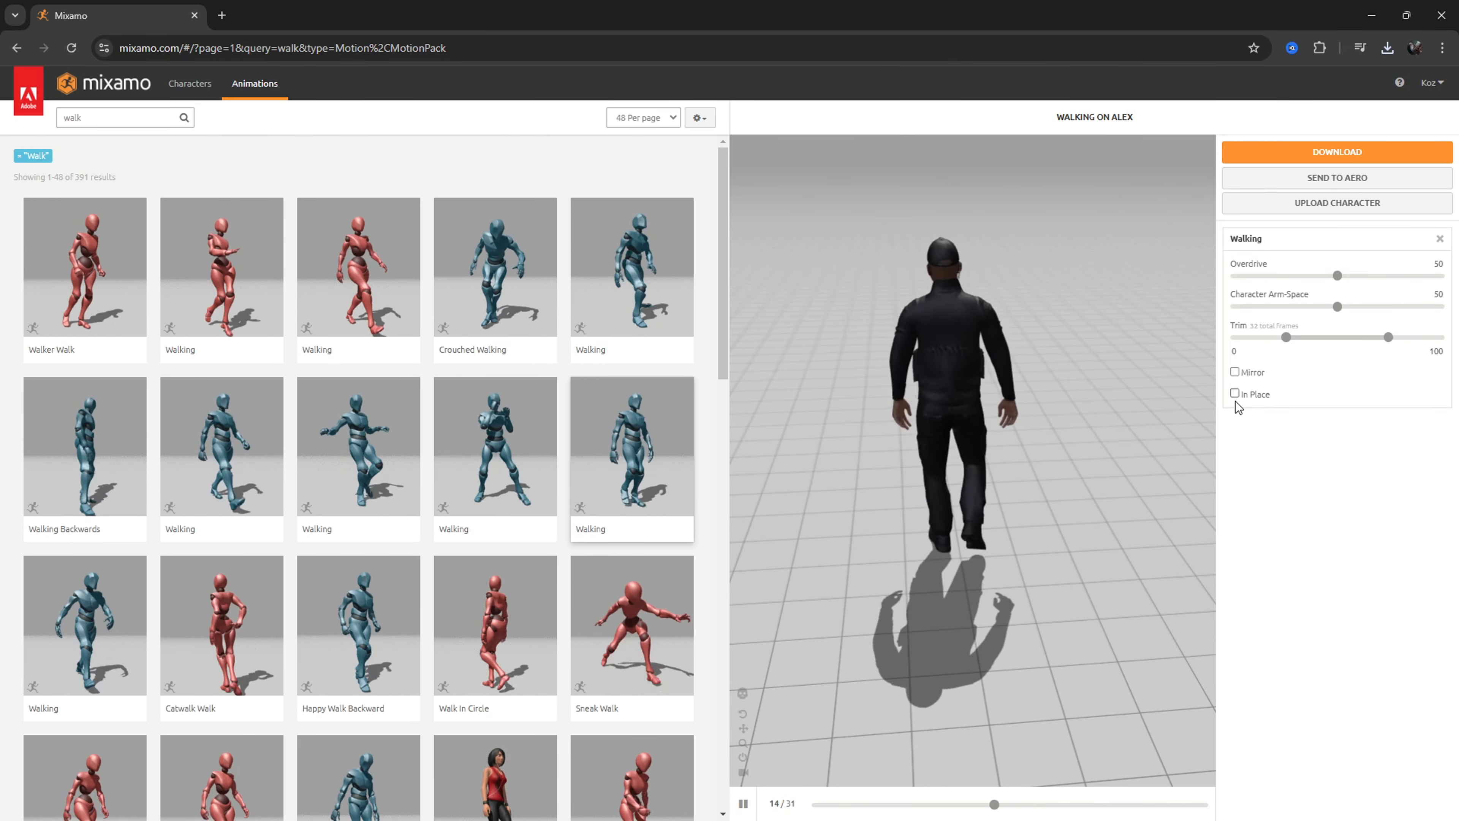
- Enable In Place for the Walking animation on Alex and download it without skin
click(1234, 395)
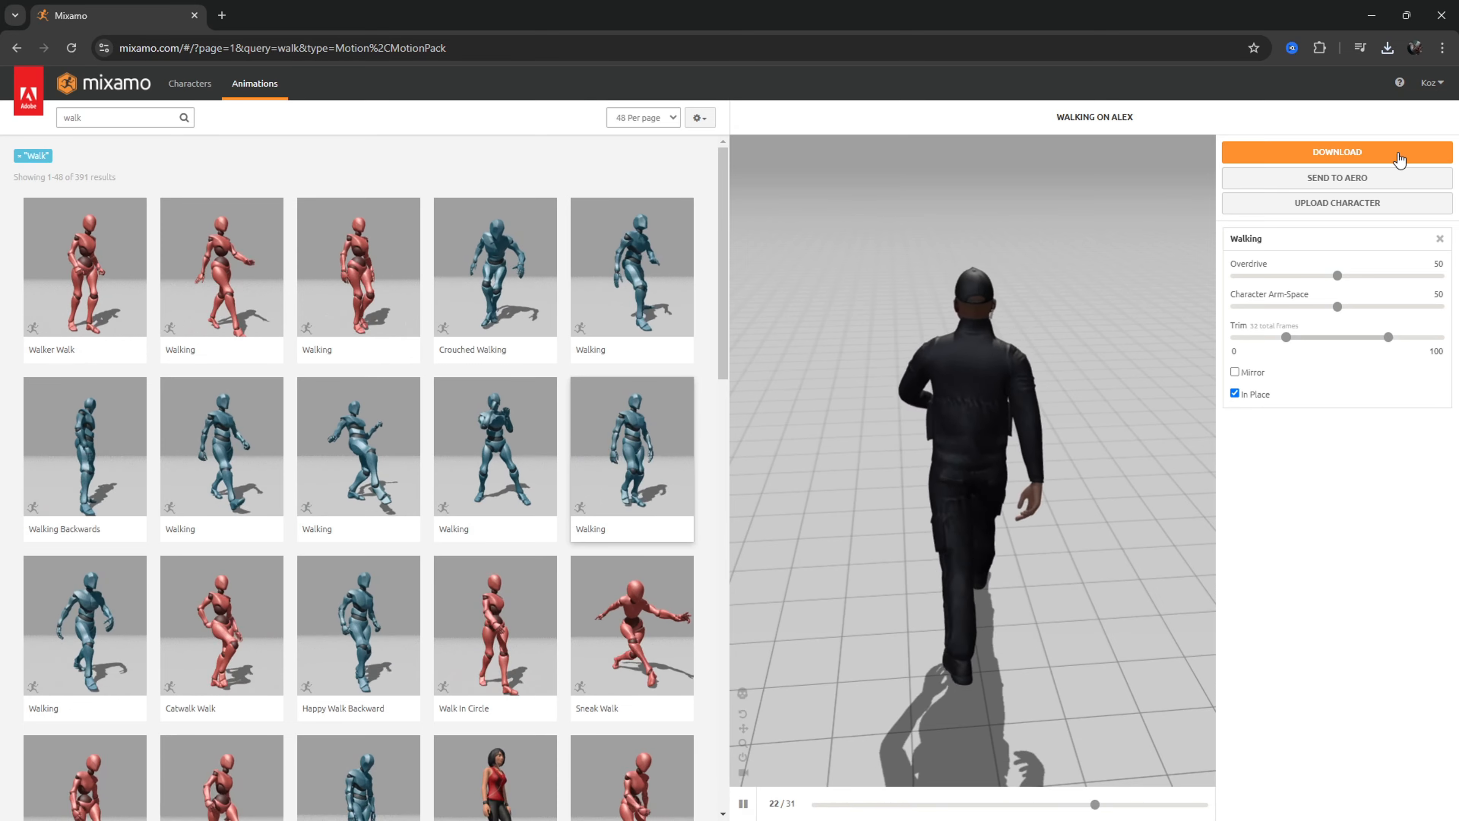
click(1399, 160)
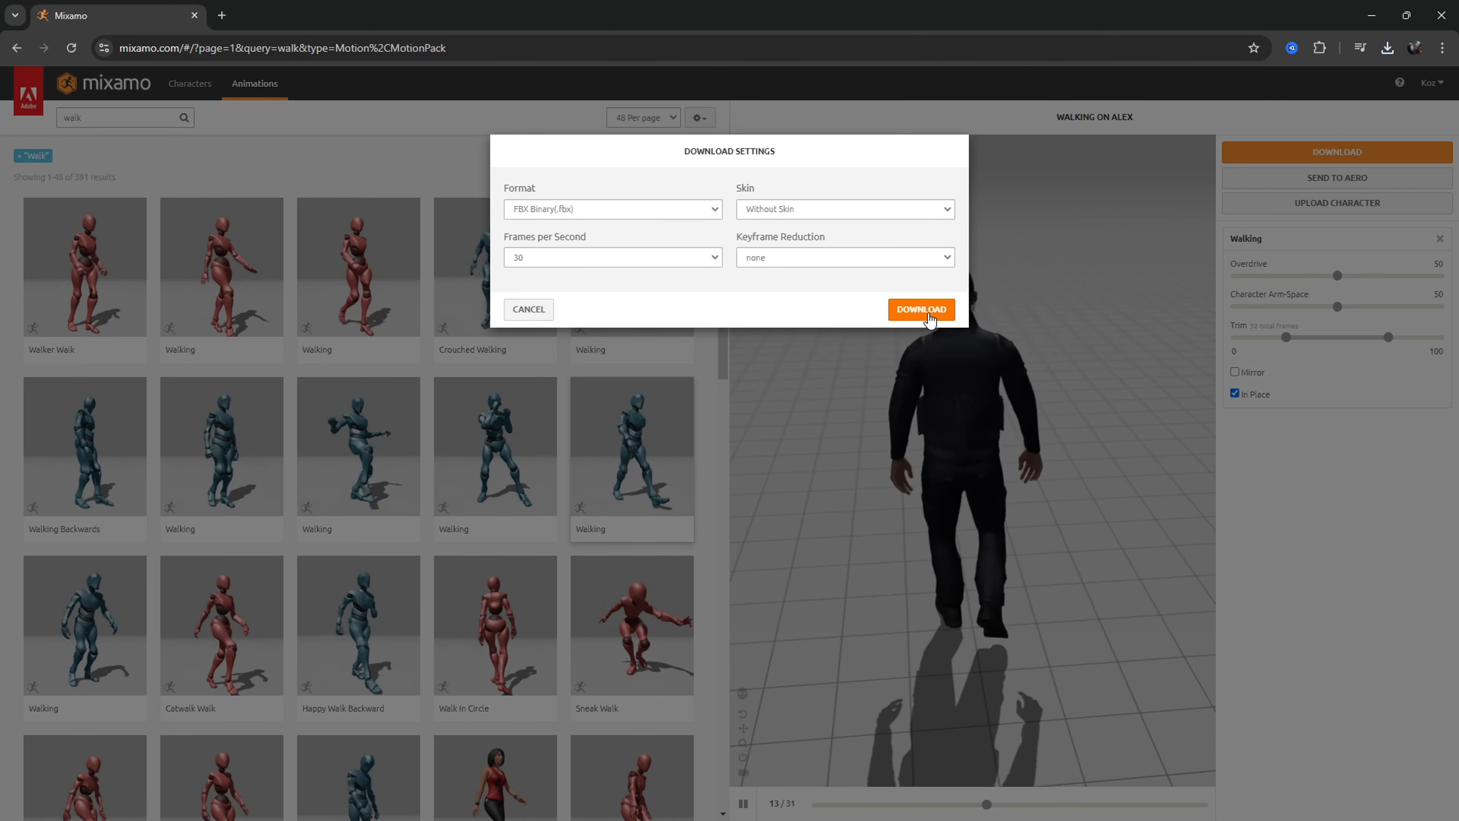
click(923, 290)
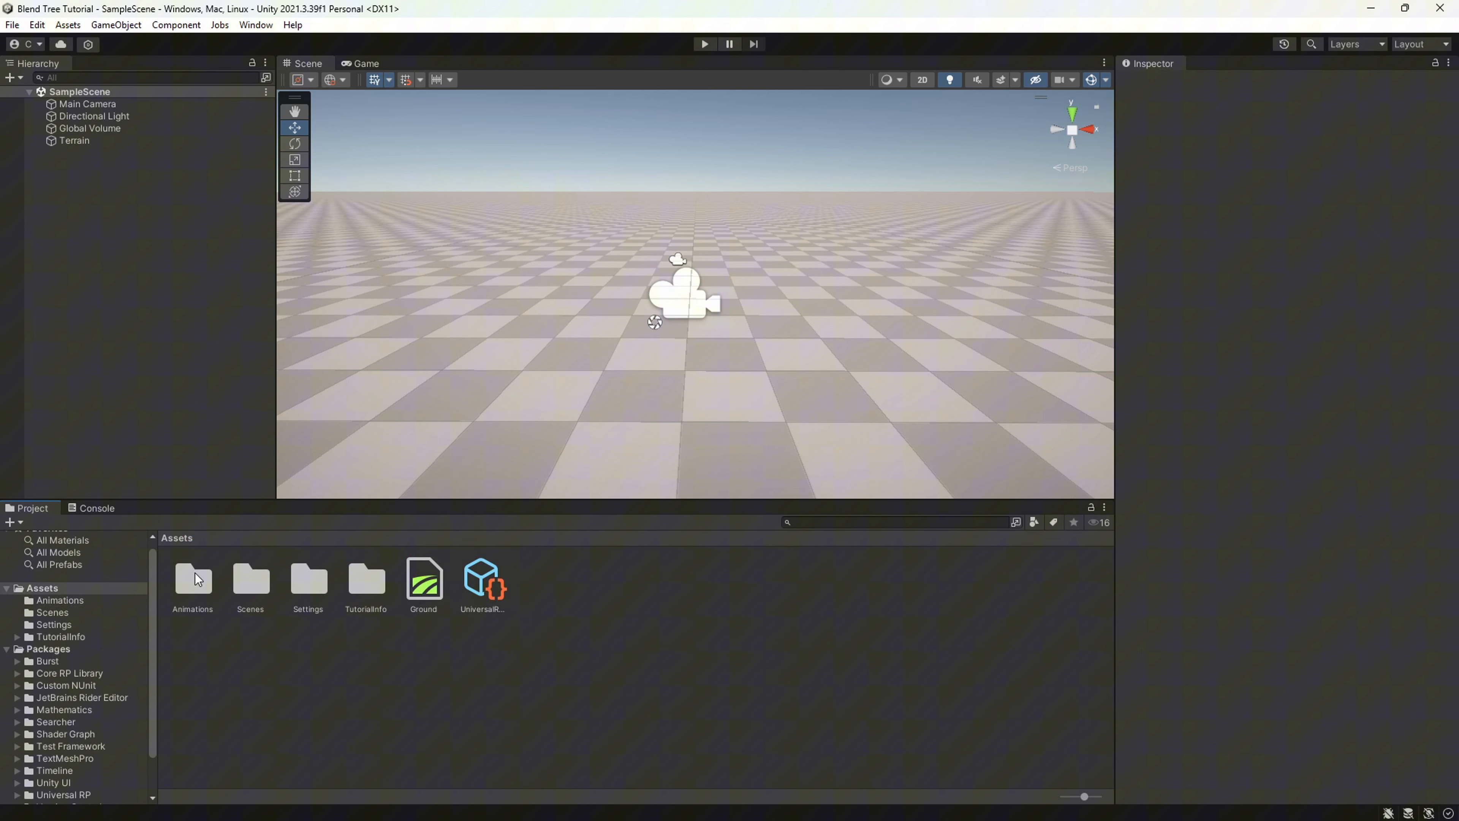
- Switch to Unity and create an Animator Controller named BlendTree in the Animations folder
double_click(193, 577)
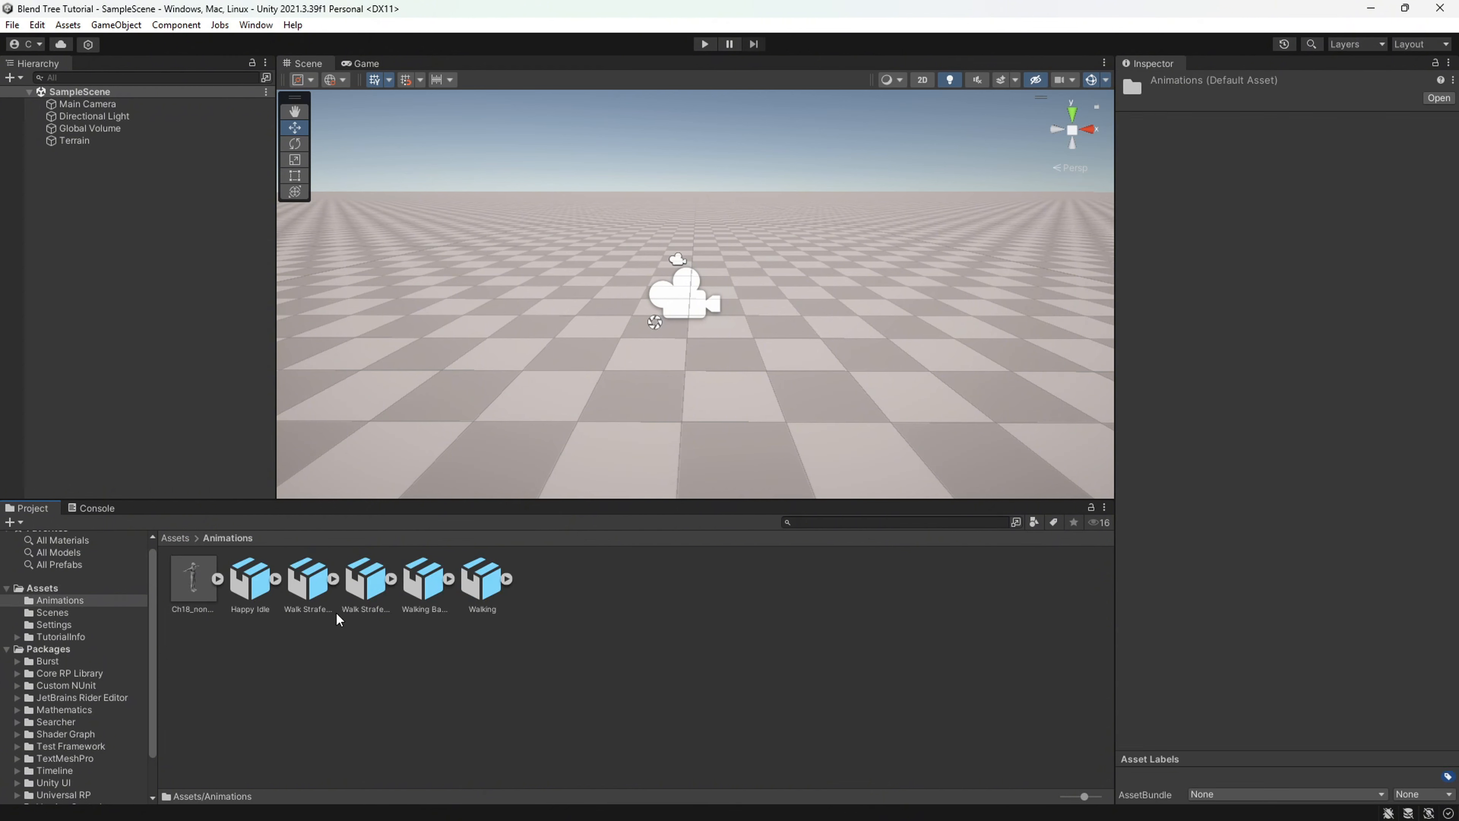
right_click(568, 595)
mouse_move(649, 172)
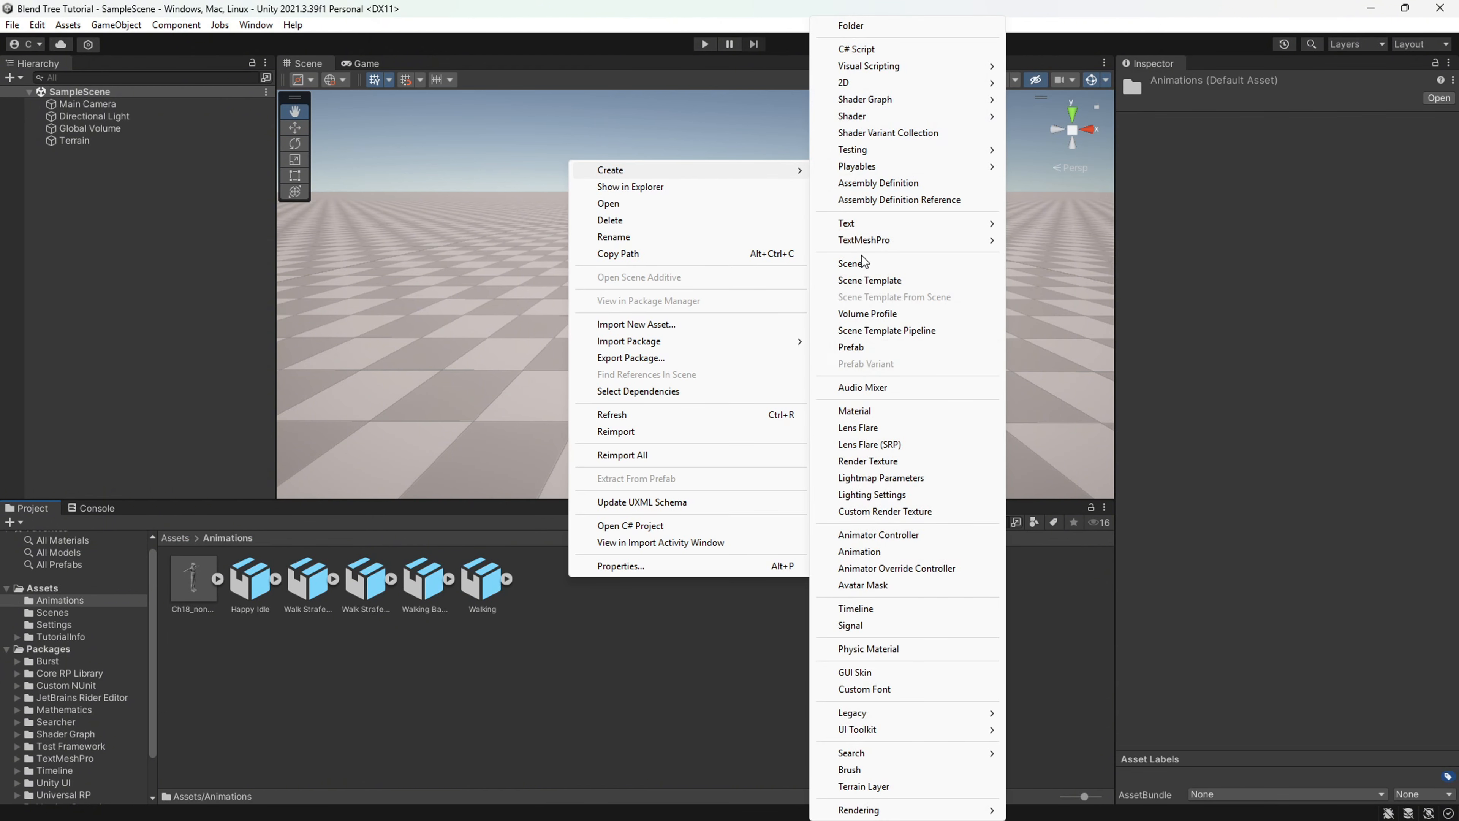
click(879, 535)
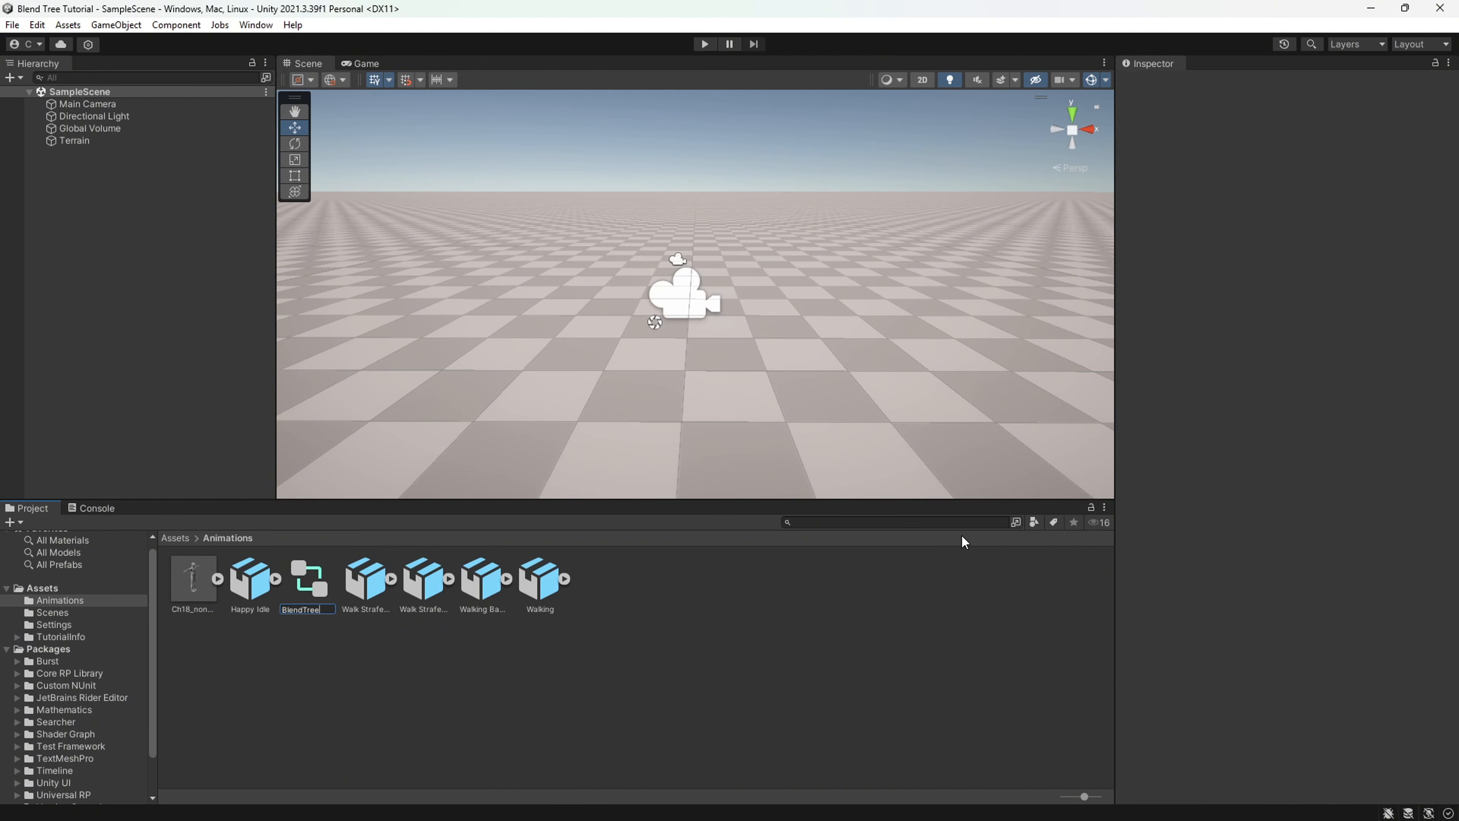
text(BlendTree)
key(Return)
- Add a new blend tree state to the BlendTree controller's base layer and open that blend tree for editing
double_click(192, 577)
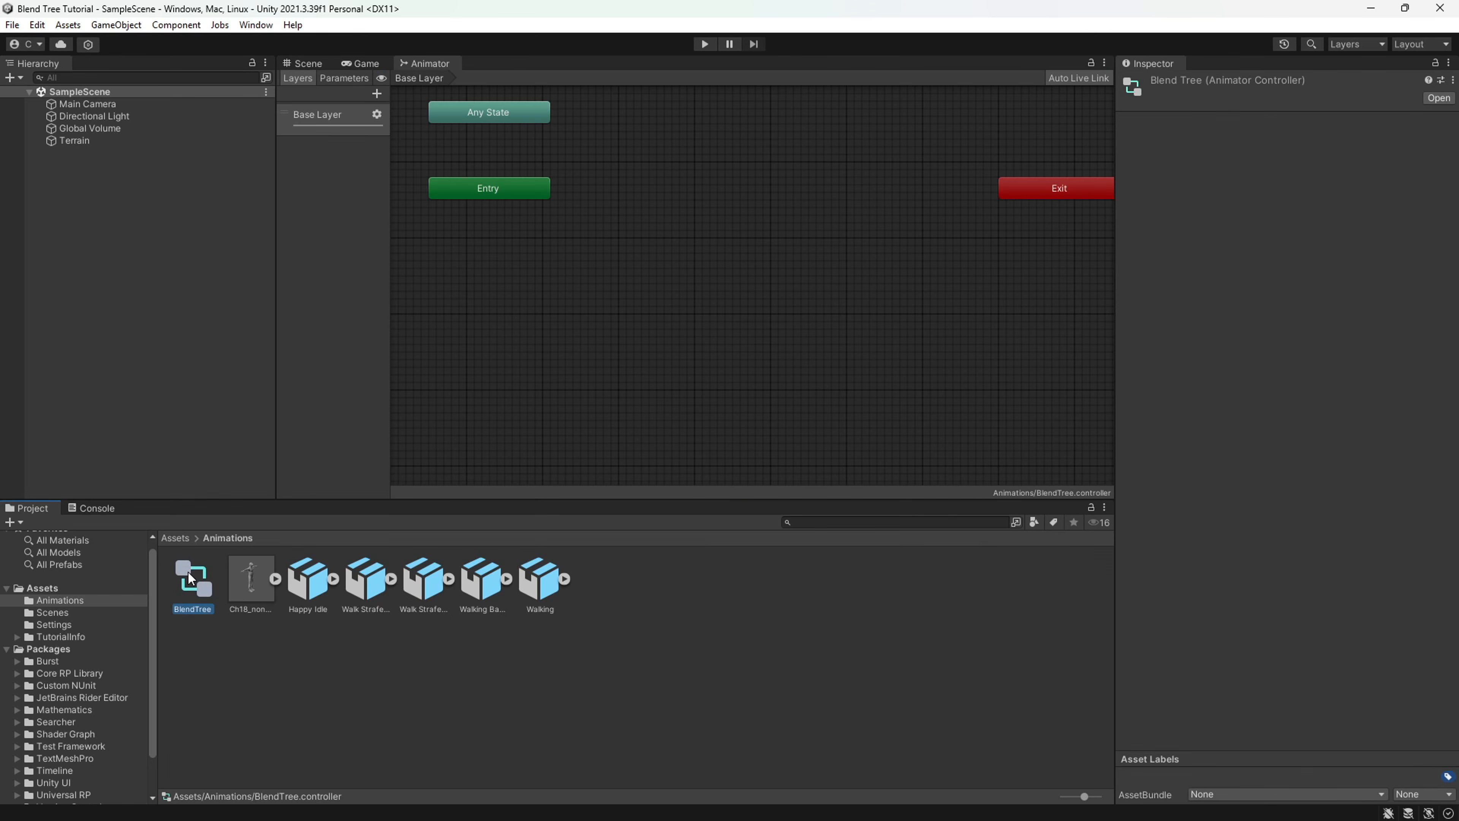
scroll(447, 401, down, 2)
right_click(574, 217)
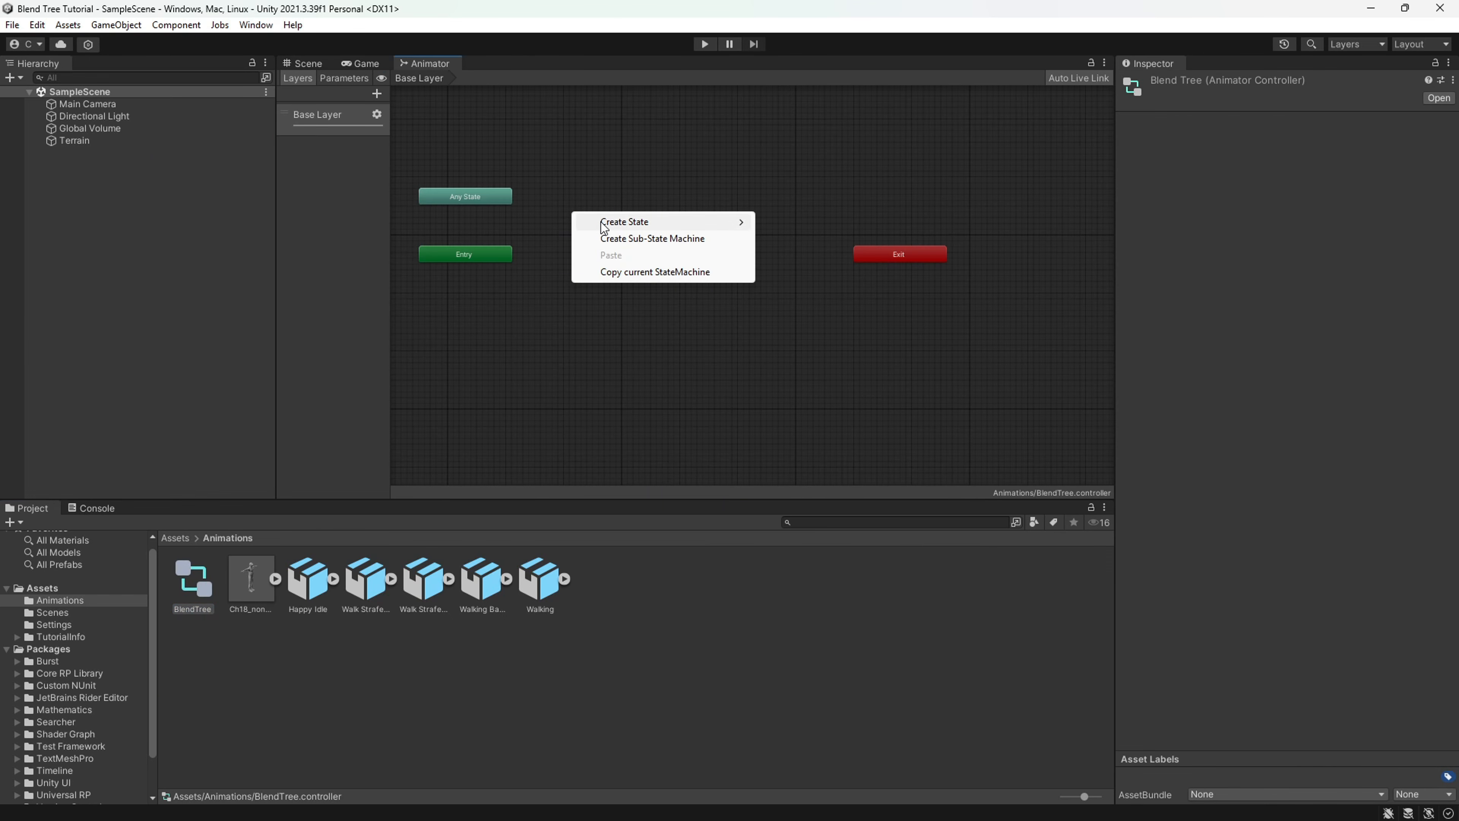
mouse_move(603, 228)
click(852, 256)
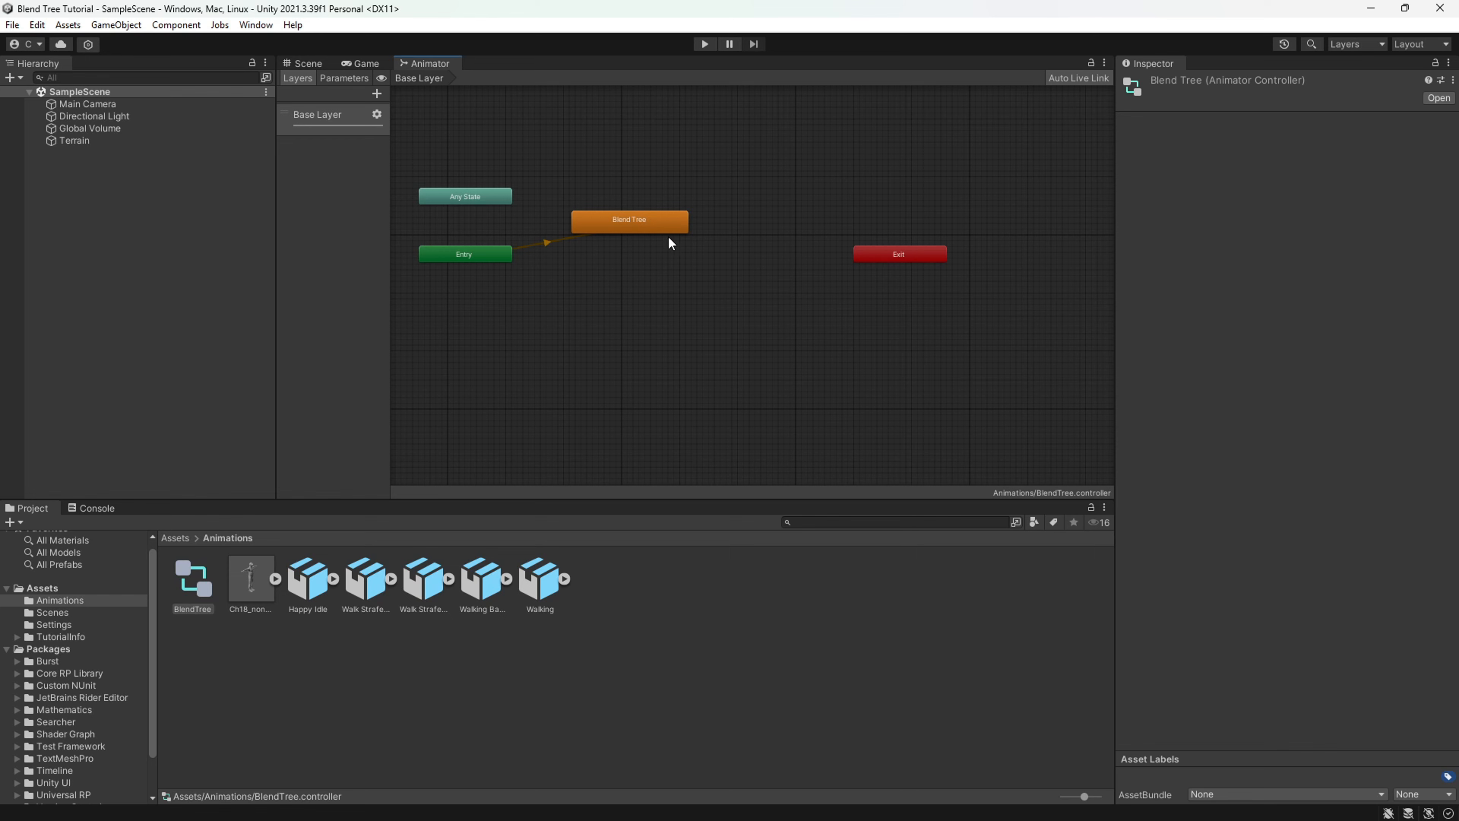
double_click(652, 225)
- Add two float parameters named Horizontal and Vertical to the controller and widen the parameter list
click(344, 78)
click(373, 93)
click(396, 111)
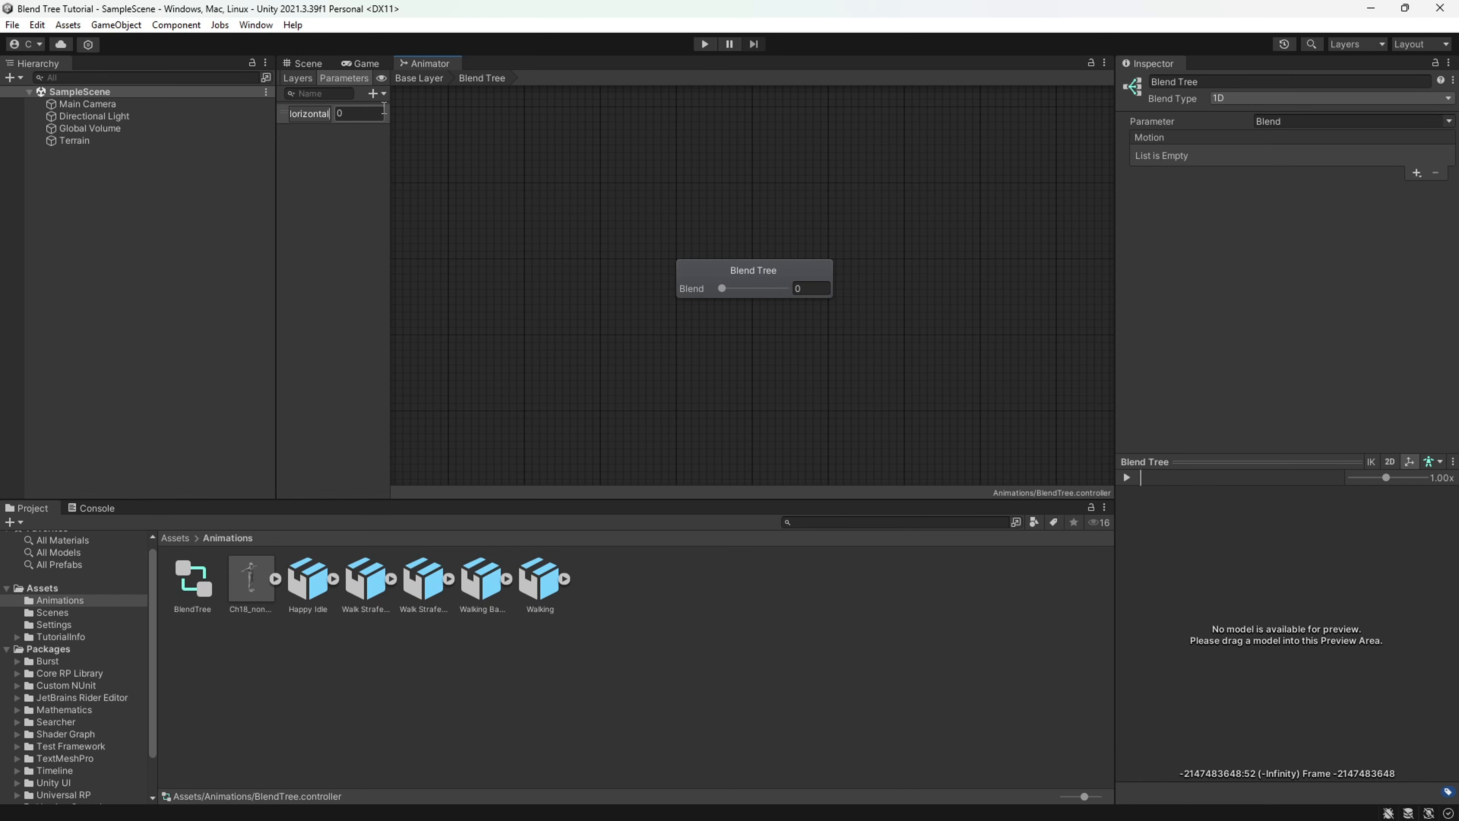
text(Horizontal)
click(374, 93)
click(391, 111)
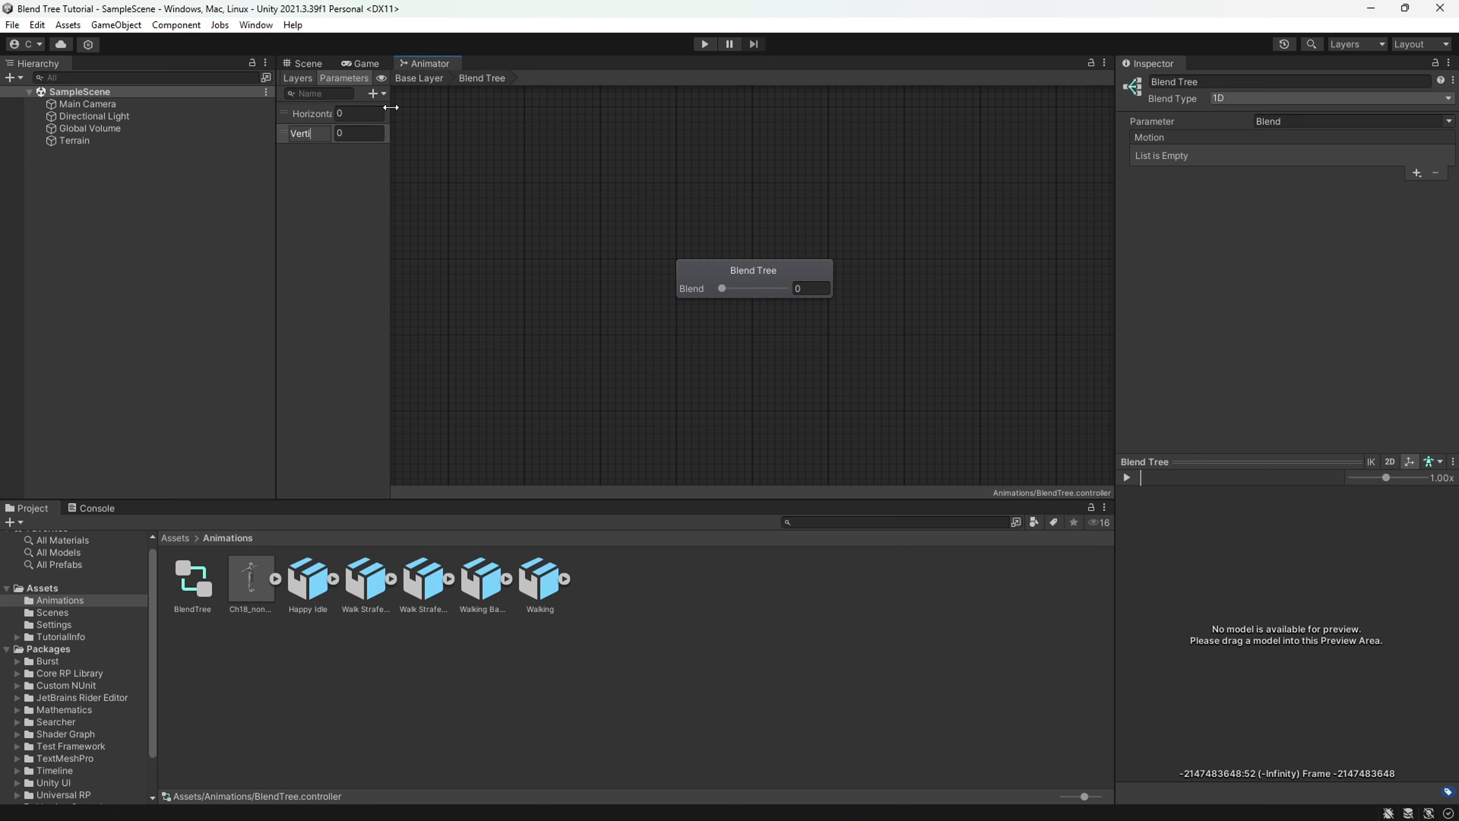
drag(389, 146, 438, 152)
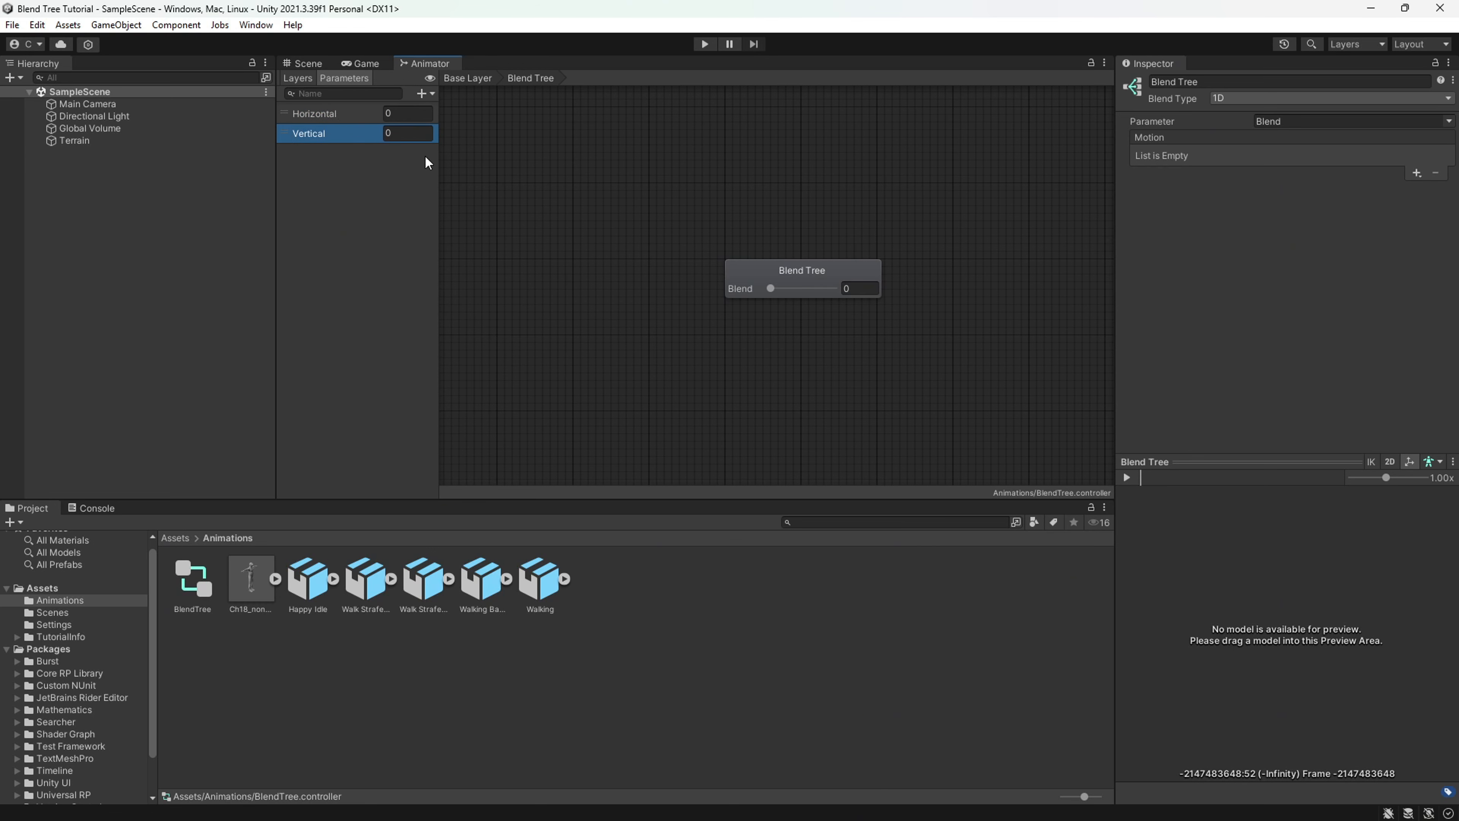
- Set the blend tree's type to 2D Freeform Directional with Horizontal and Vertical as its parameters
click(540, 305)
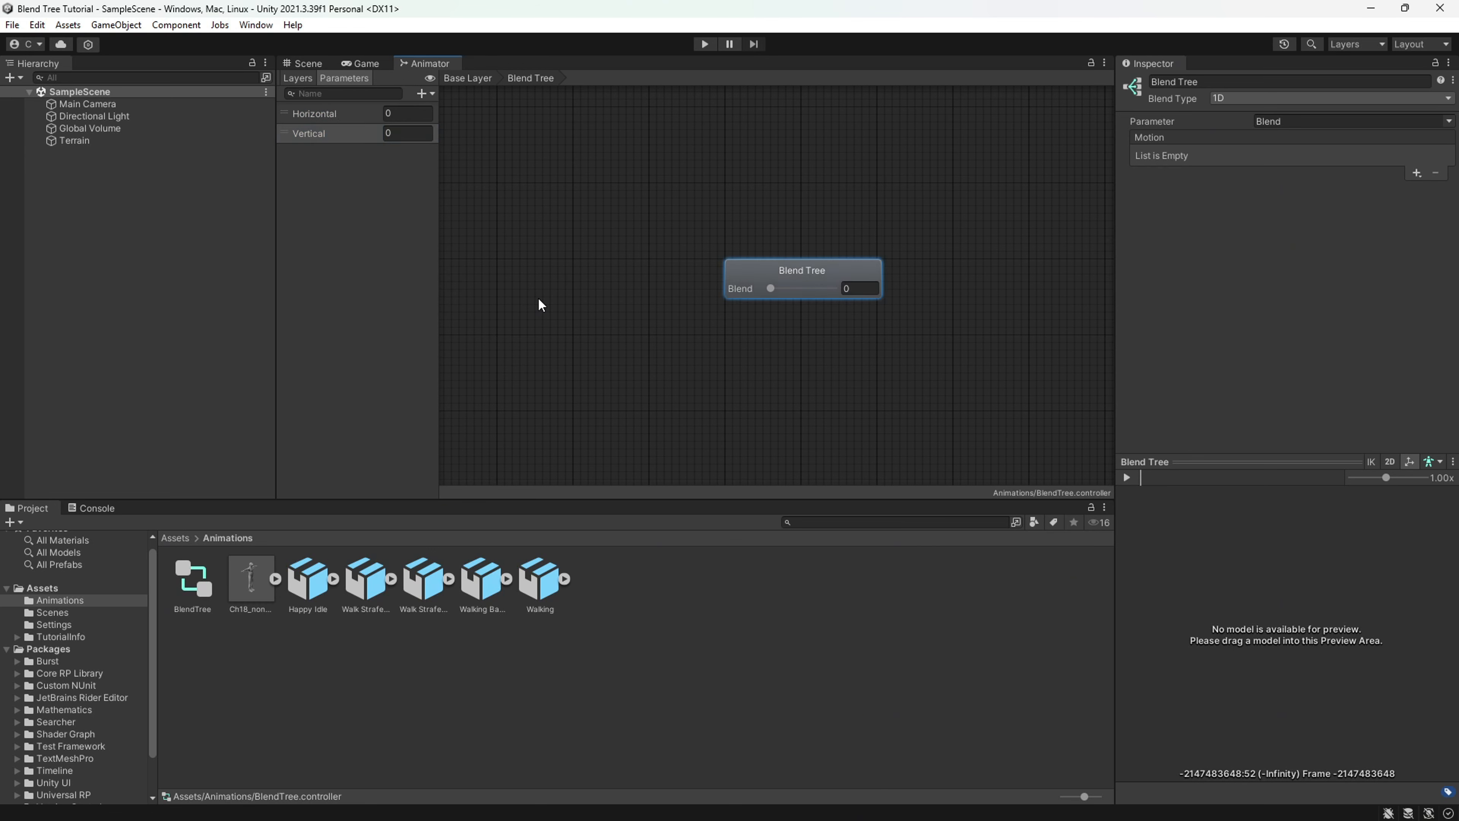
click(1234, 108)
click(1235, 152)
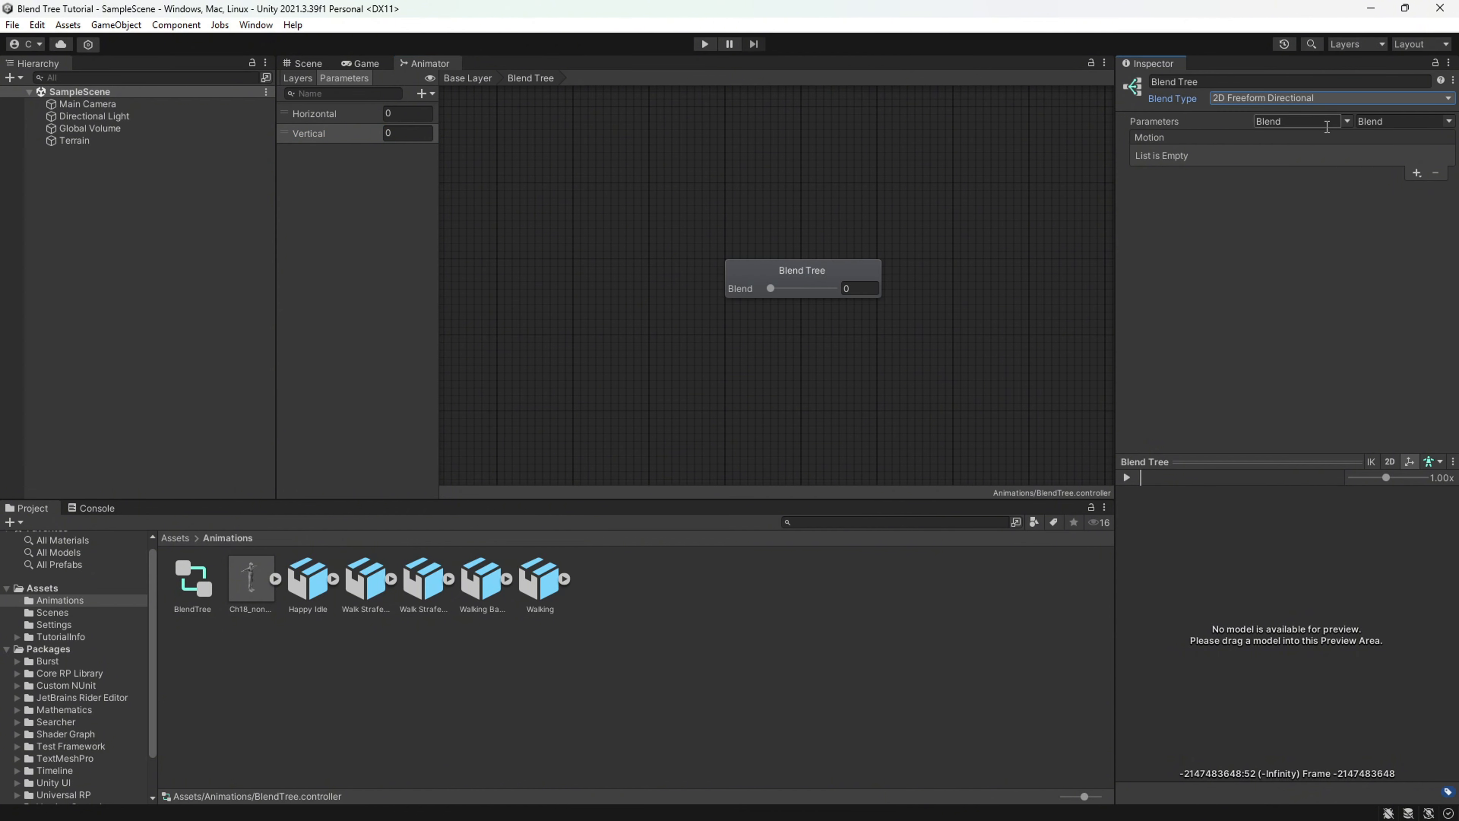
click(1347, 121)
click(1384, 139)
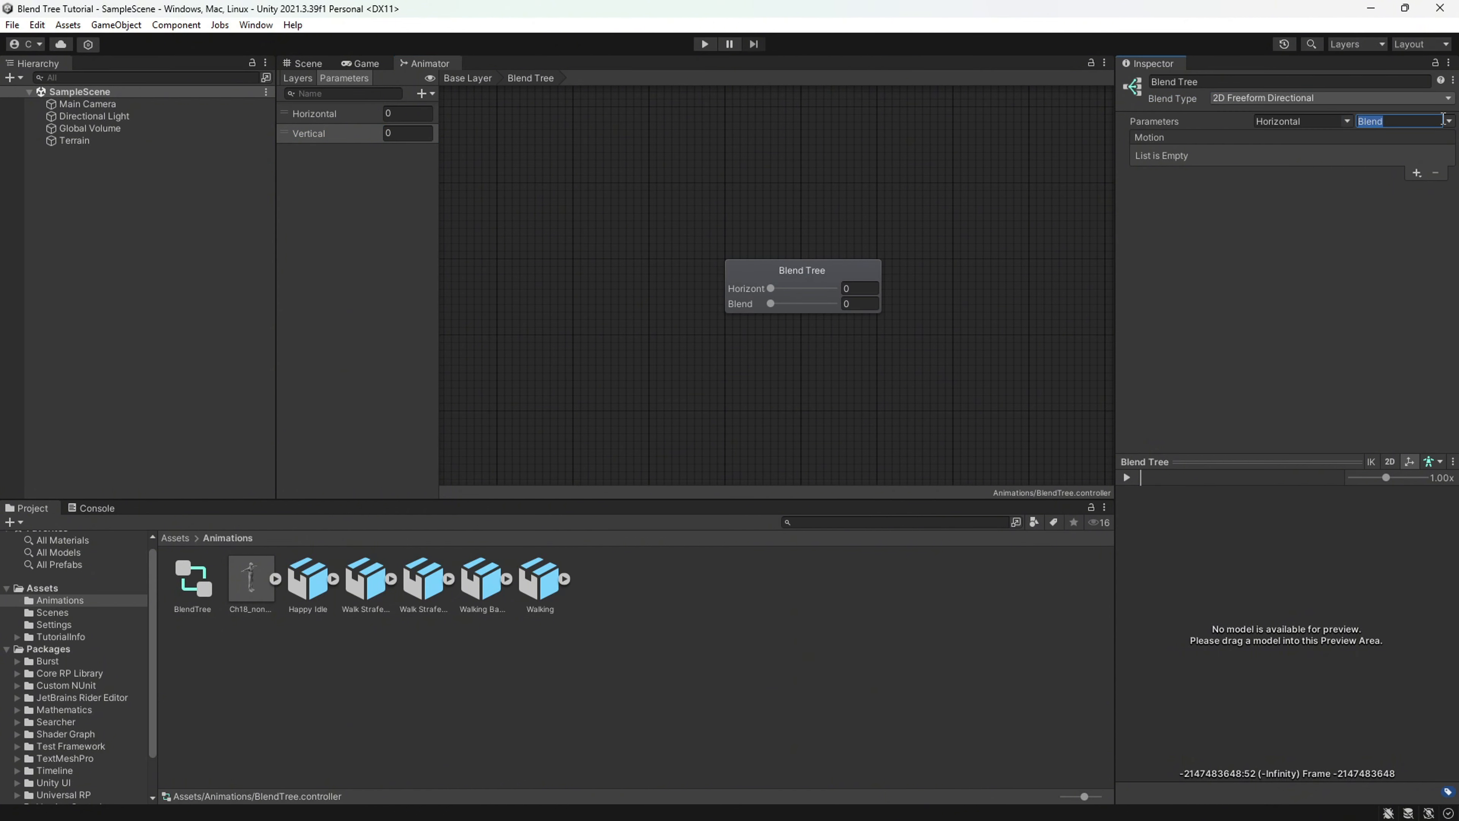
click(1447, 120)
click(1412, 154)
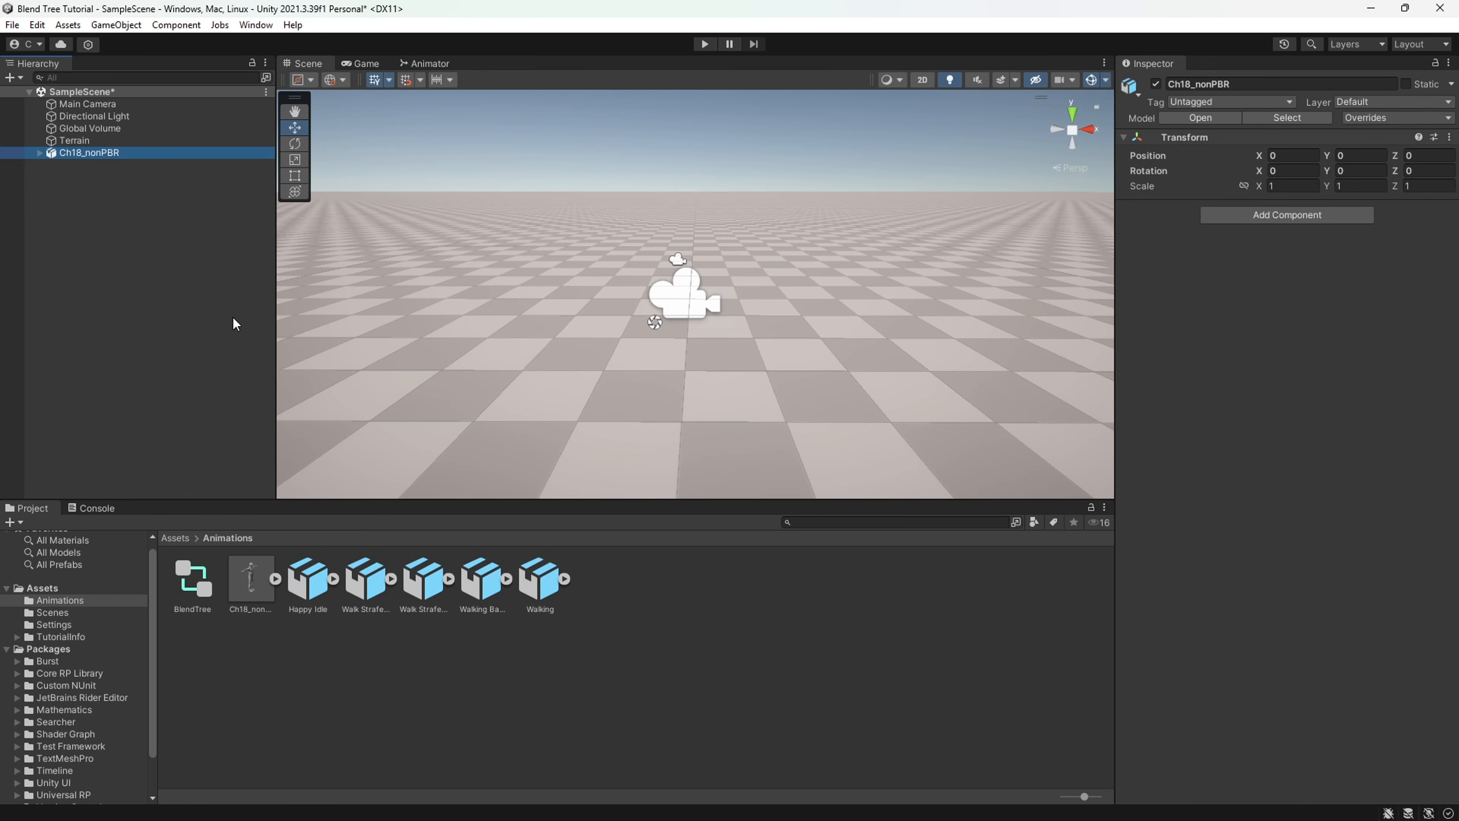
- Position the Ch18_nonPBR character in the scene at X 500, Y 1, Z 500
text(500)
click(1413, 155)
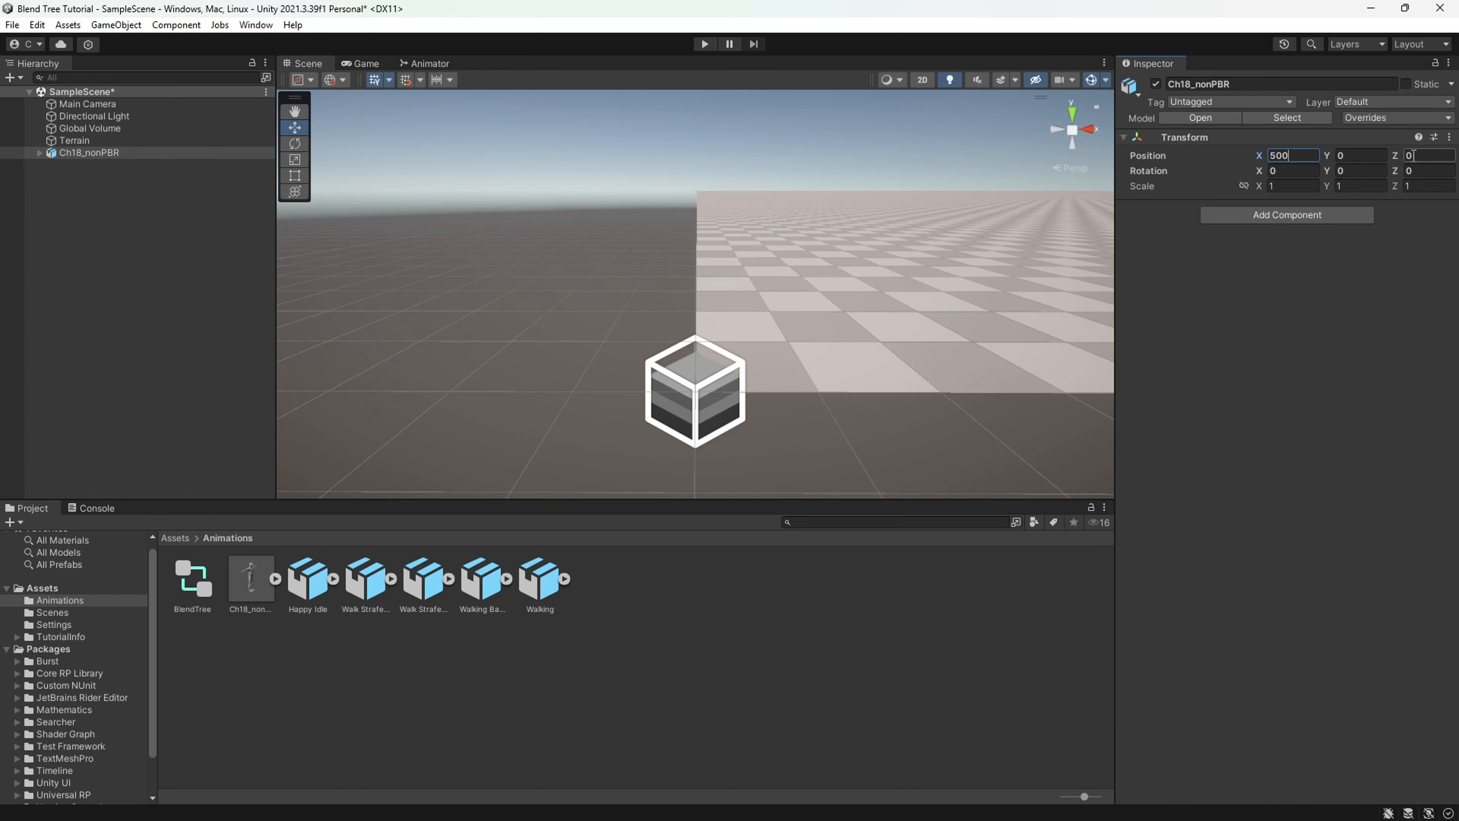
click(196, 172)
double_click(185, 155)
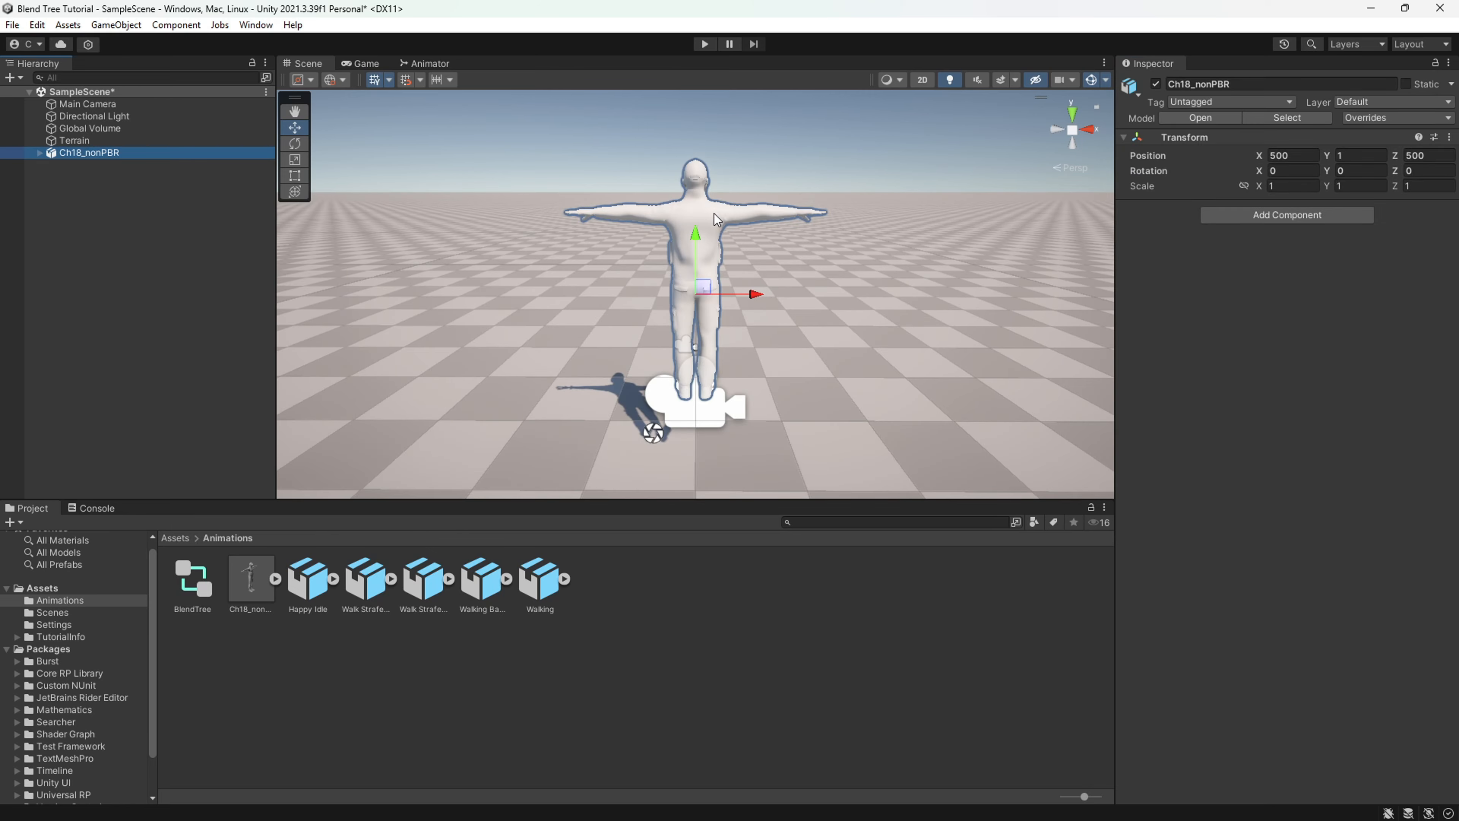
alt+drag(718, 221, 863, 211)
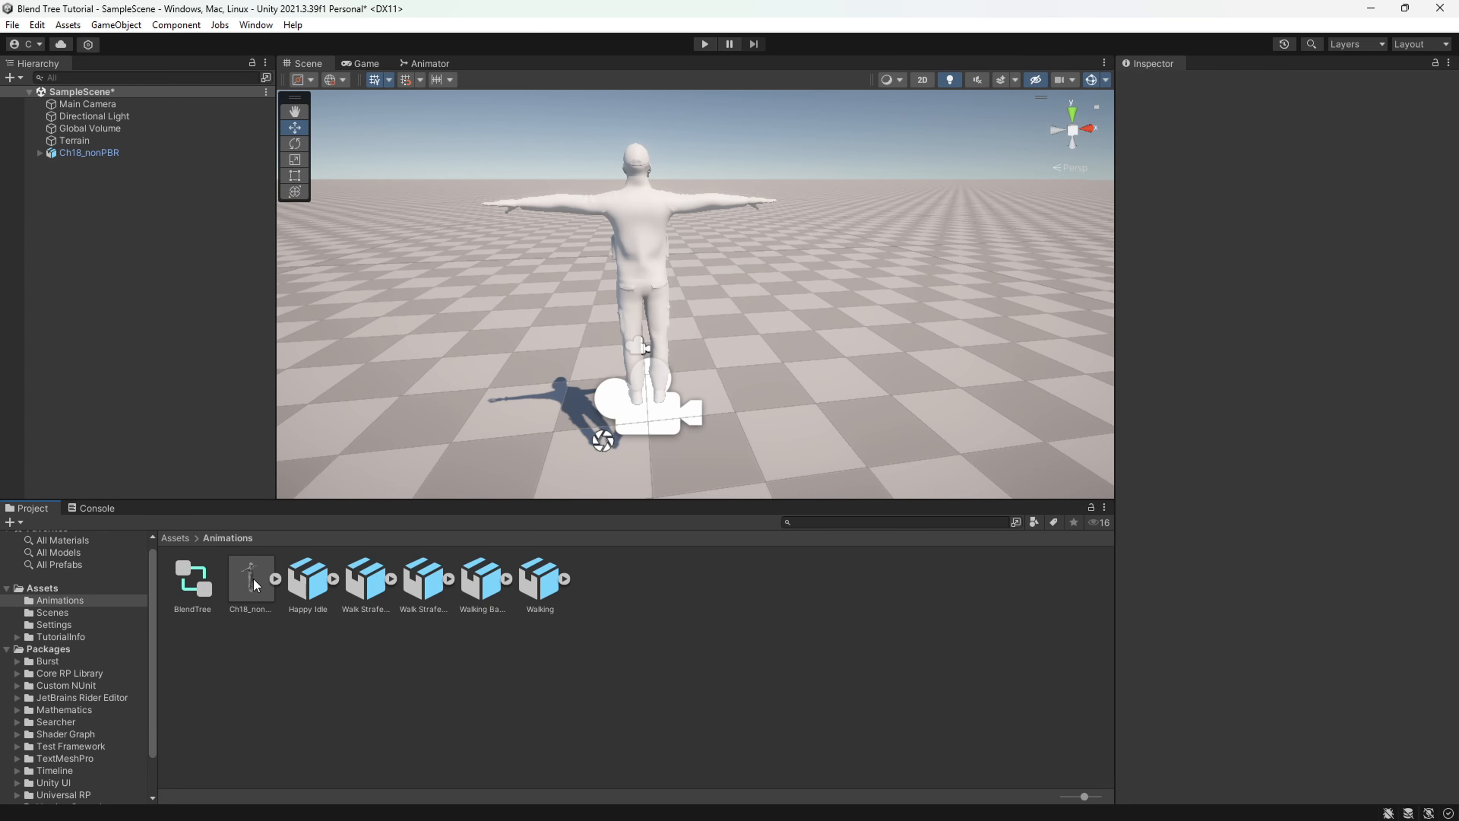
- Set the Ch18_nonPBR model's rig to create its avatar from this model with root node Ch18, and apply it
click(254, 583)
click(1297, 167)
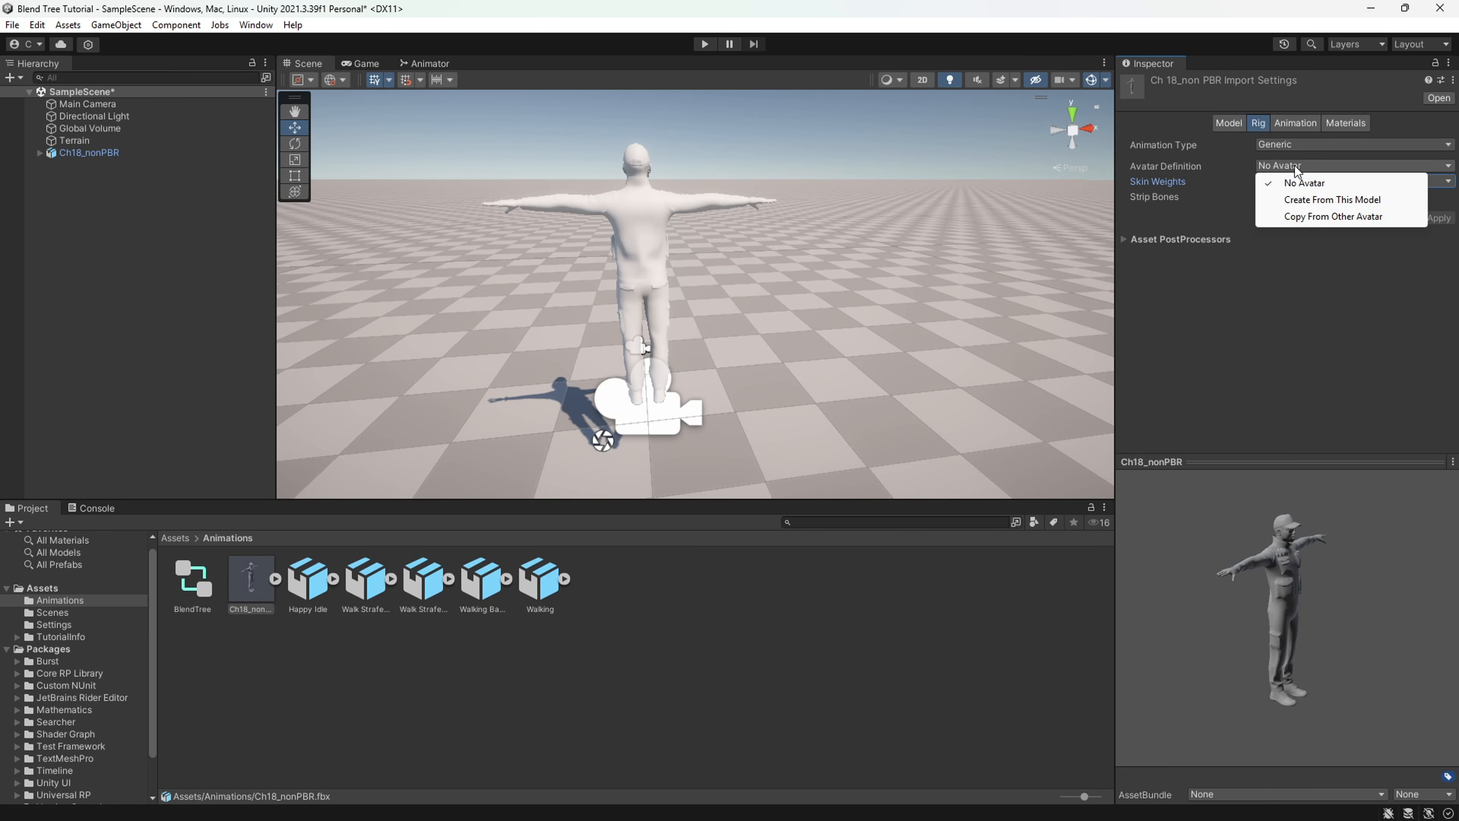
click(1321, 199)
click(1350, 181)
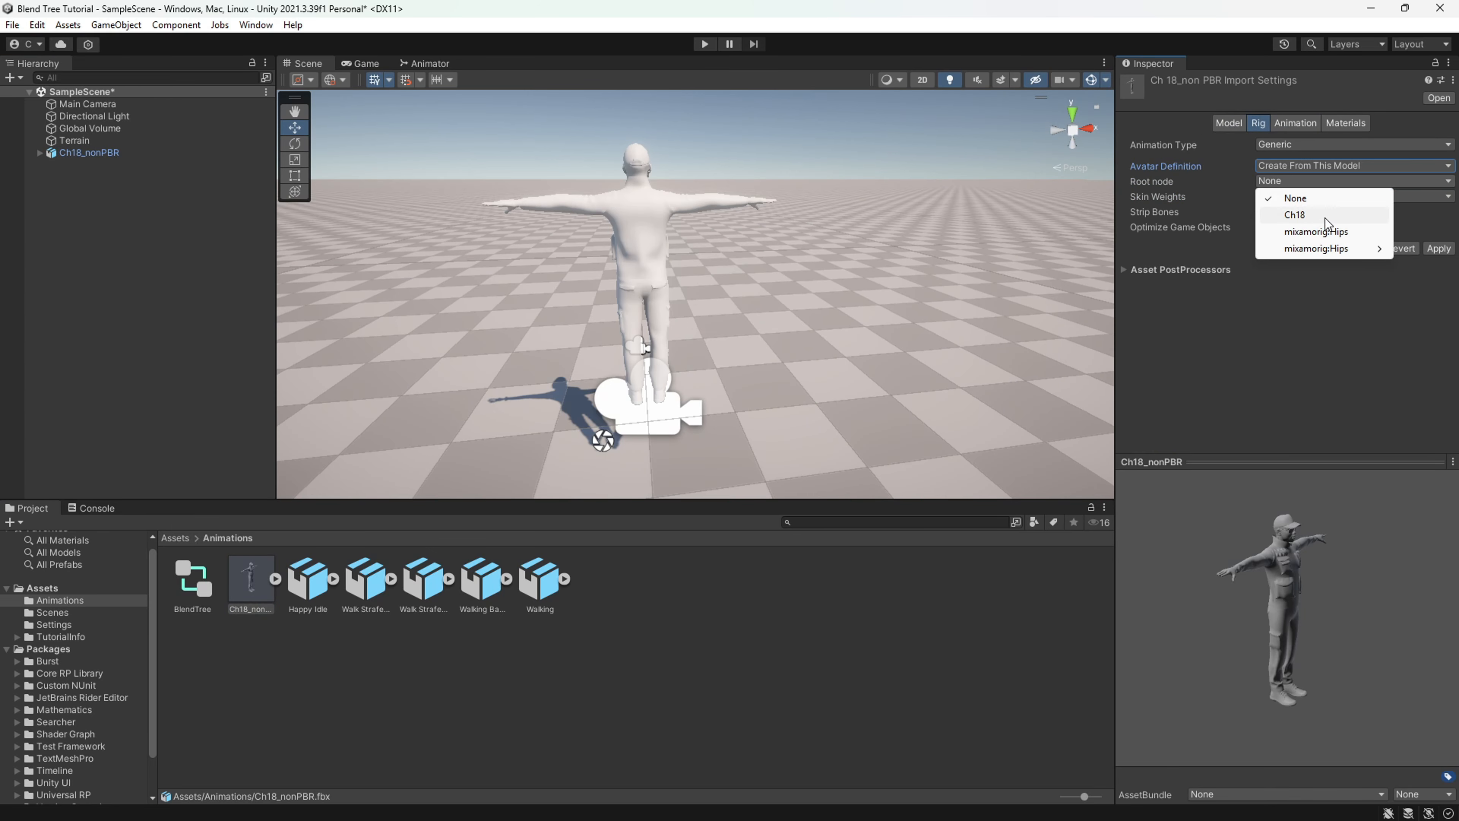
click(1321, 215)
click(1438, 248)
- Extract the Ch18_nonPBR model's embedded textures into the Animations folder
click(1345, 123)
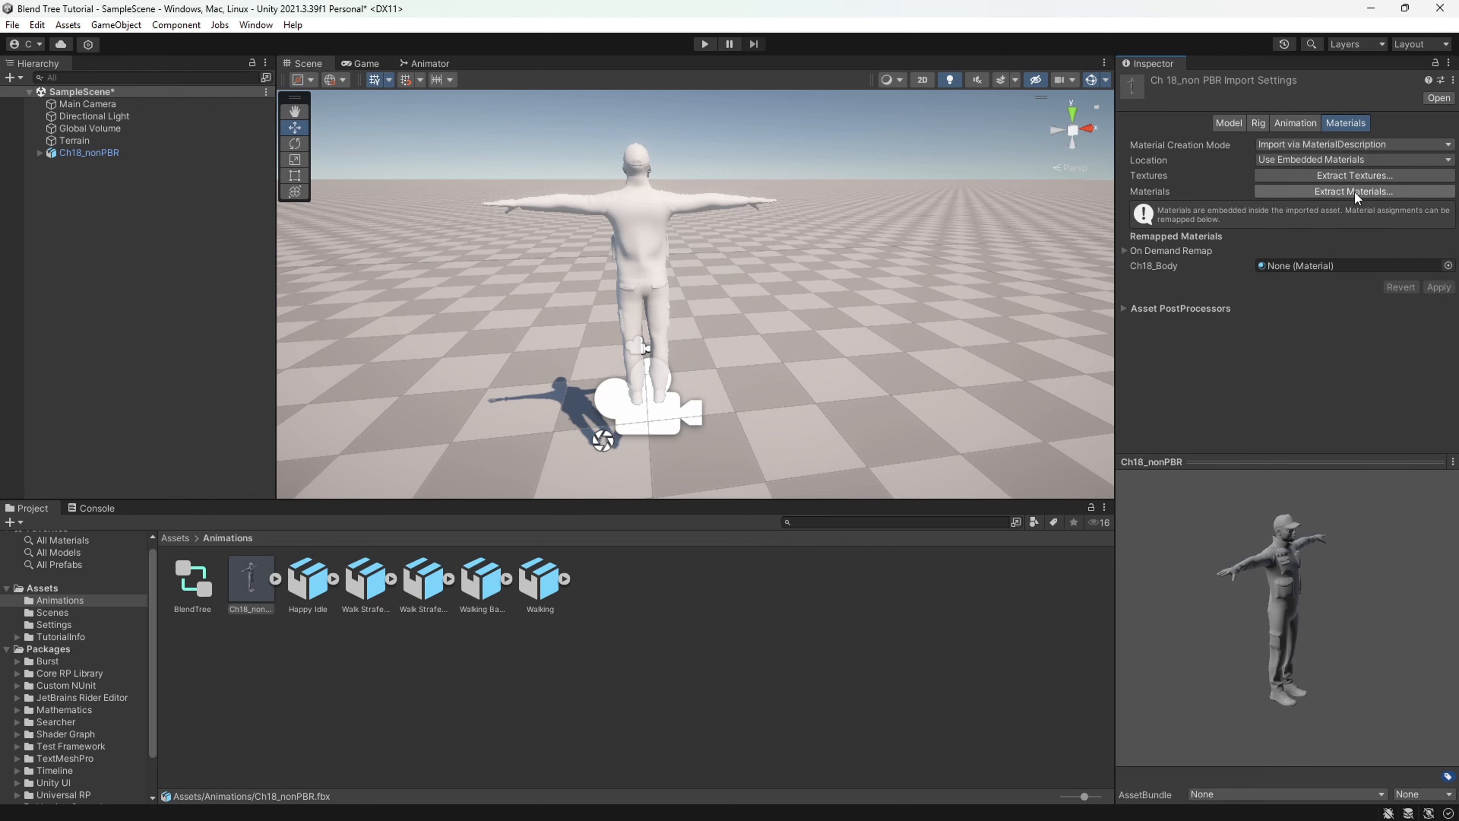
click(1354, 175)
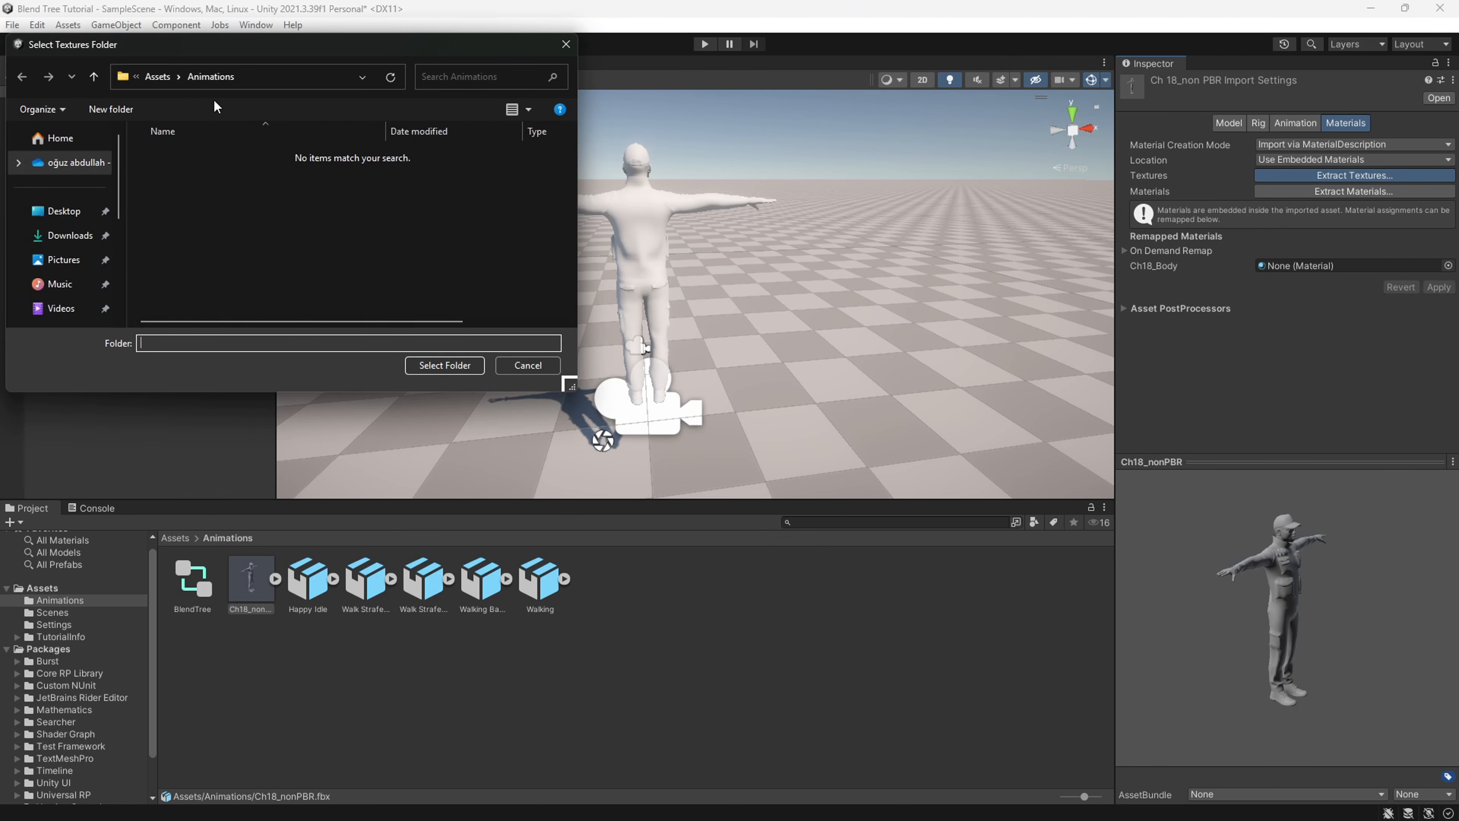
click(445, 365)
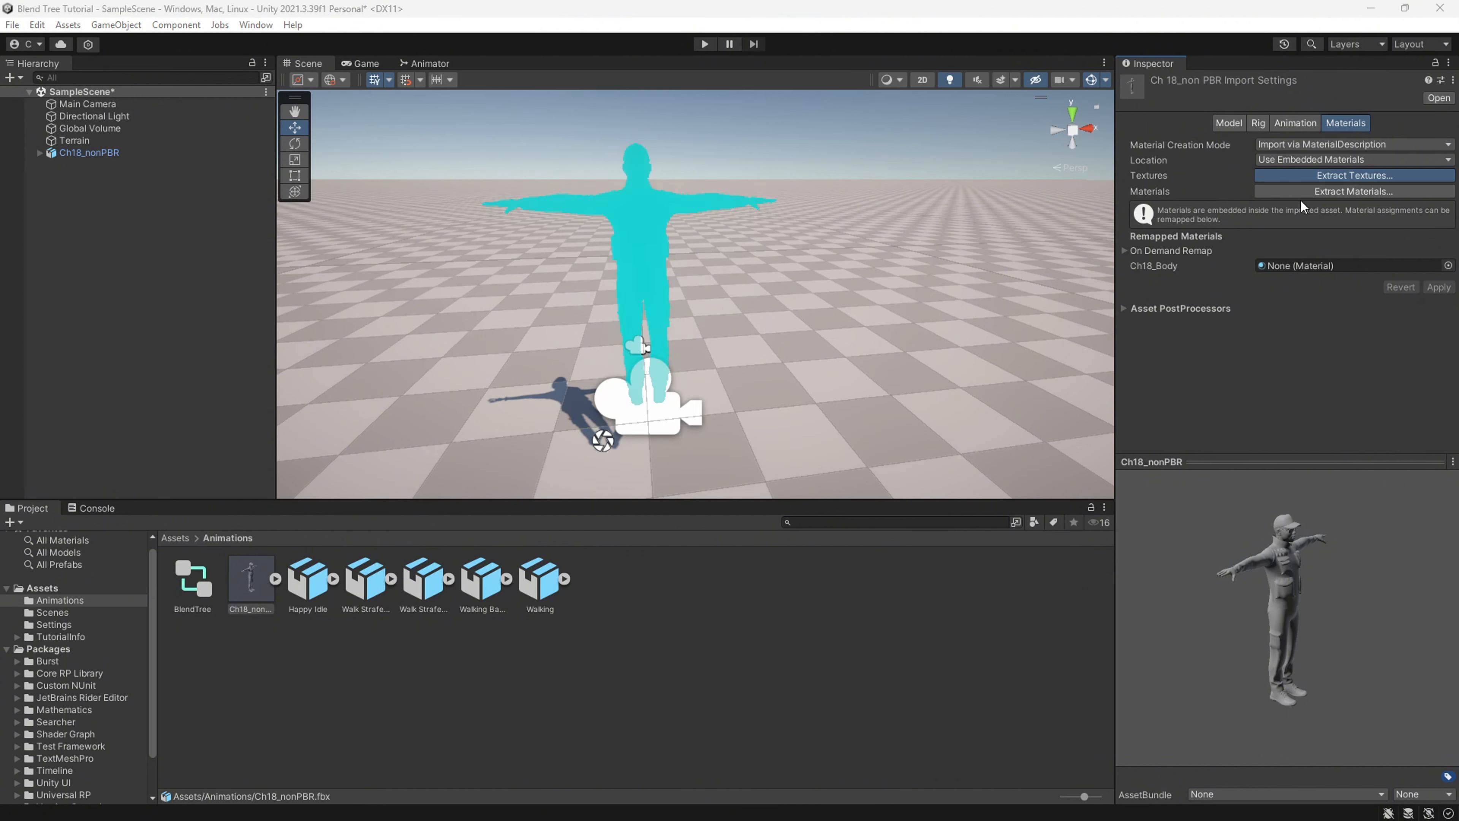
click(1006, 517)
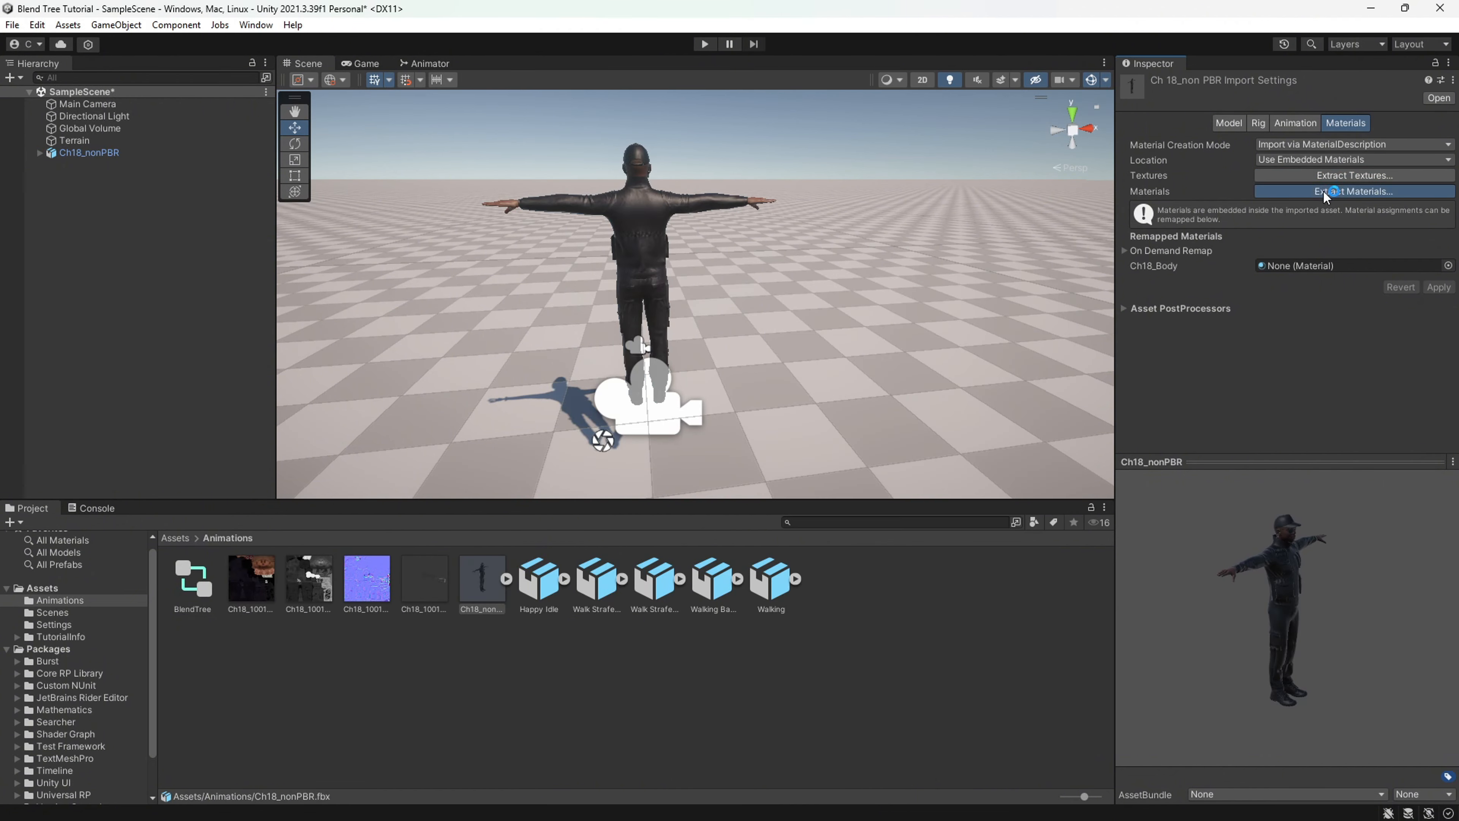
- Extract the Ch18_nonPBR model's embedded materials into the Animations folder
click(1354, 190)
click(444, 365)
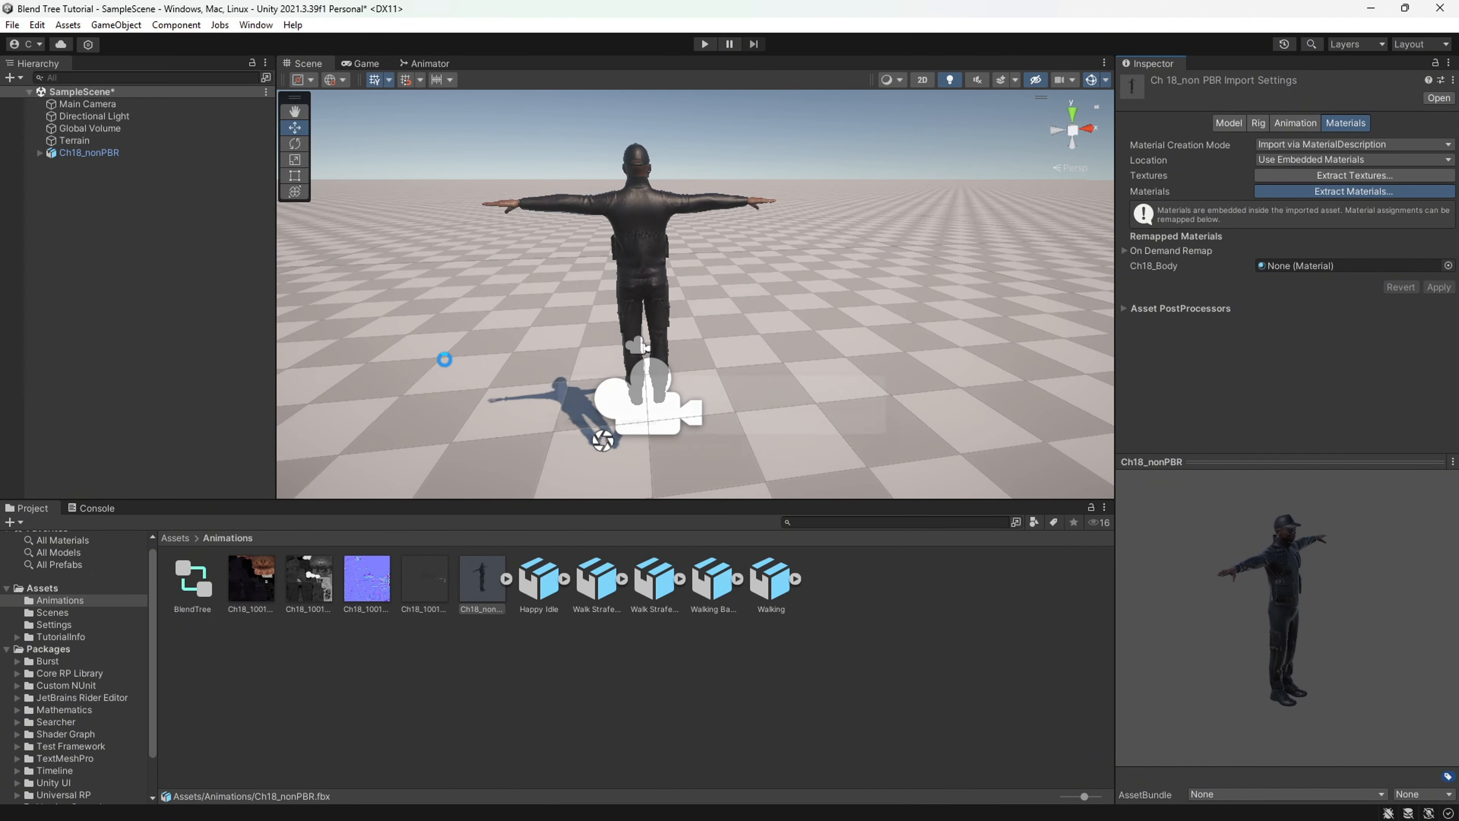
click(92, 508)
click(22, 522)
click(28, 508)
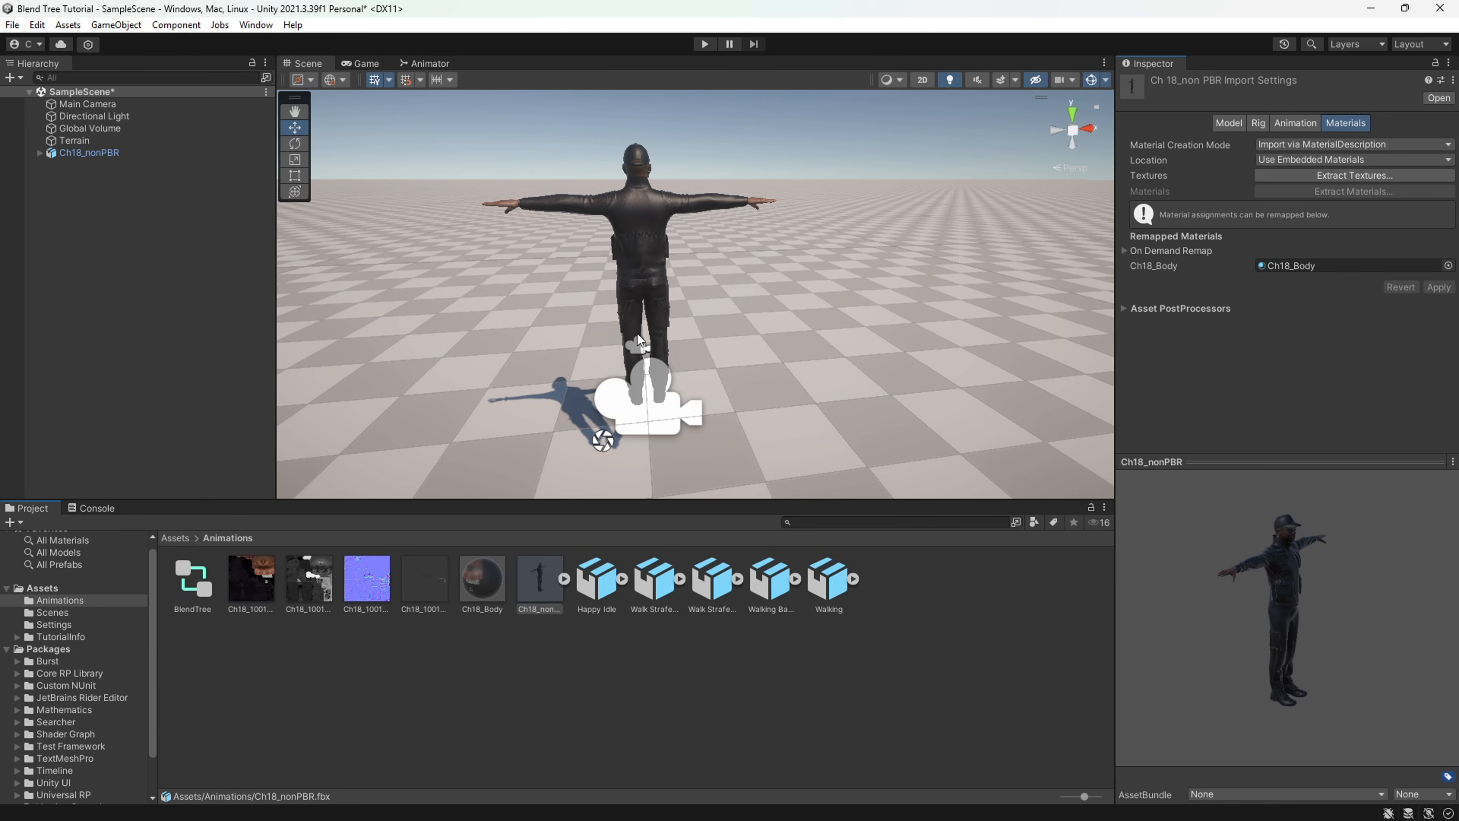
- Duplicate the animation clips inside the five imported animation files as standalone clips and collapse the expanded files
click(167, 153)
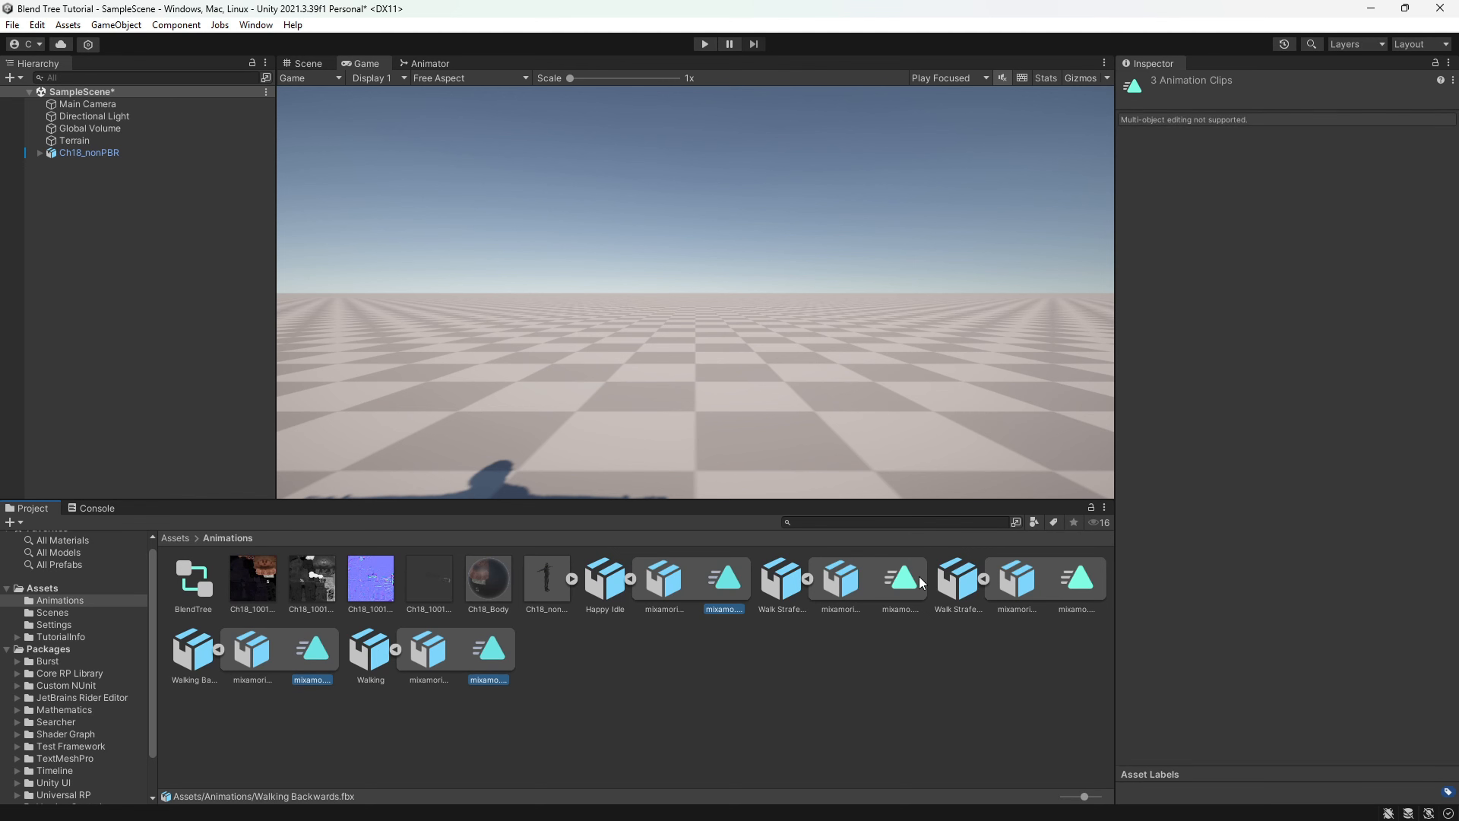
key(ctrl+d)
click(838, 745)
click(630, 579)
click(984, 579)
click(1042, 579)
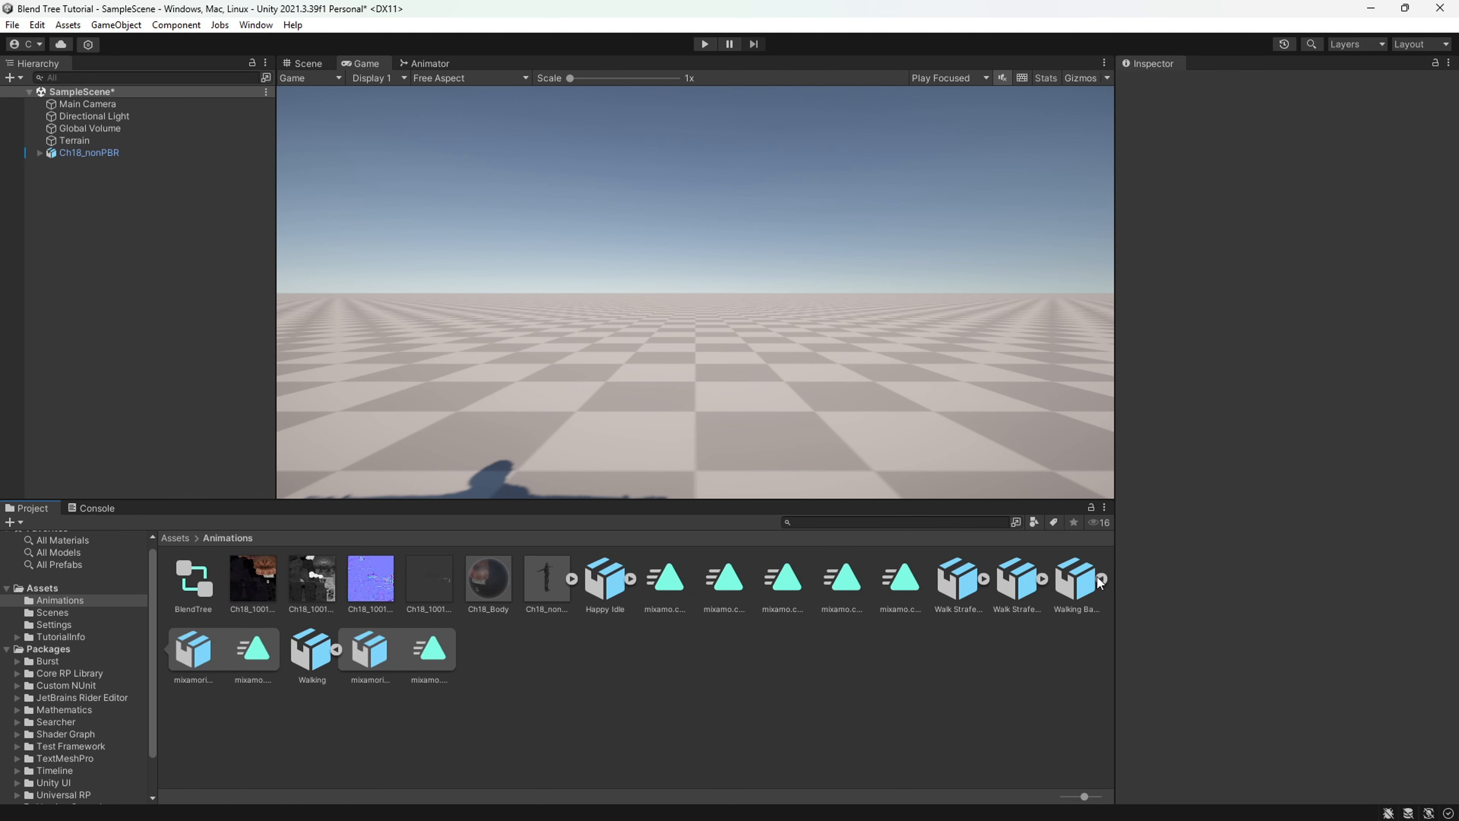
click(1101, 579)
click(218, 650)
- Preview the first duplicated clip on the character model and rename the idle clip as Idle
click(674, 582)
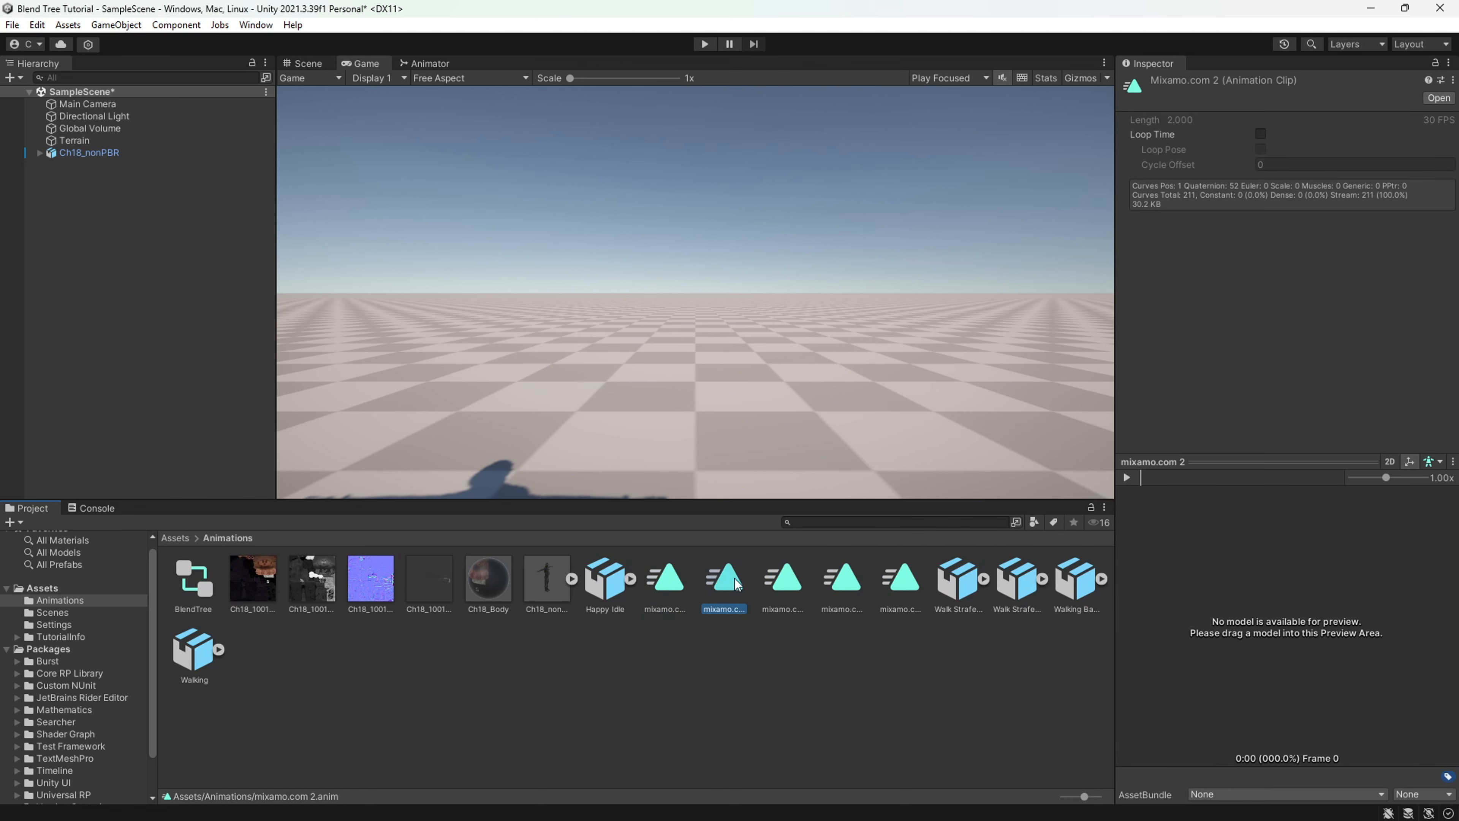
drag(144, 153, 1247, 624)
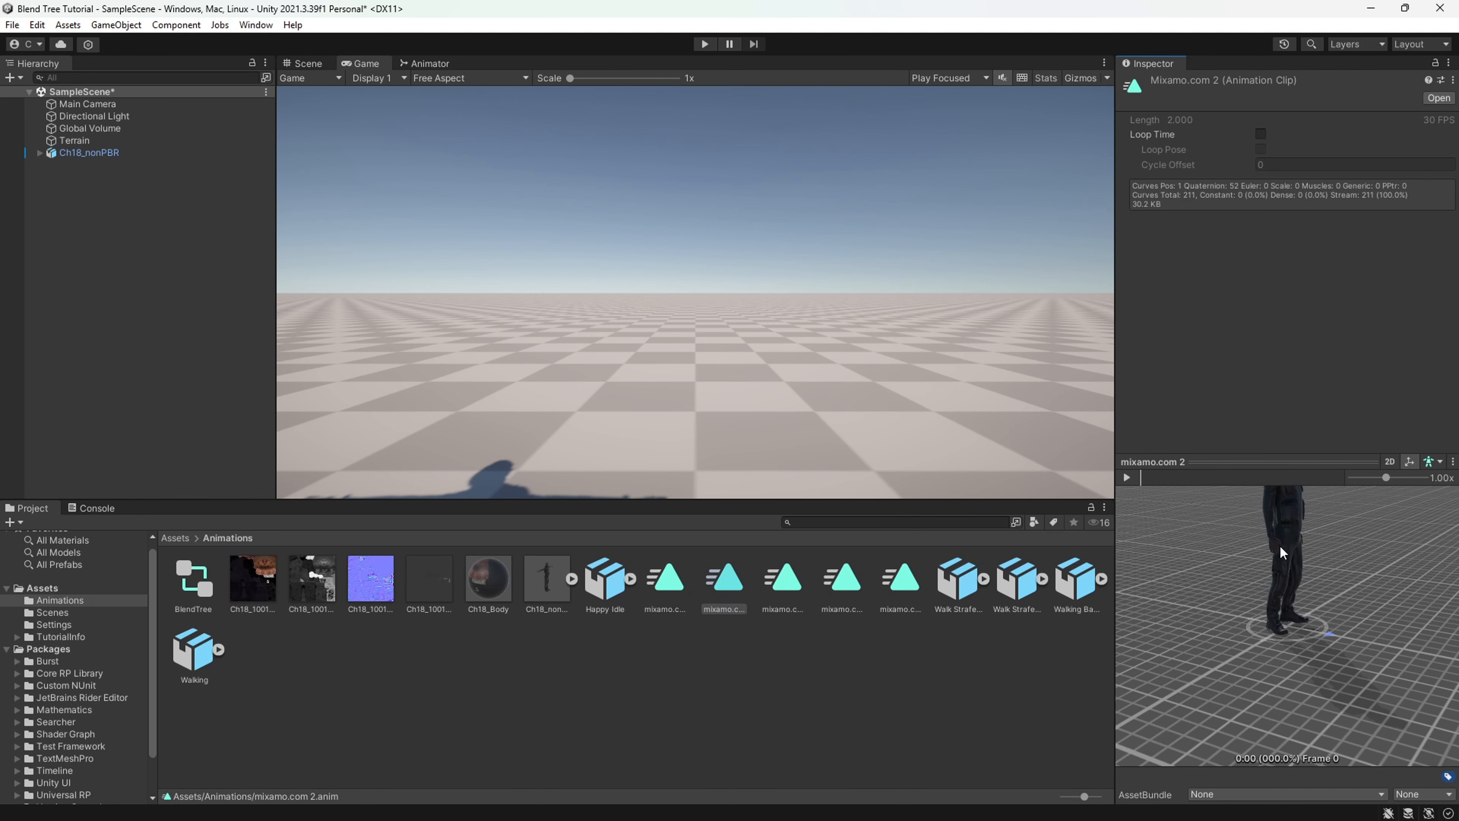
text(Idle)
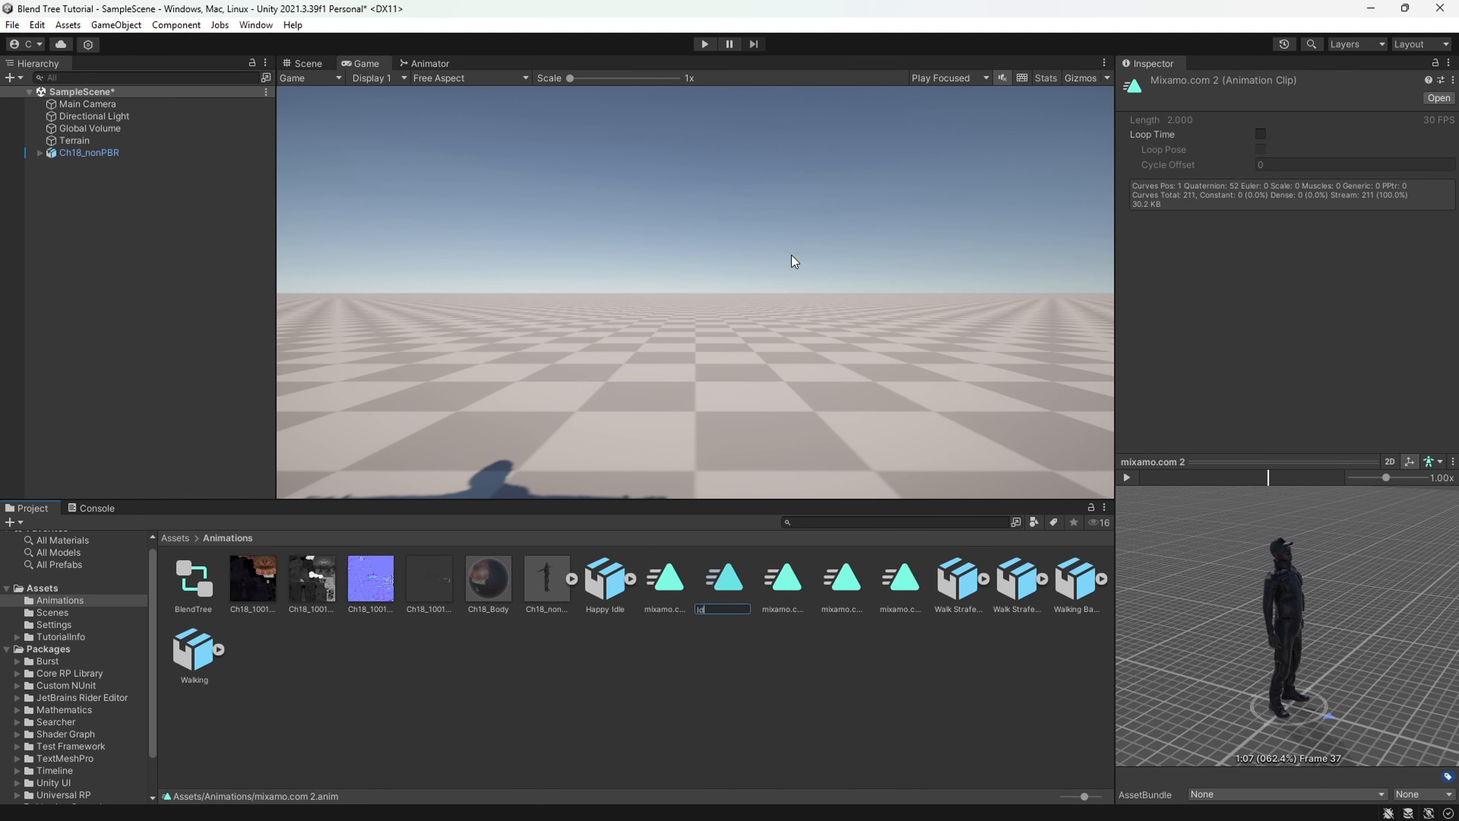
key(Return)
- Preview the mixamo.com 1 clip and rename it as Walk
click(726, 582)
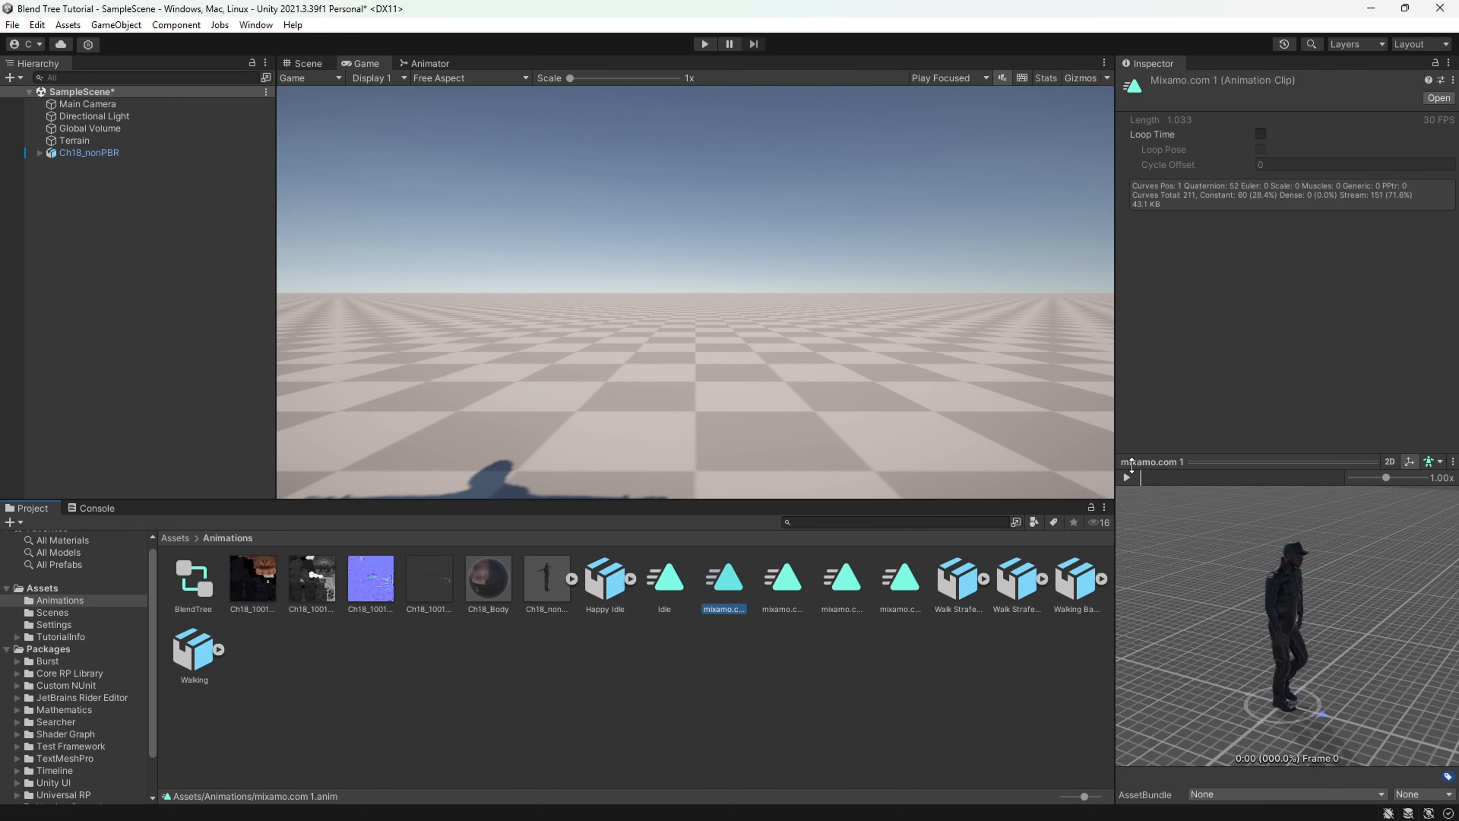
click(1128, 477)
click(1129, 477)
right_click(729, 590)
click(806, 234)
text(Walk)
key(Return)
- Rename the mixamo.com 3 strafing clip as Left
click(724, 585)
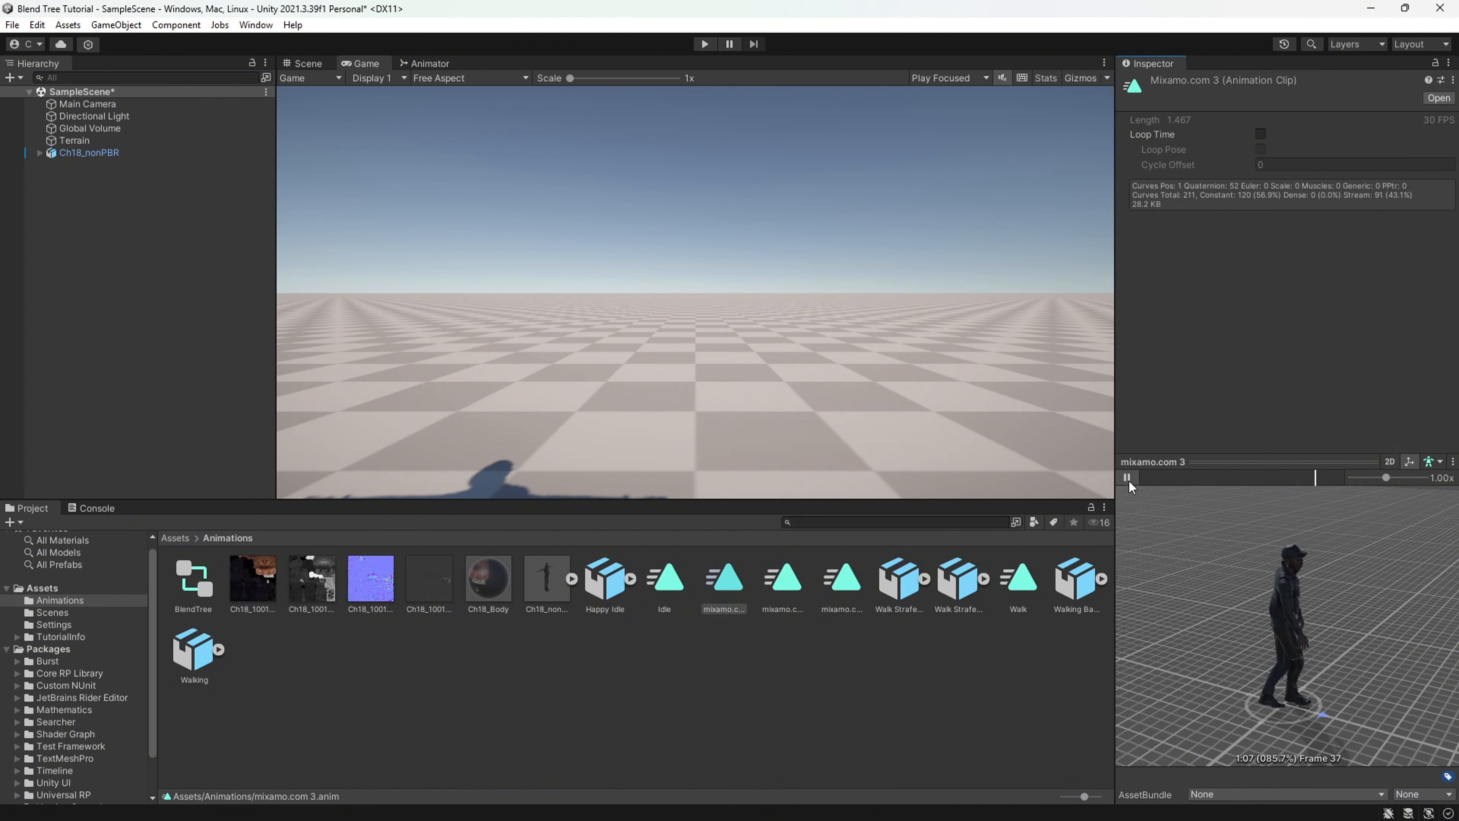
right_click(722, 587)
click(766, 239)
text(Left)
key(Return)
- Rename the other strafing clip as Right
click(784, 584)
right_click(784, 586)
click(807, 239)
text(Right)
key(Return)
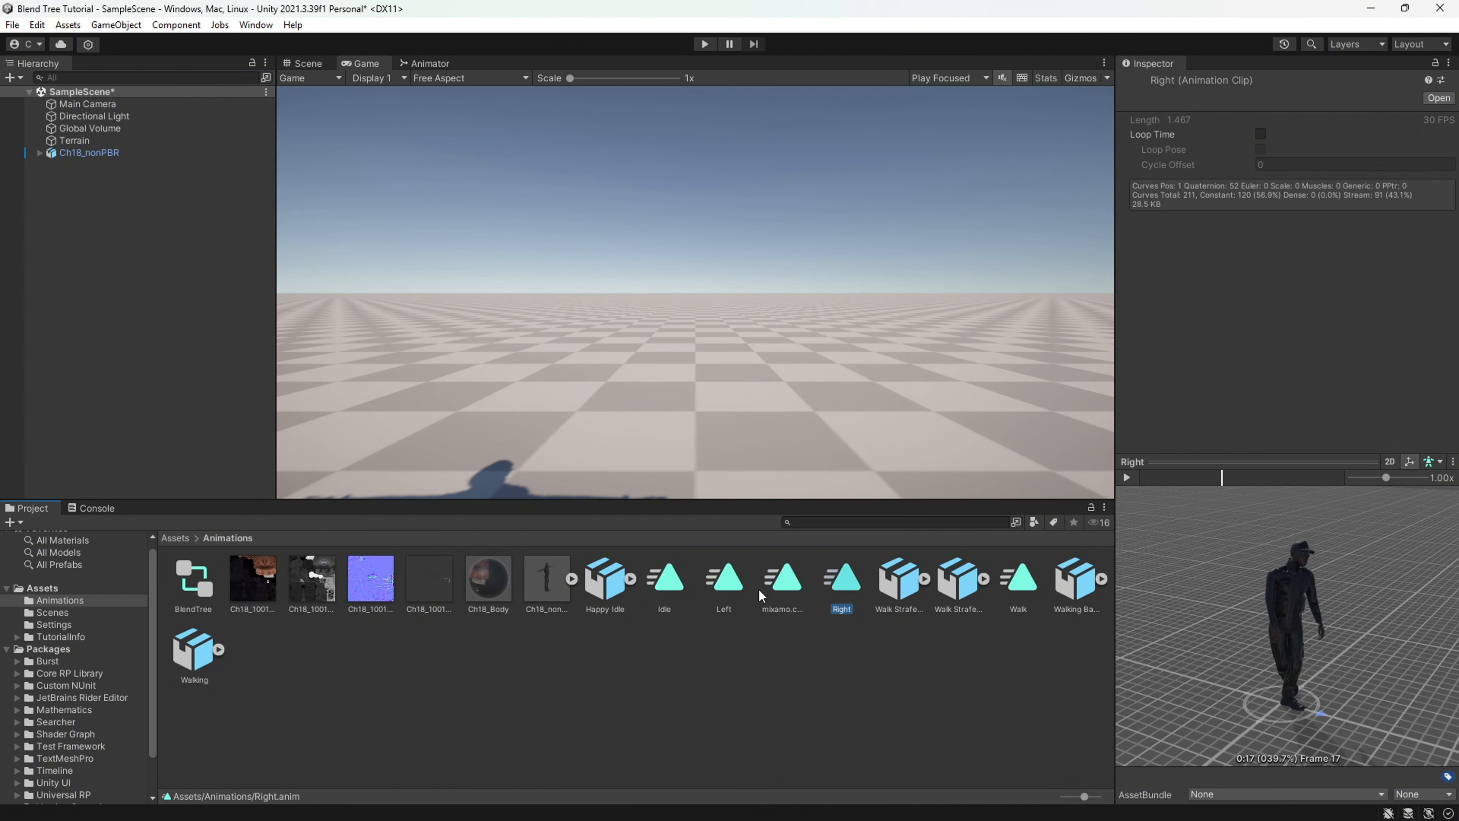
- Rename the last remaining duplicated clip as WalkBack
right_click(772, 592)
click(802, 246)
text(WalkBack)
key(Return)
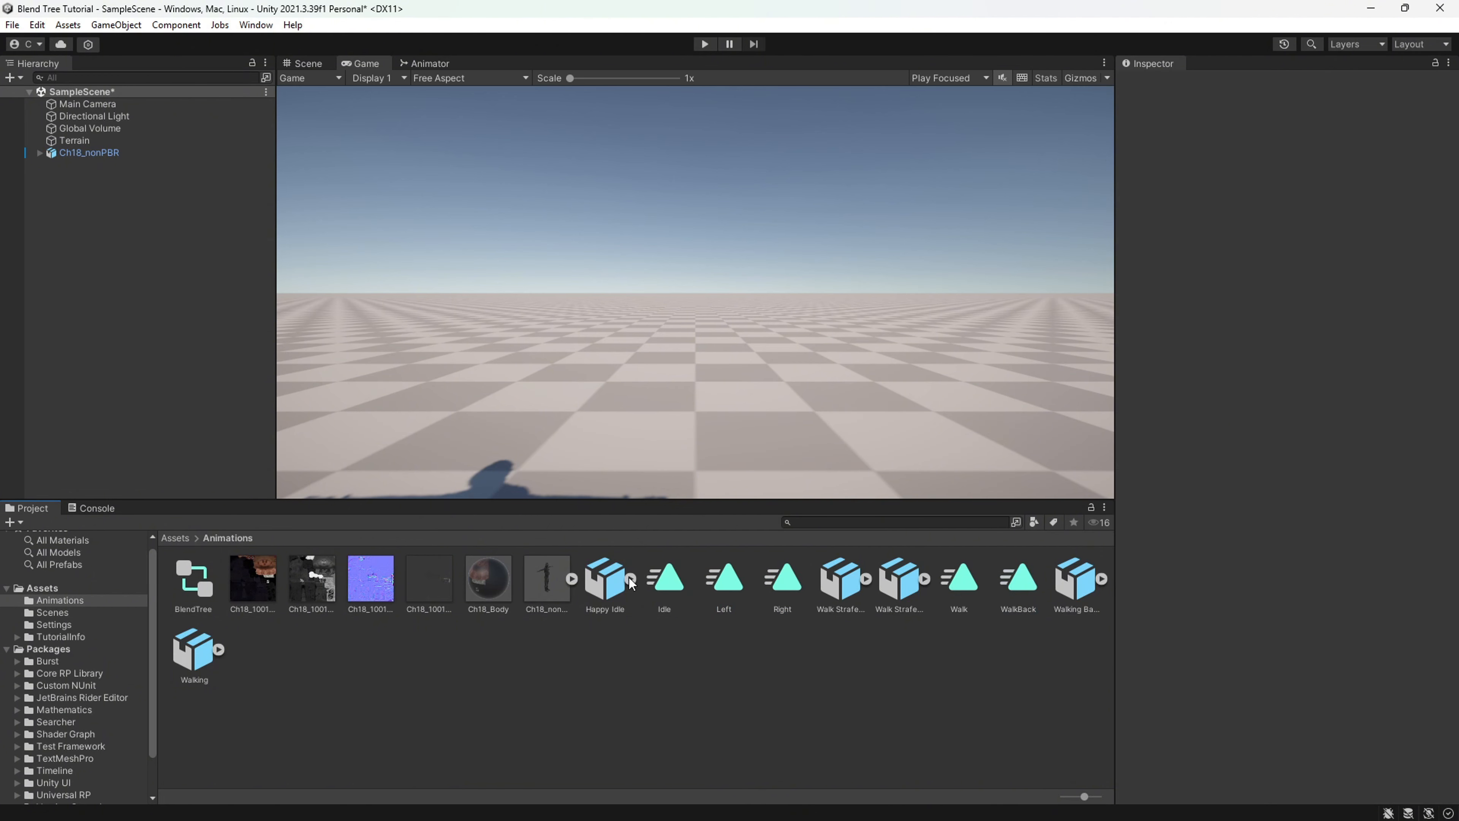
- Unpack the Ch18_nonPBR prefab completely in the scene and rename the object as Character
double_click(89, 152)
right_click(198, 152)
mouse_move(362, 359)
click(460, 425)
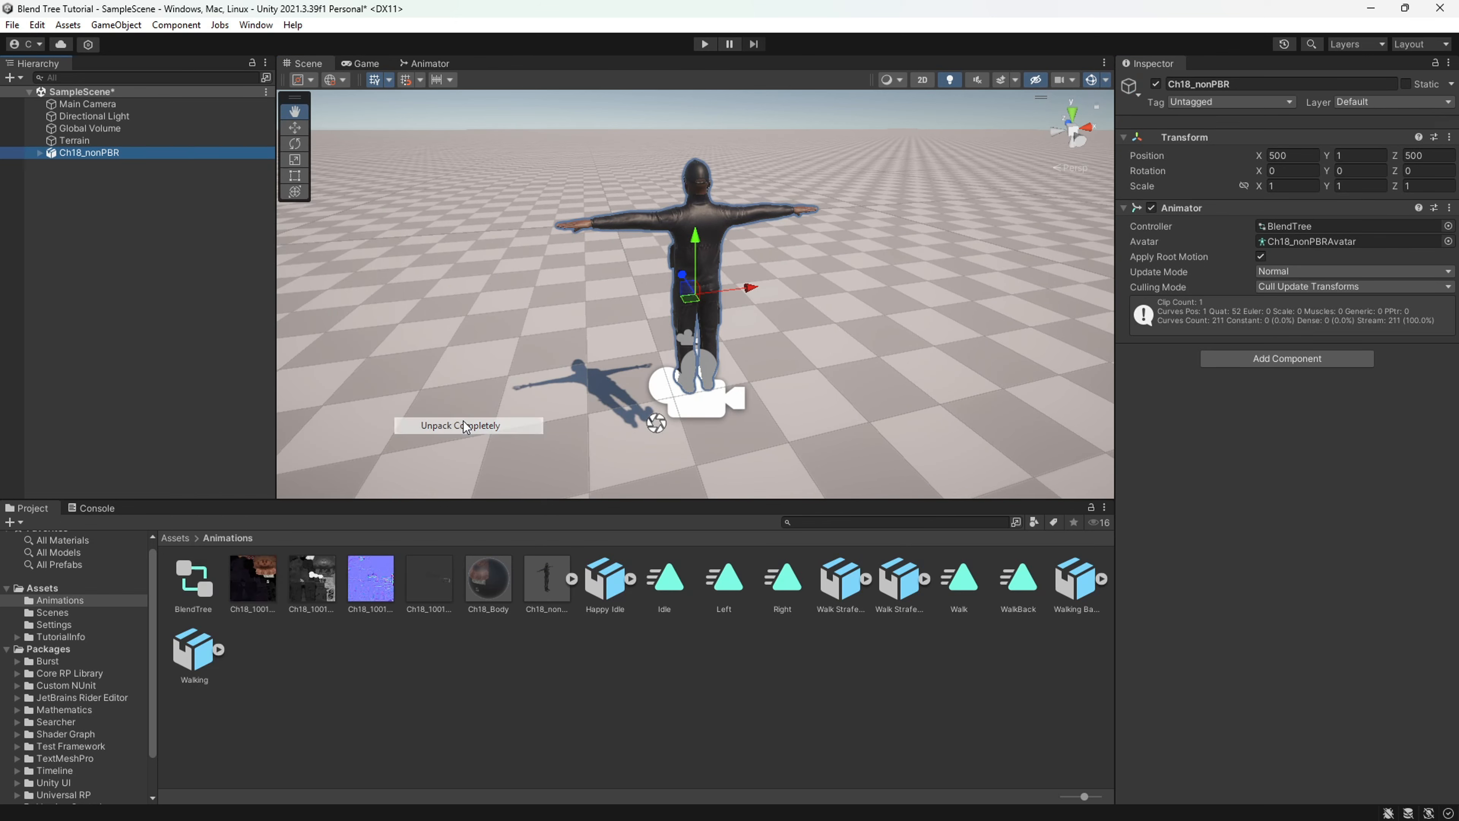
click(1282, 84)
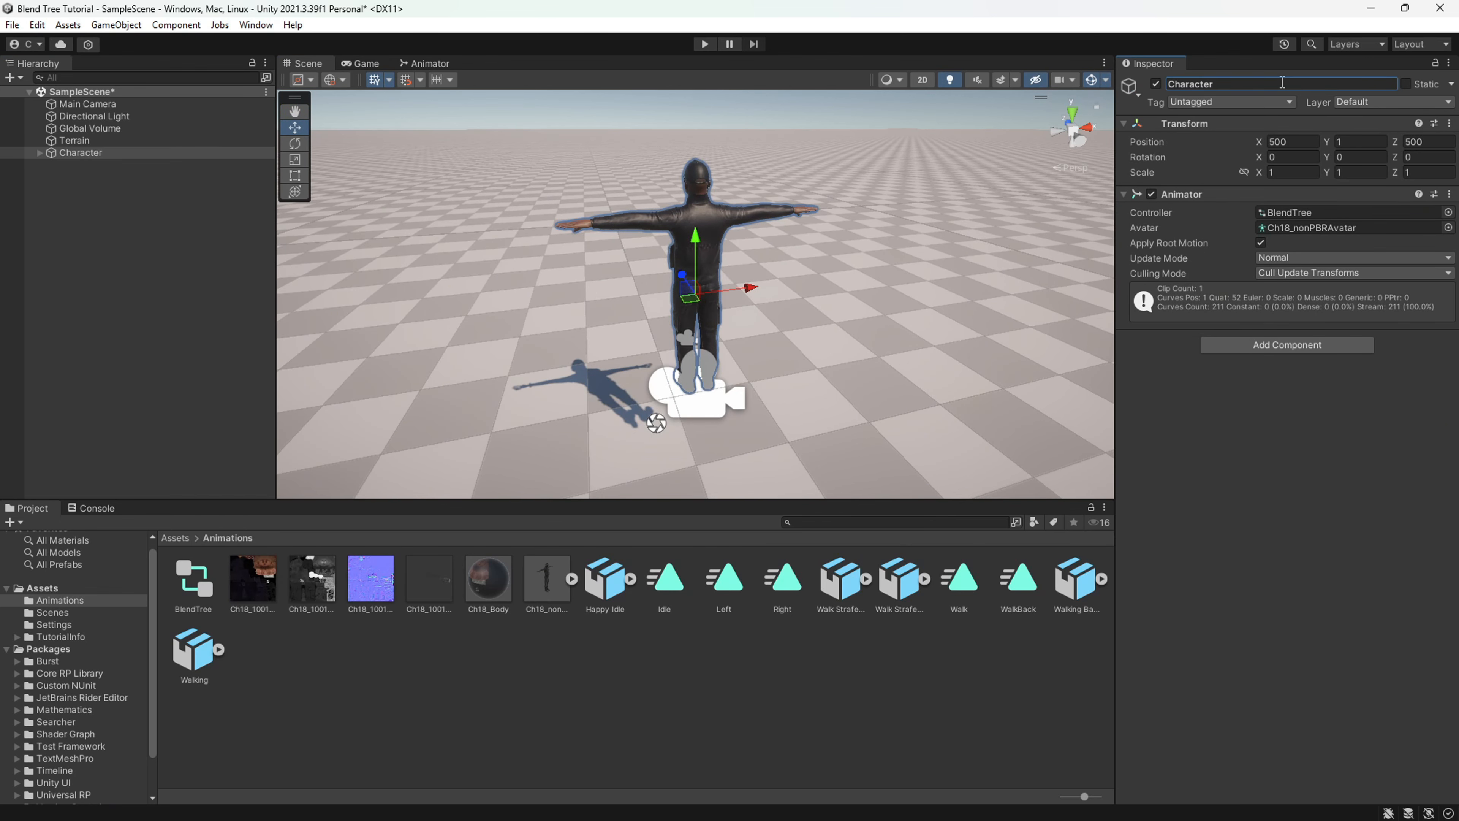
- Reposition the Main Camera behind the character at Y 3.4 and Z 496.62, with an X rotation of 9.77
scroll(585, 391, down, 5)
click(628, 335)
right_drag(628, 335, 580, 322)
drag(666, 294, 644, 334)
key(e)
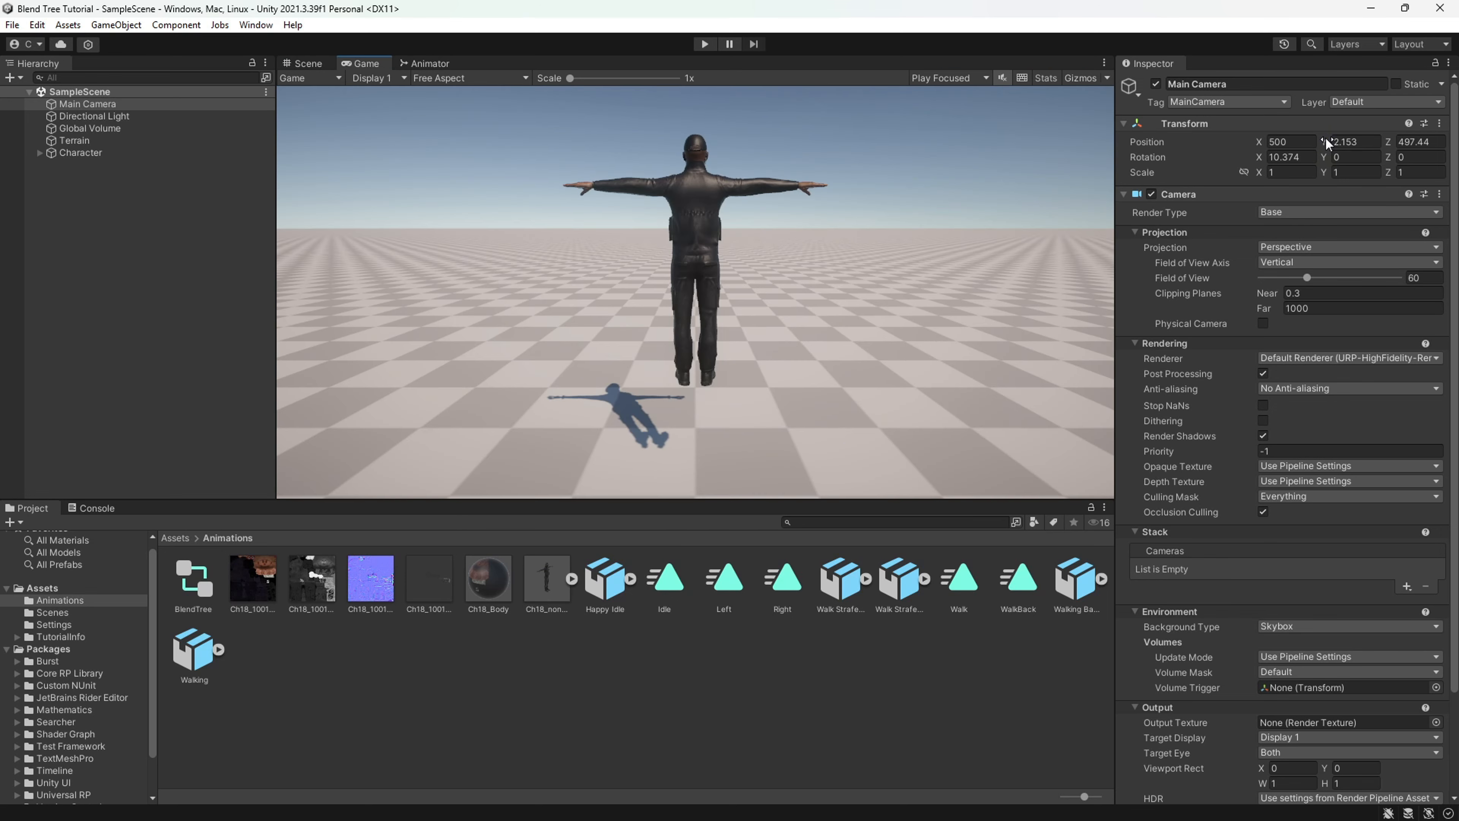
drag(1259, 157, 1295, 163)
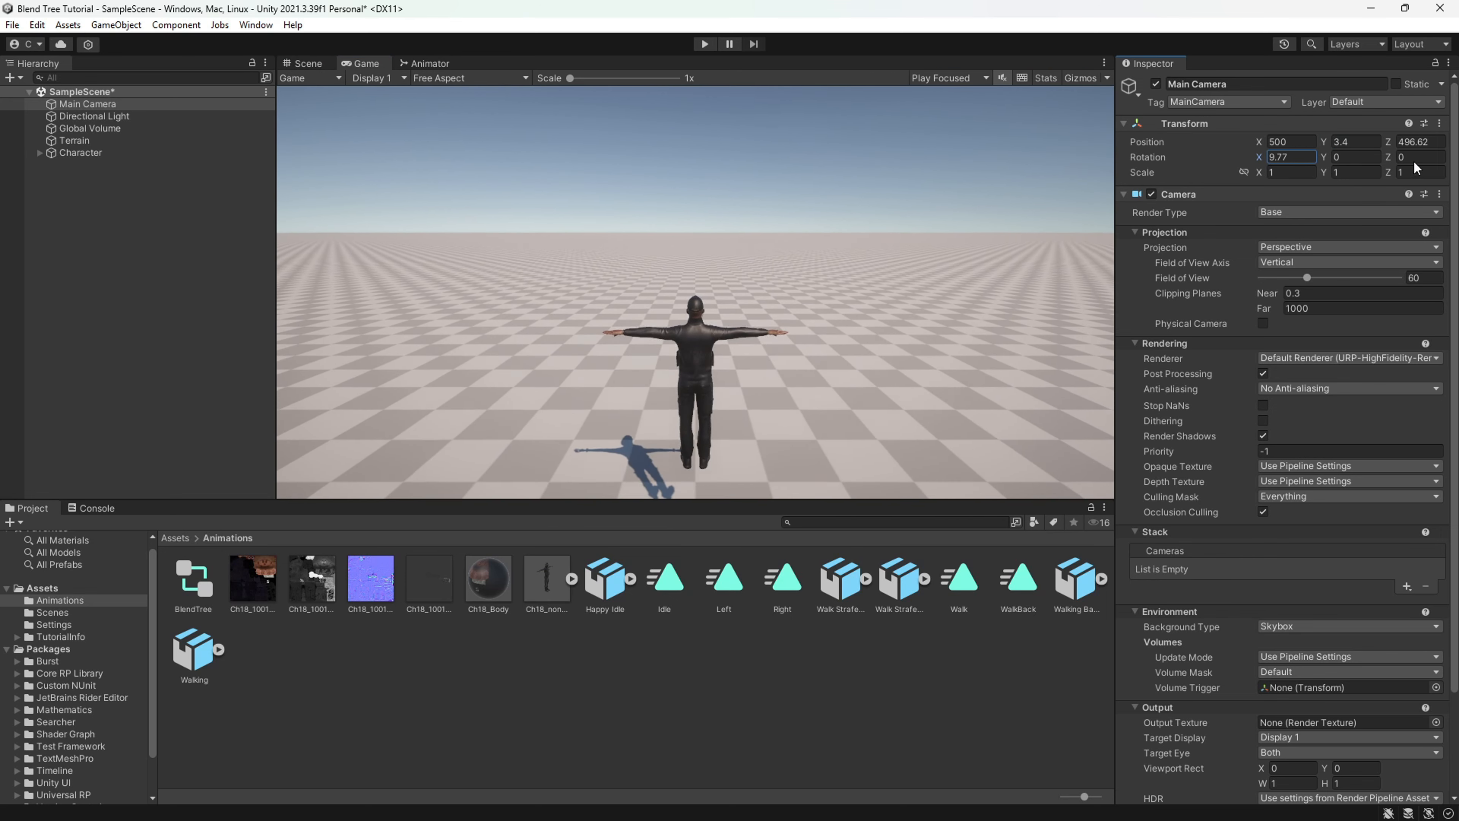
click(322, 67)
click(138, 172)
double_click(145, 155)
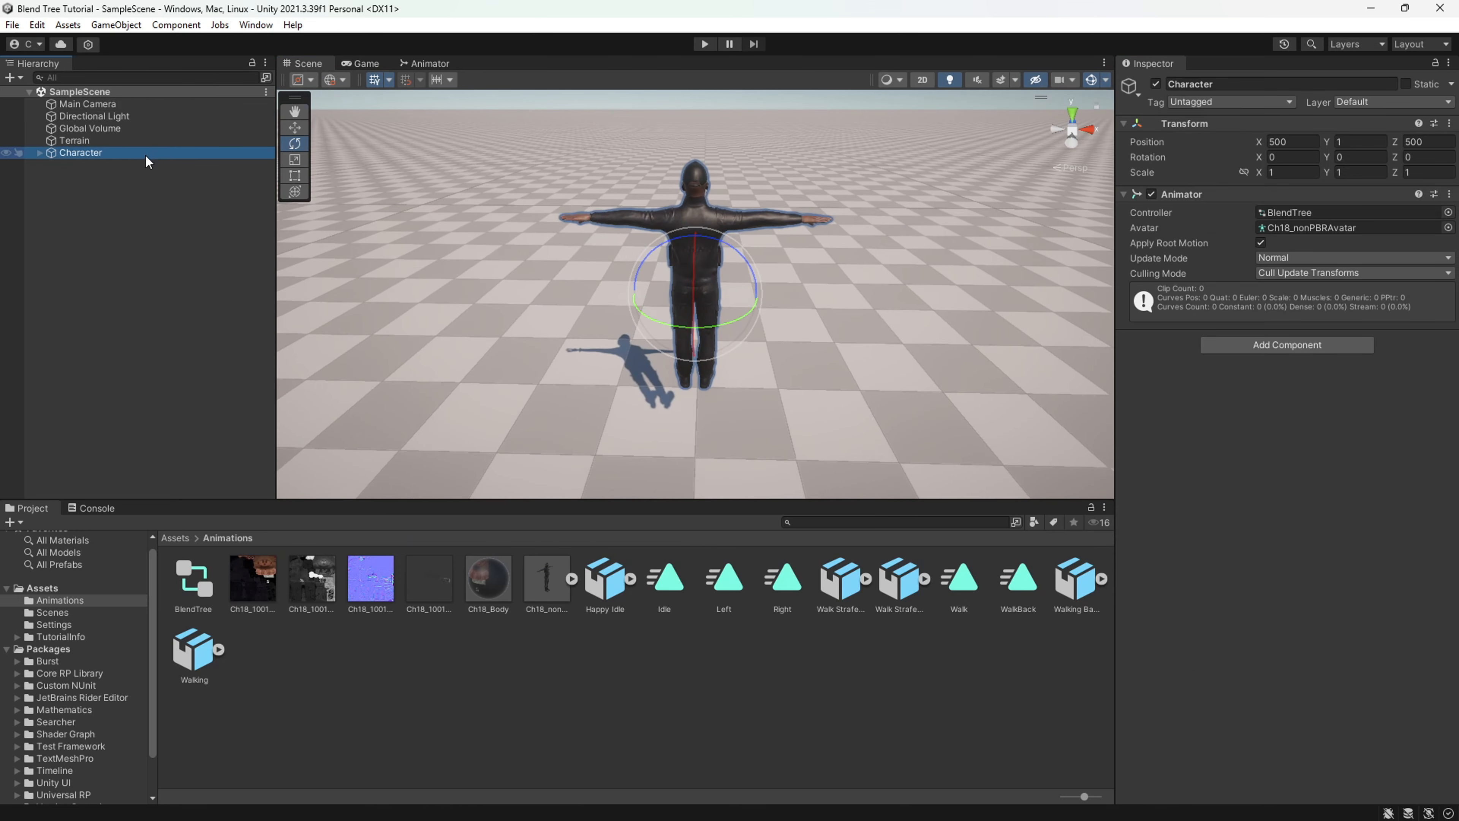
key(w)
right_drag(498, 247, 666, 248)
key(a)
key(s)
- Add the Walk clip as an Animator state, make it the layer's default state and play-test it
click(364, 645)
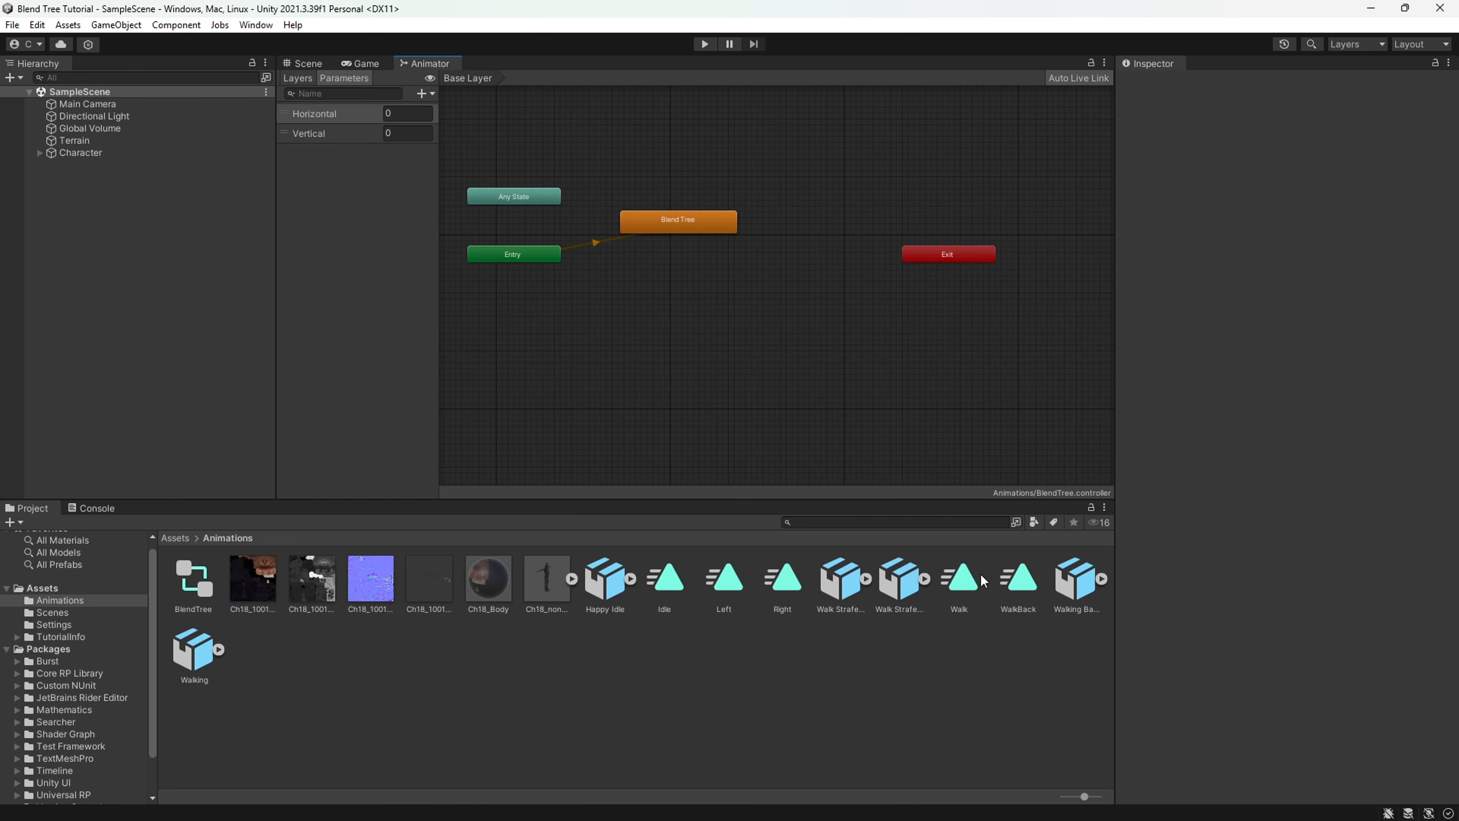
right_click(528, 254)
click(575, 277)
click(639, 315)
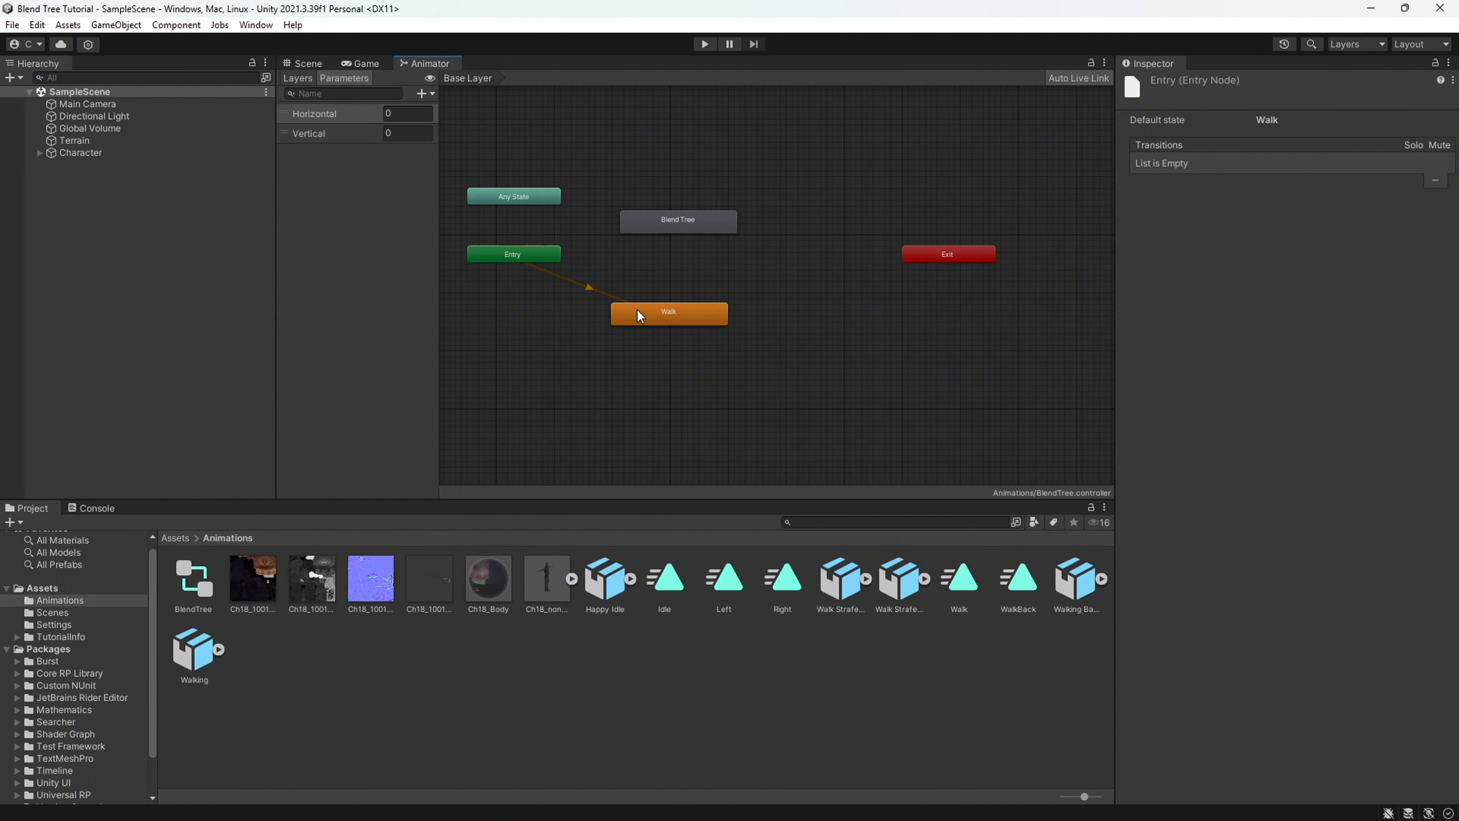
click(704, 44)
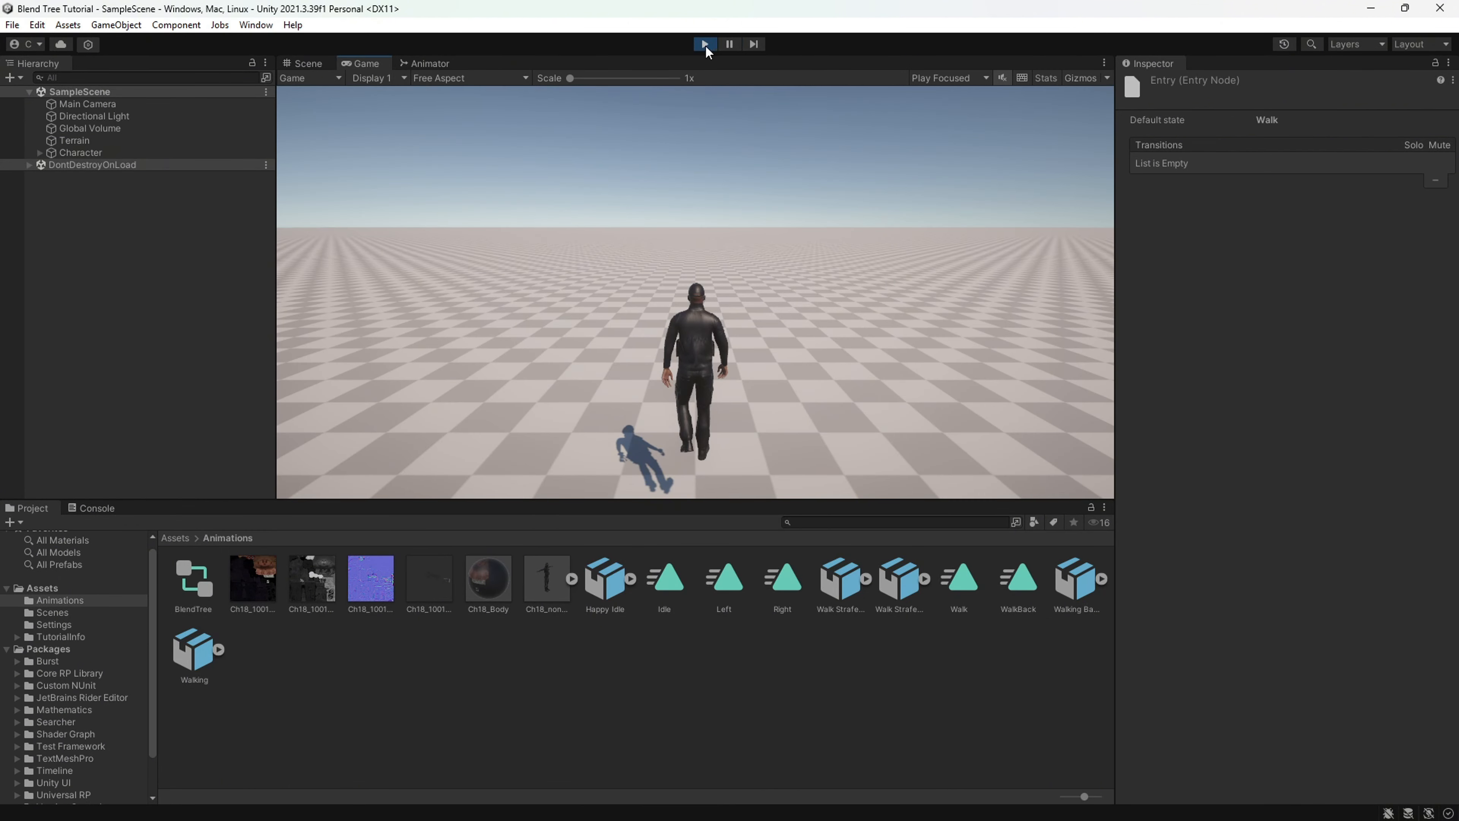
click(704, 44)
- Enable Loop Time on the Idle, Left, Right, Walk and WalkBack clips and play-test the looping walk
click(665, 578)
click(783, 578)
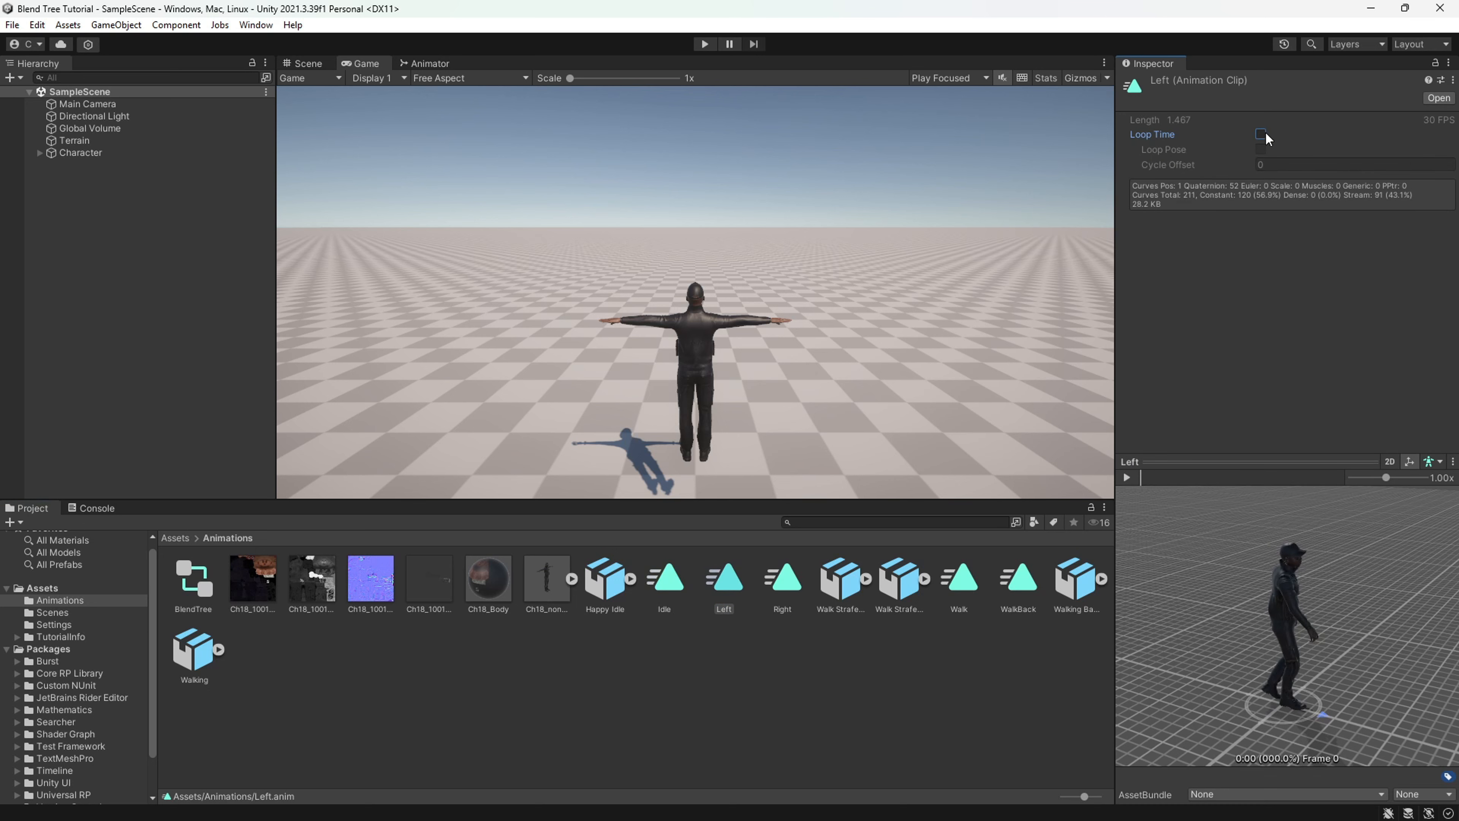
click(970, 572)
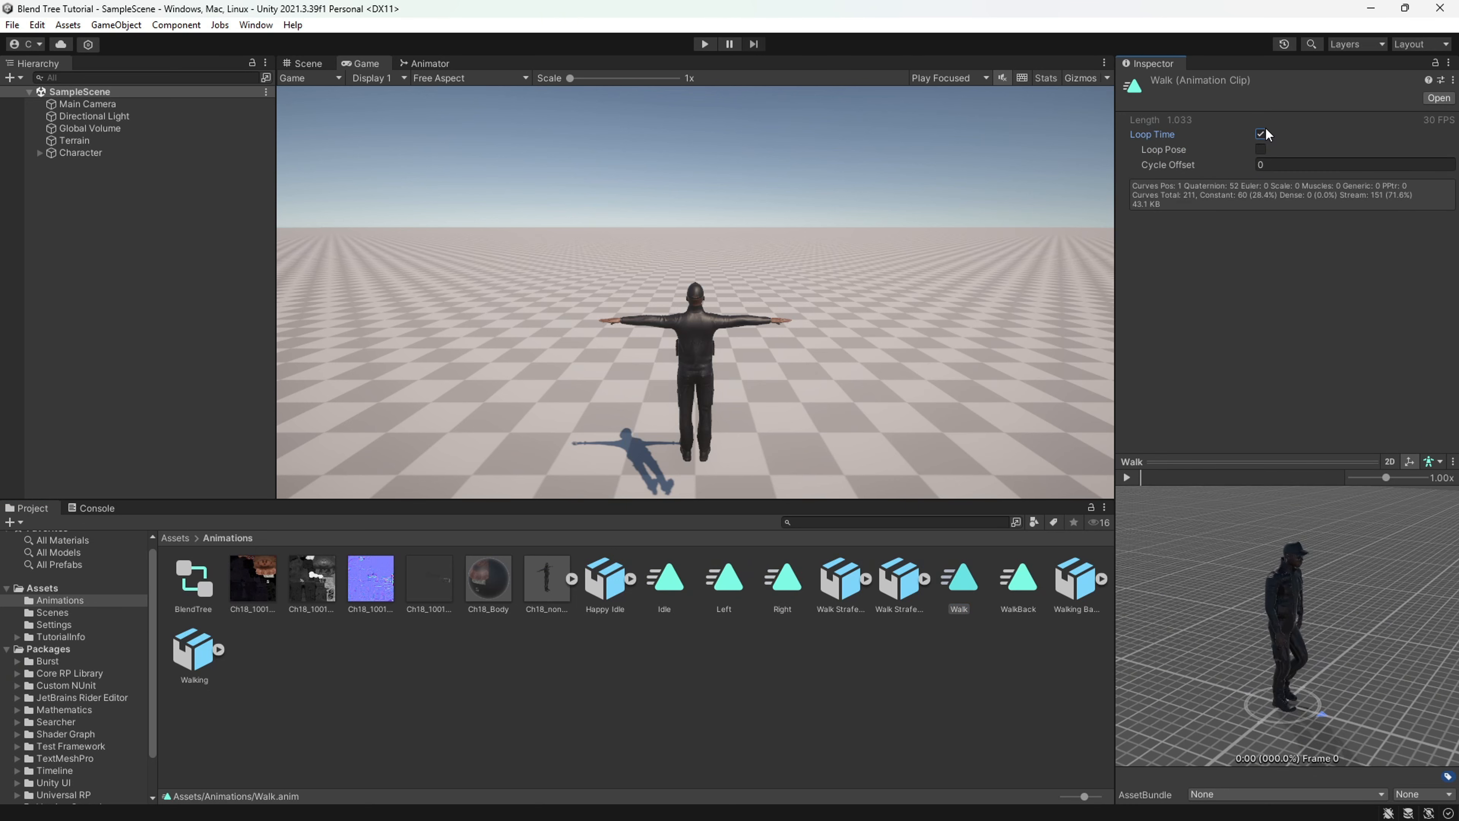
click(1028, 575)
click(704, 44)
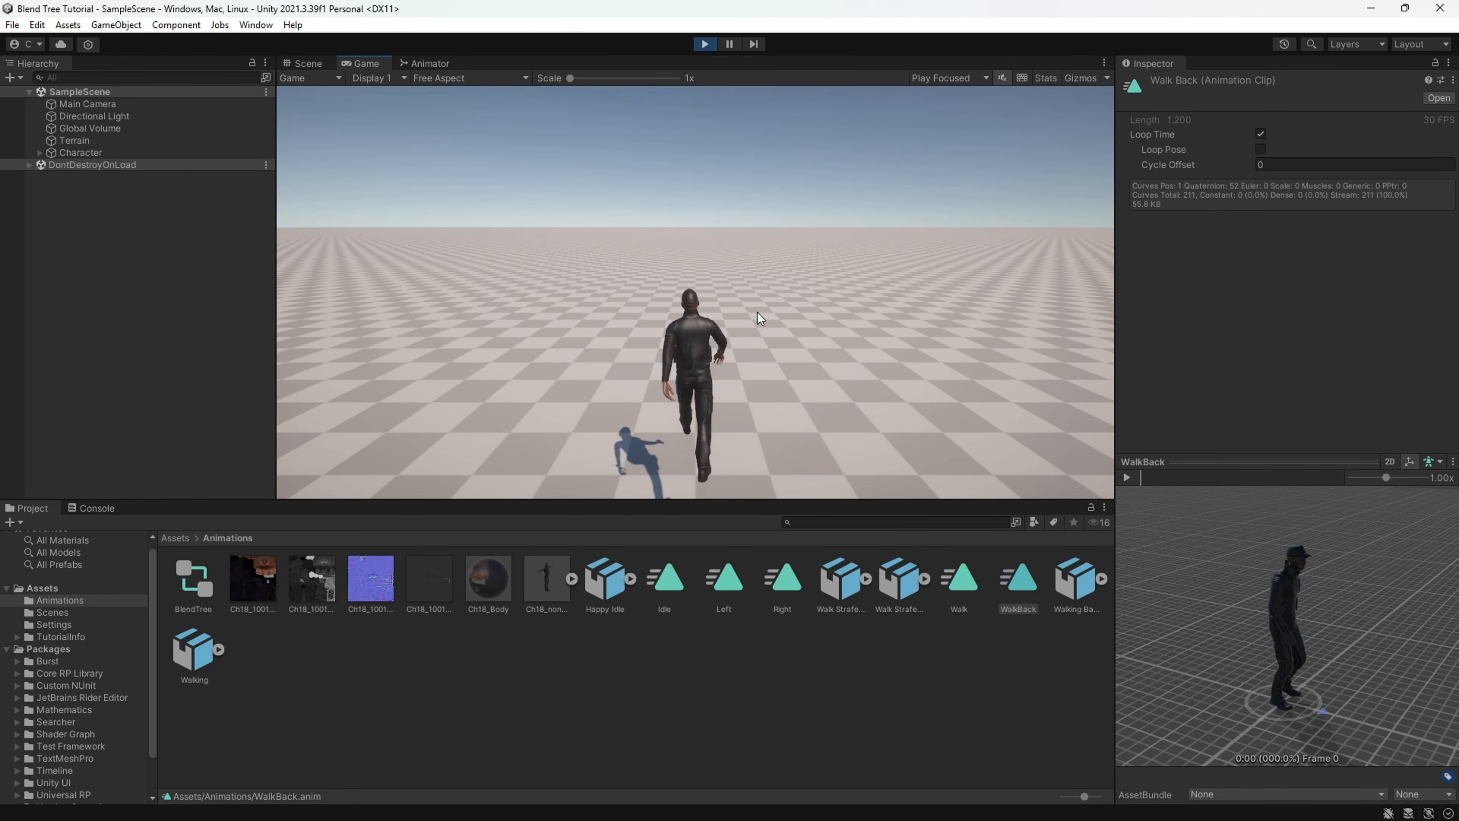
click(705, 44)
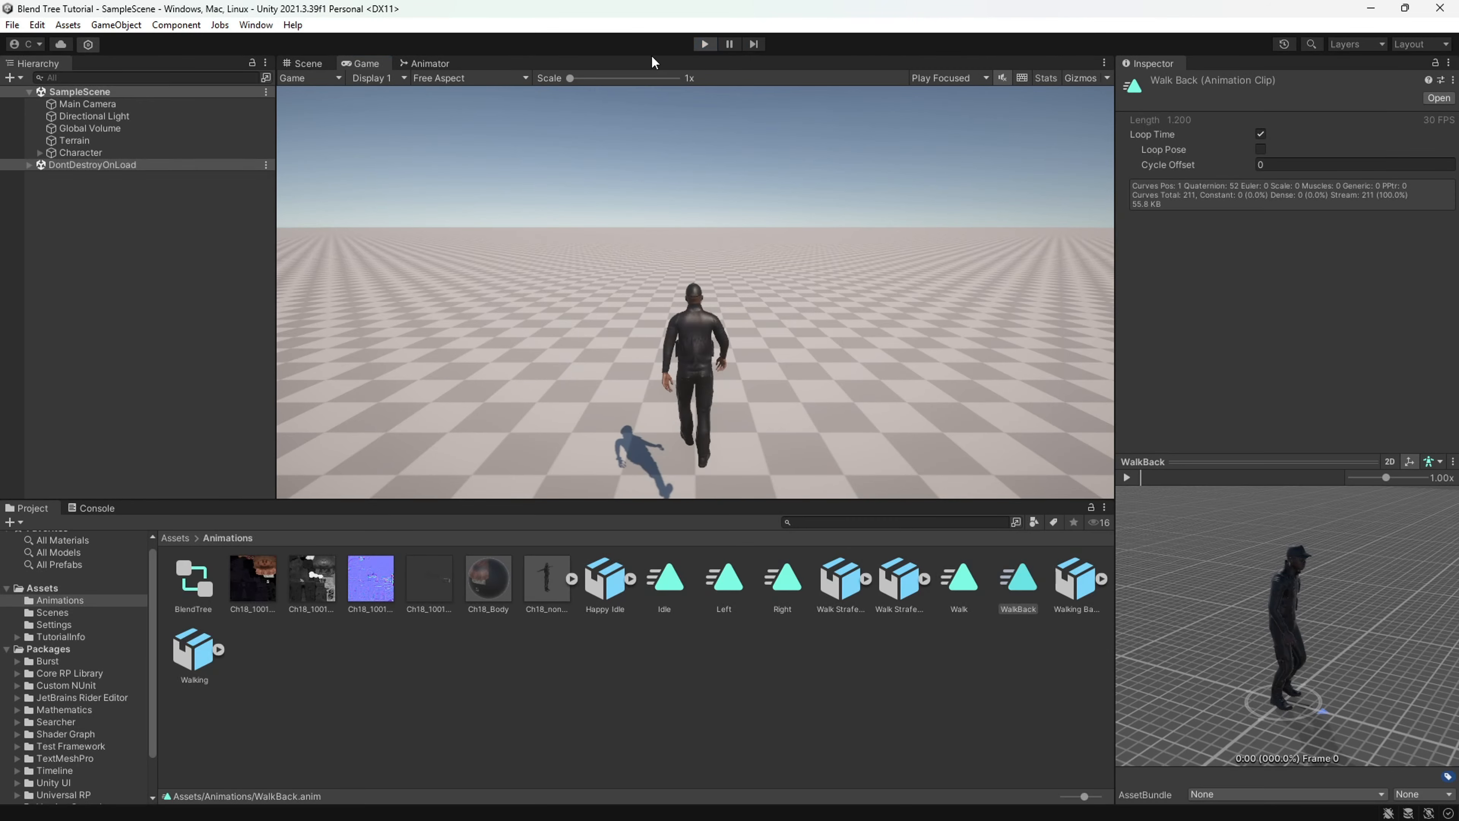
- Create a Texture folder in Assets and move the four extracted Ch18 textures and the Ch18_Body material into it
right_click(602, 577)
mouse_move(681, 156)
click(881, 31)
text(T)
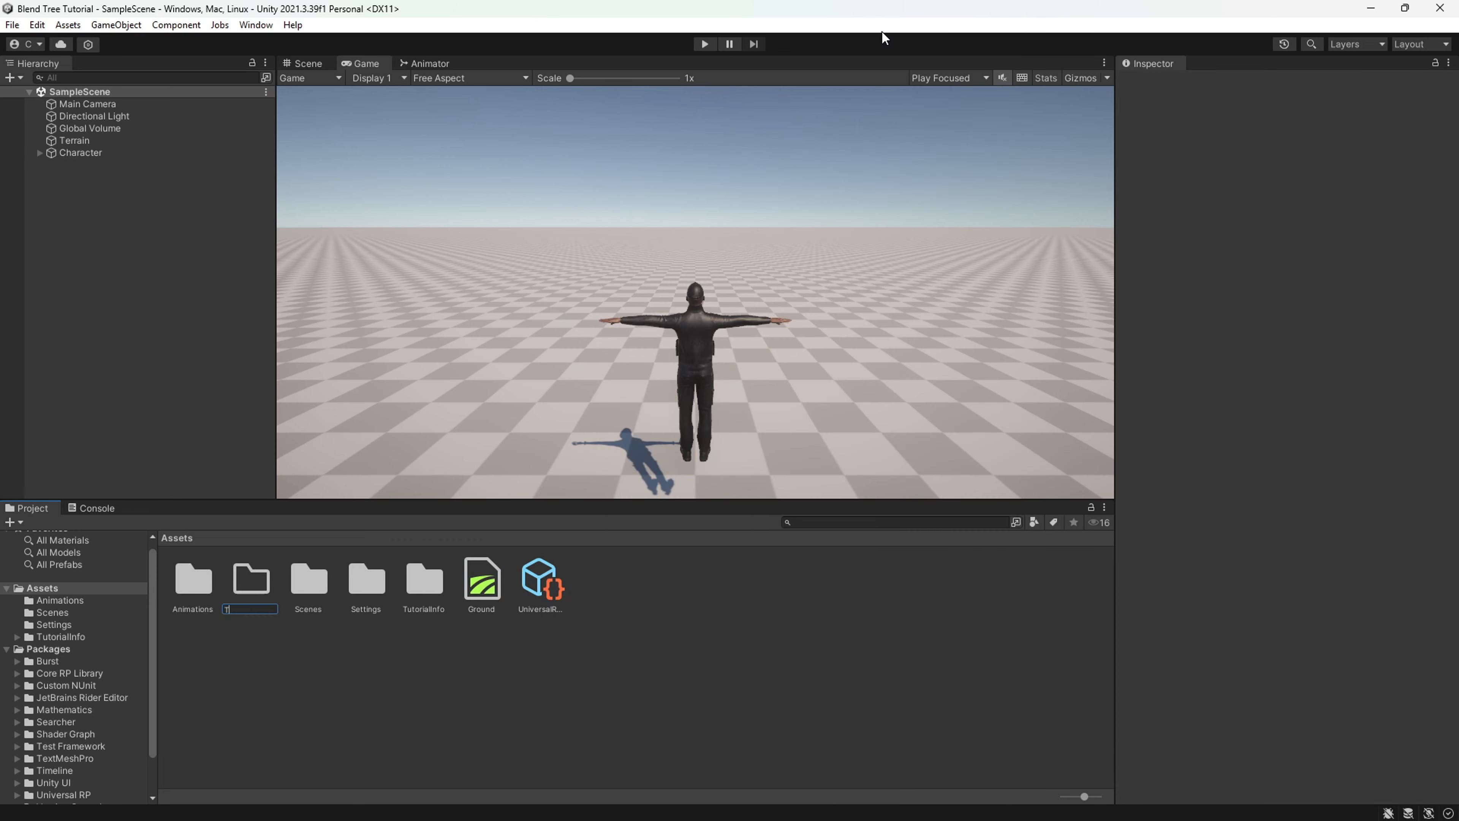
text(exture)
key(Return)
double_click(204, 594)
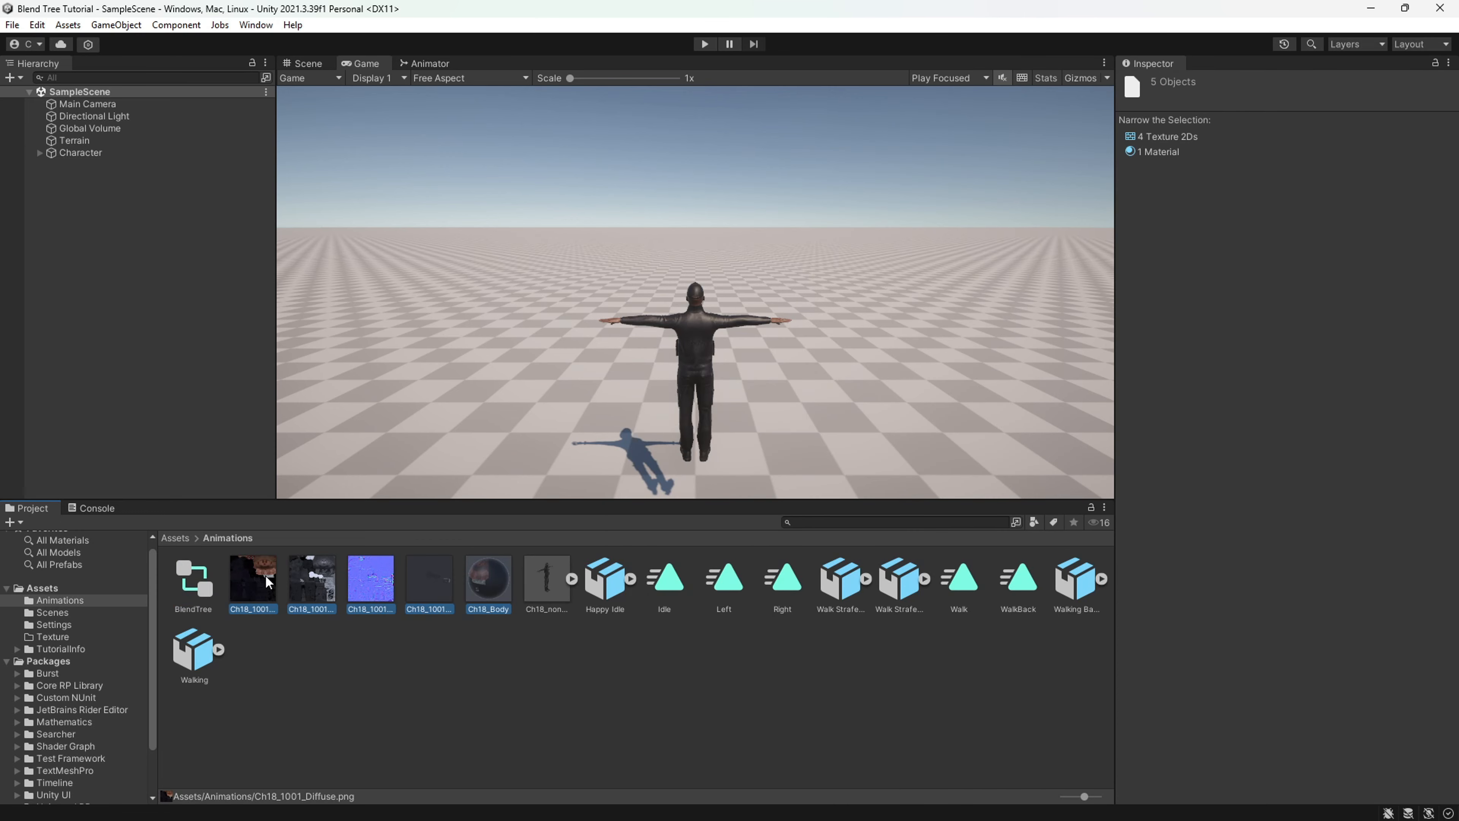
- Create an AnimDefault folder inside Animations and move the five imported animation files into it
right_click(349, 678)
click(657, 30)
text(AnimDefault)
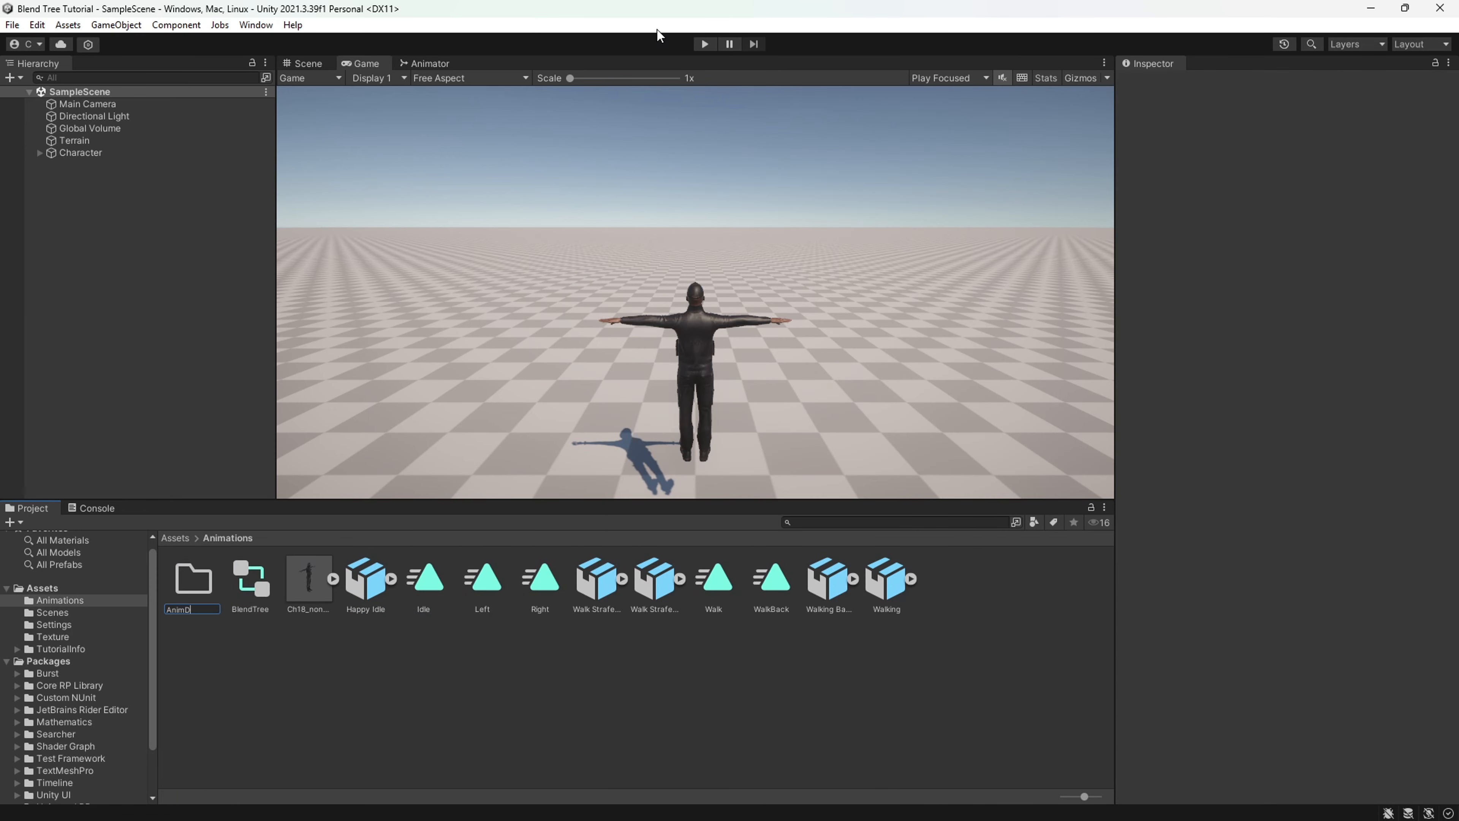
key(Return)
click(366, 581)
ctrl+click(596, 580)
ctrl+click(654, 581)
ctrl+click(850, 576)
drag(827, 580, 193, 580)
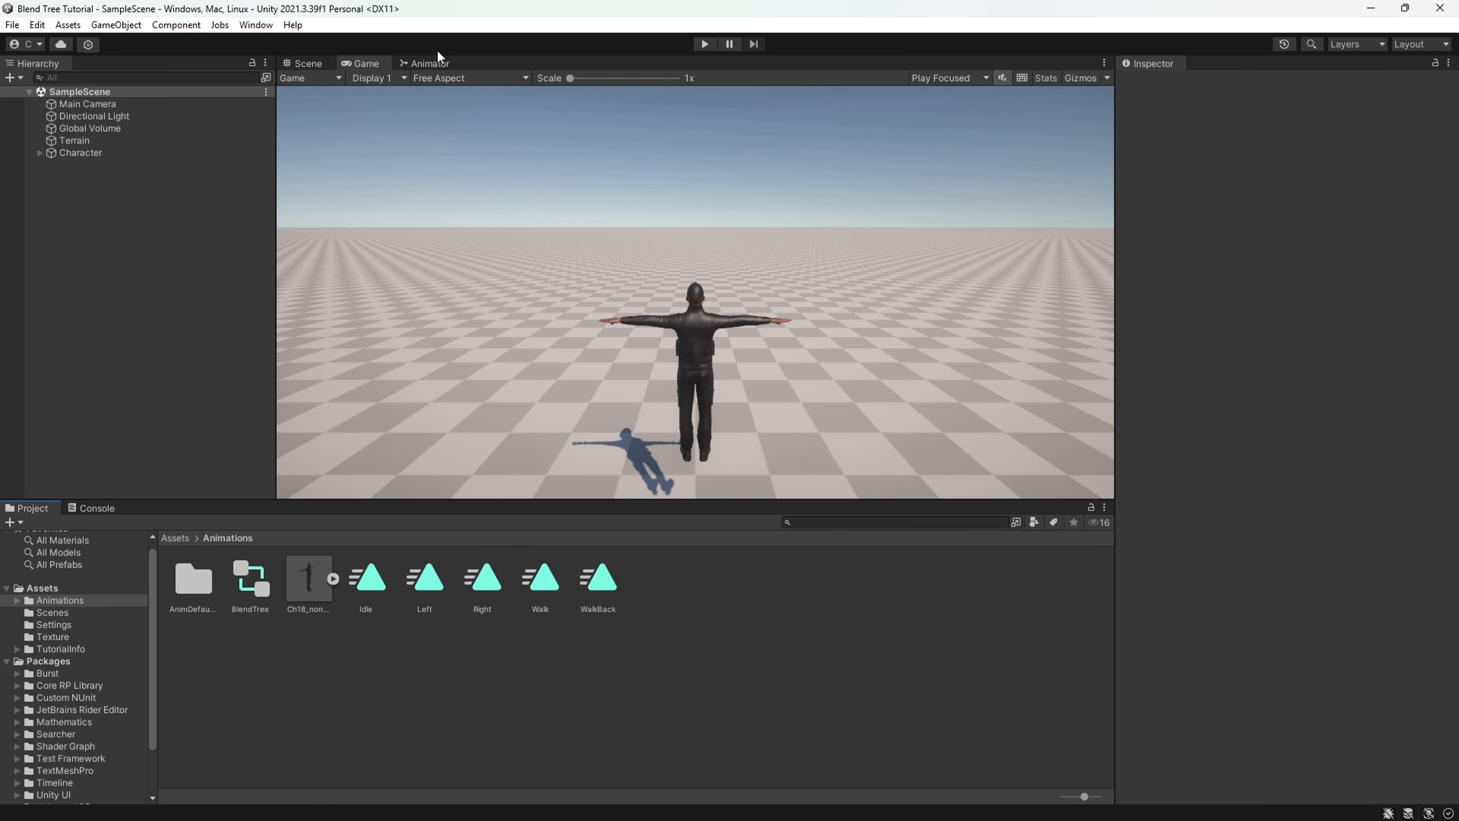
- Make Blend Tree the layer's default state in the Animator and delete the leftover Walk state
click(429, 63)
click(655, 224)
right_click(655, 225)
click(671, 254)
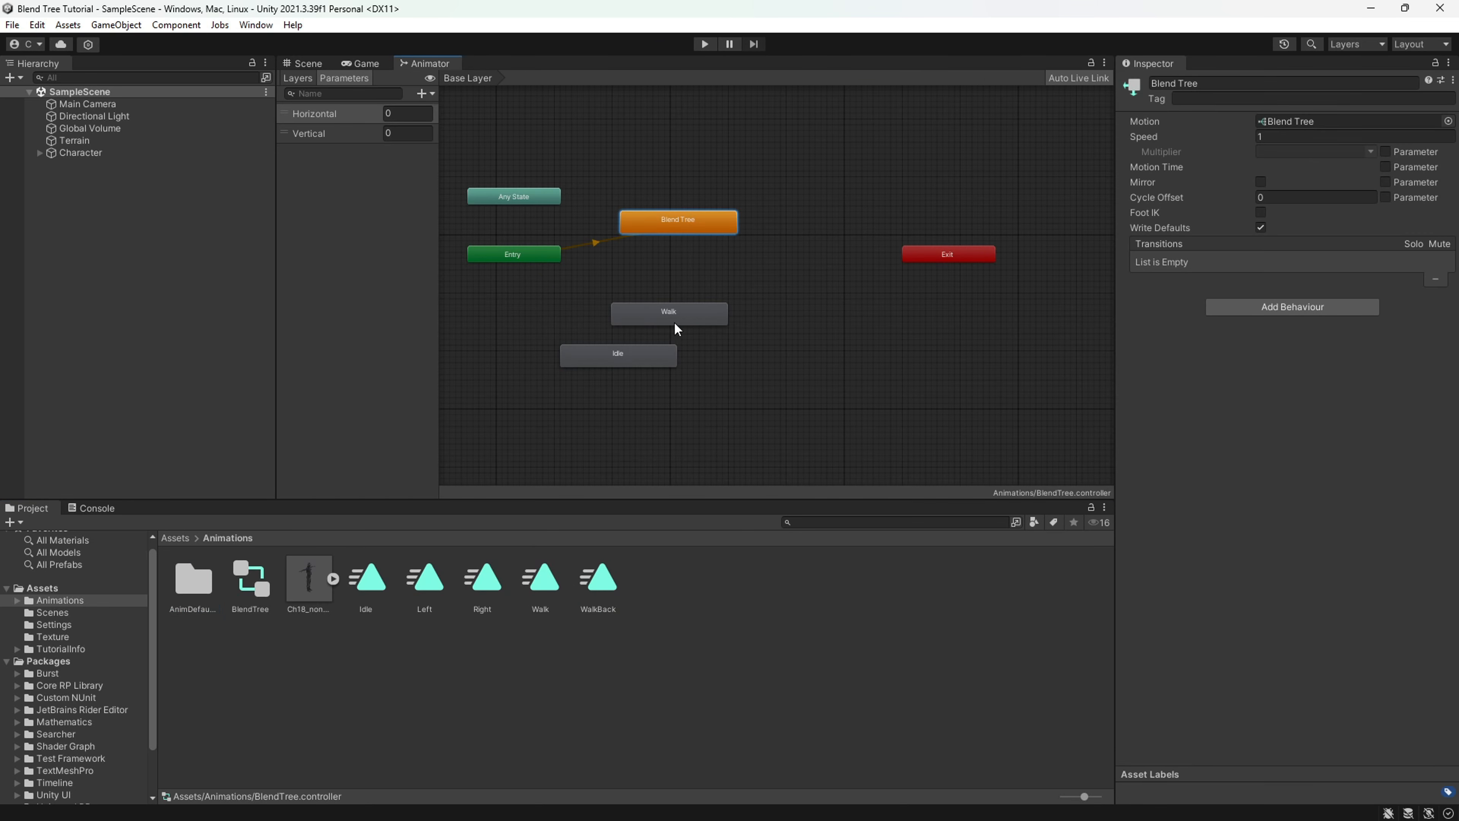
click(673, 322)
key(Delete)
- Add five motion fields to the Blend Tree at positions (0, 0), (1, 0), (-1, 0), (0, 1) and (0, -1)
double_click(656, 225)
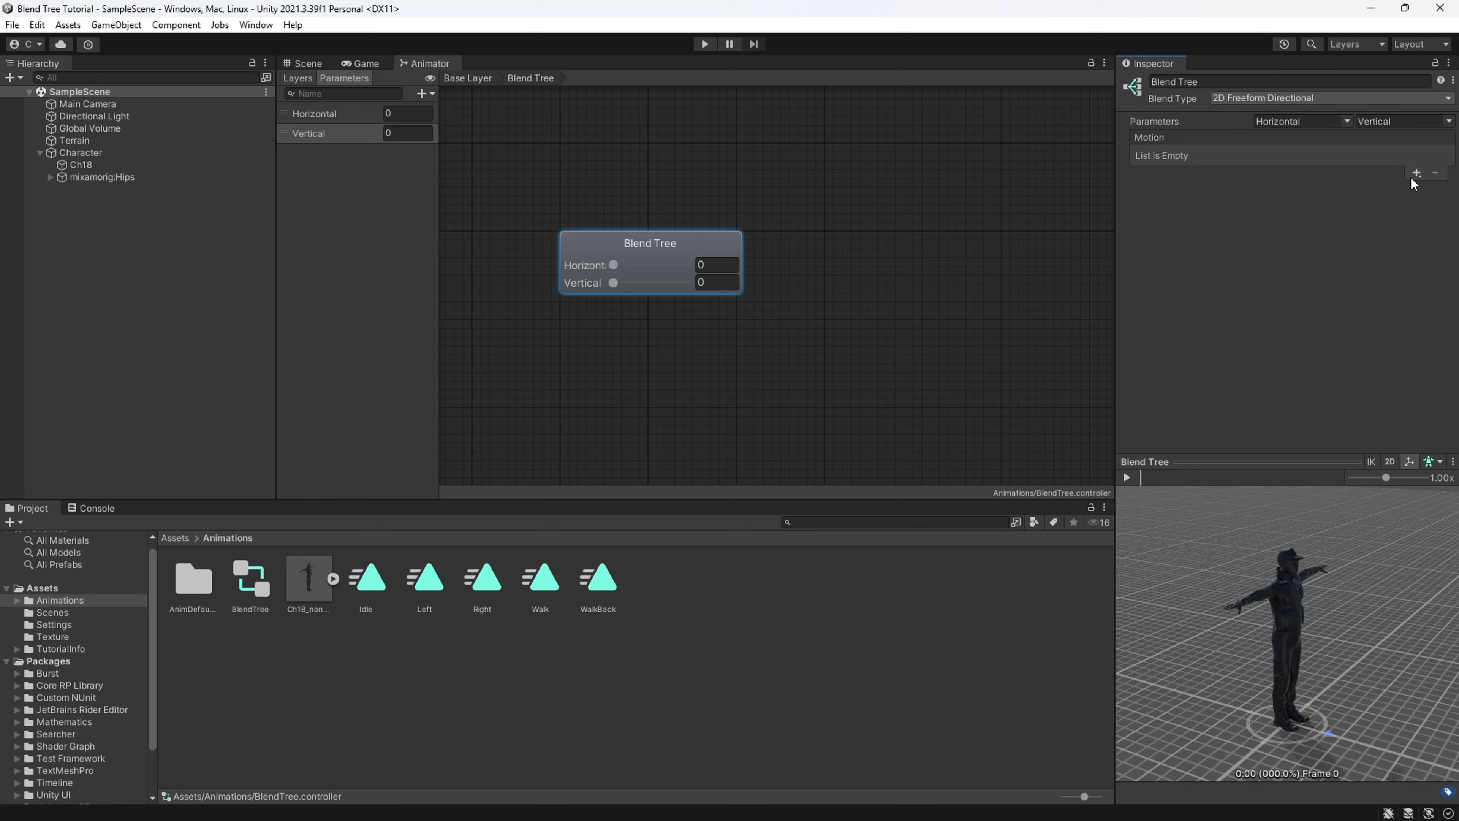
click(1414, 177)
click(1416, 190)
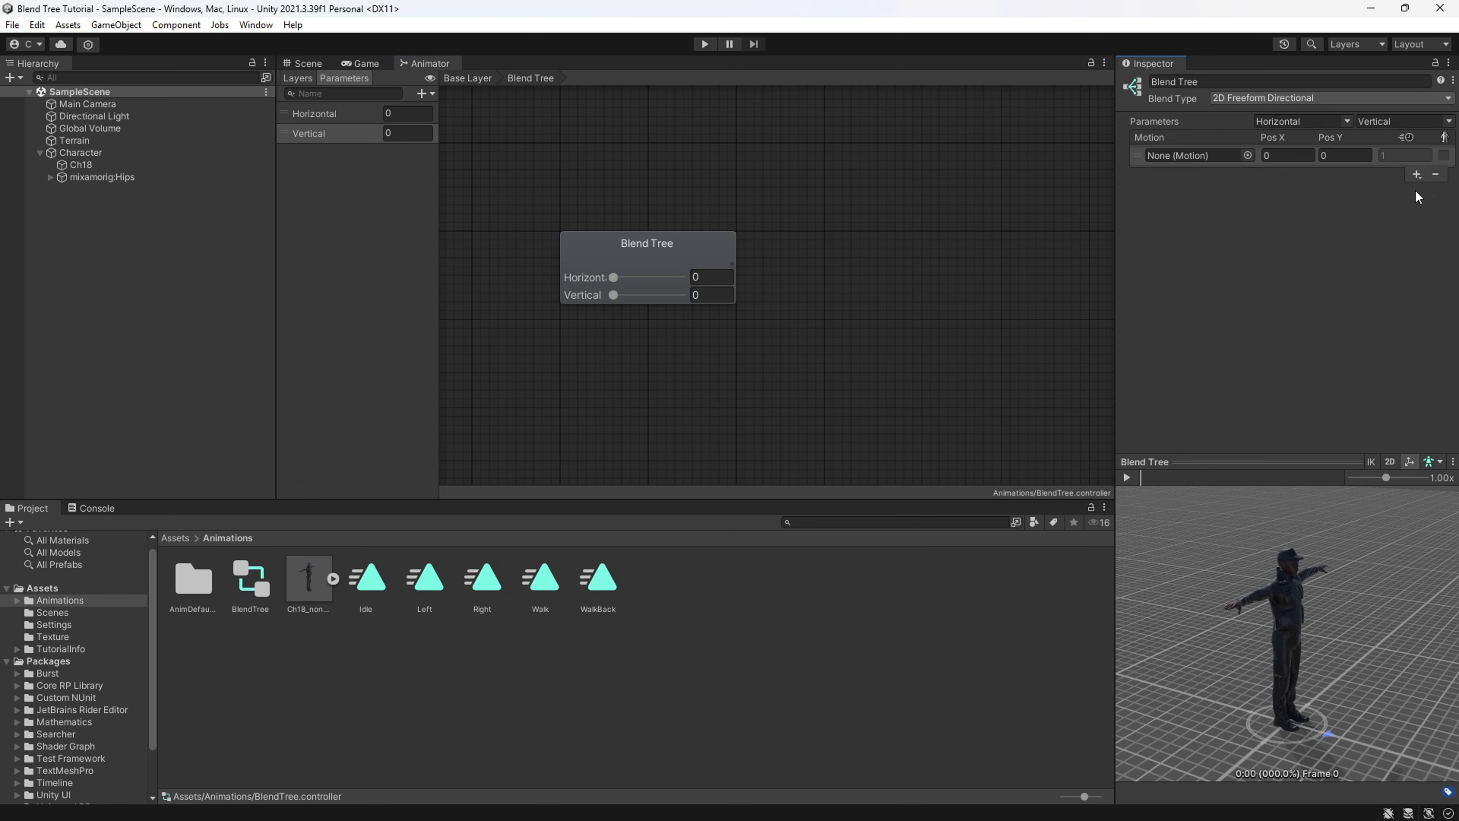
click(1406, 191)
click(1419, 375)
click(1405, 390)
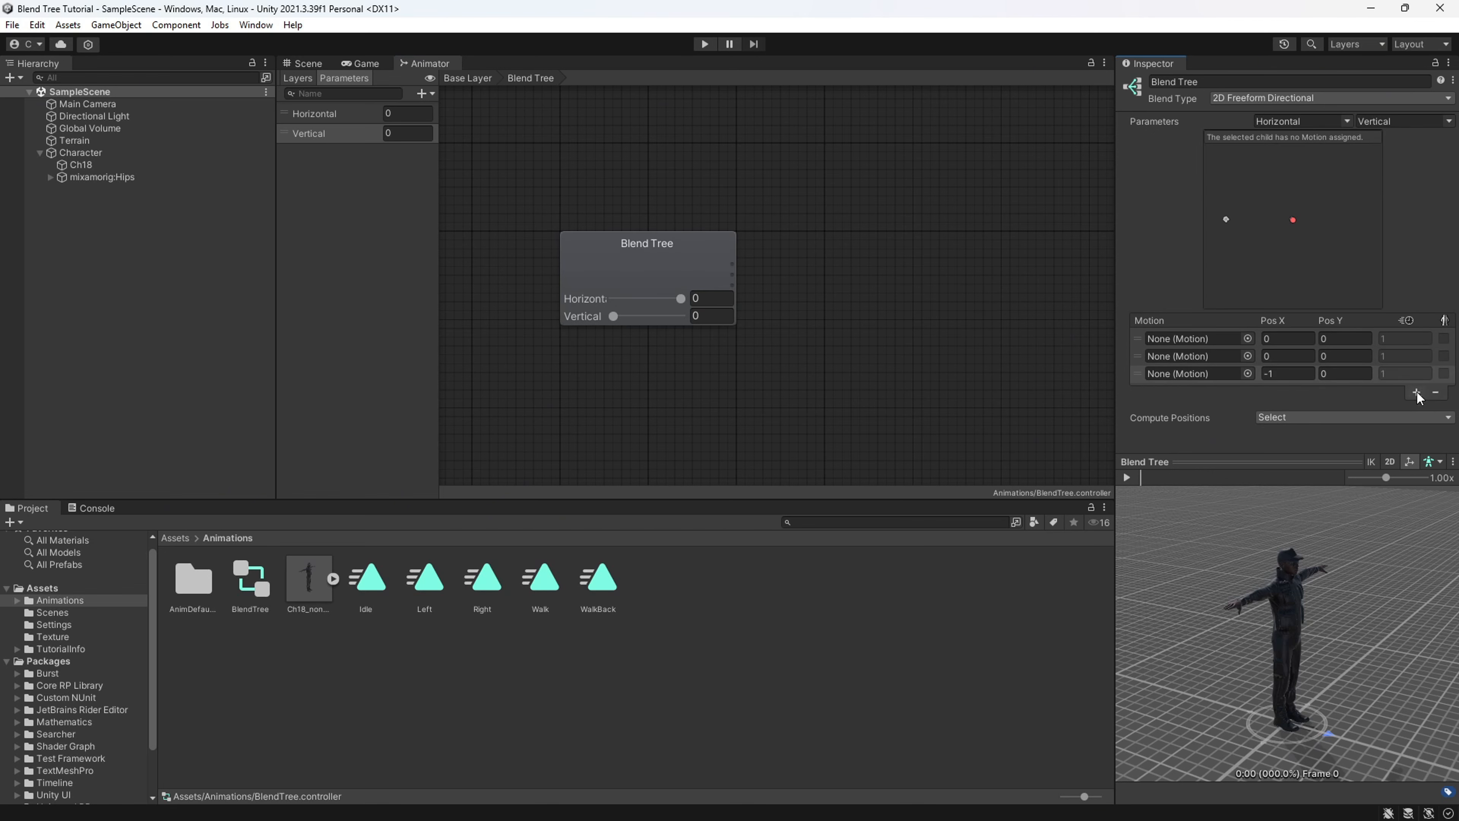
click(1417, 393)
click(1403, 409)
click(1402, 426)
scroll(1362, 349, down, 1)
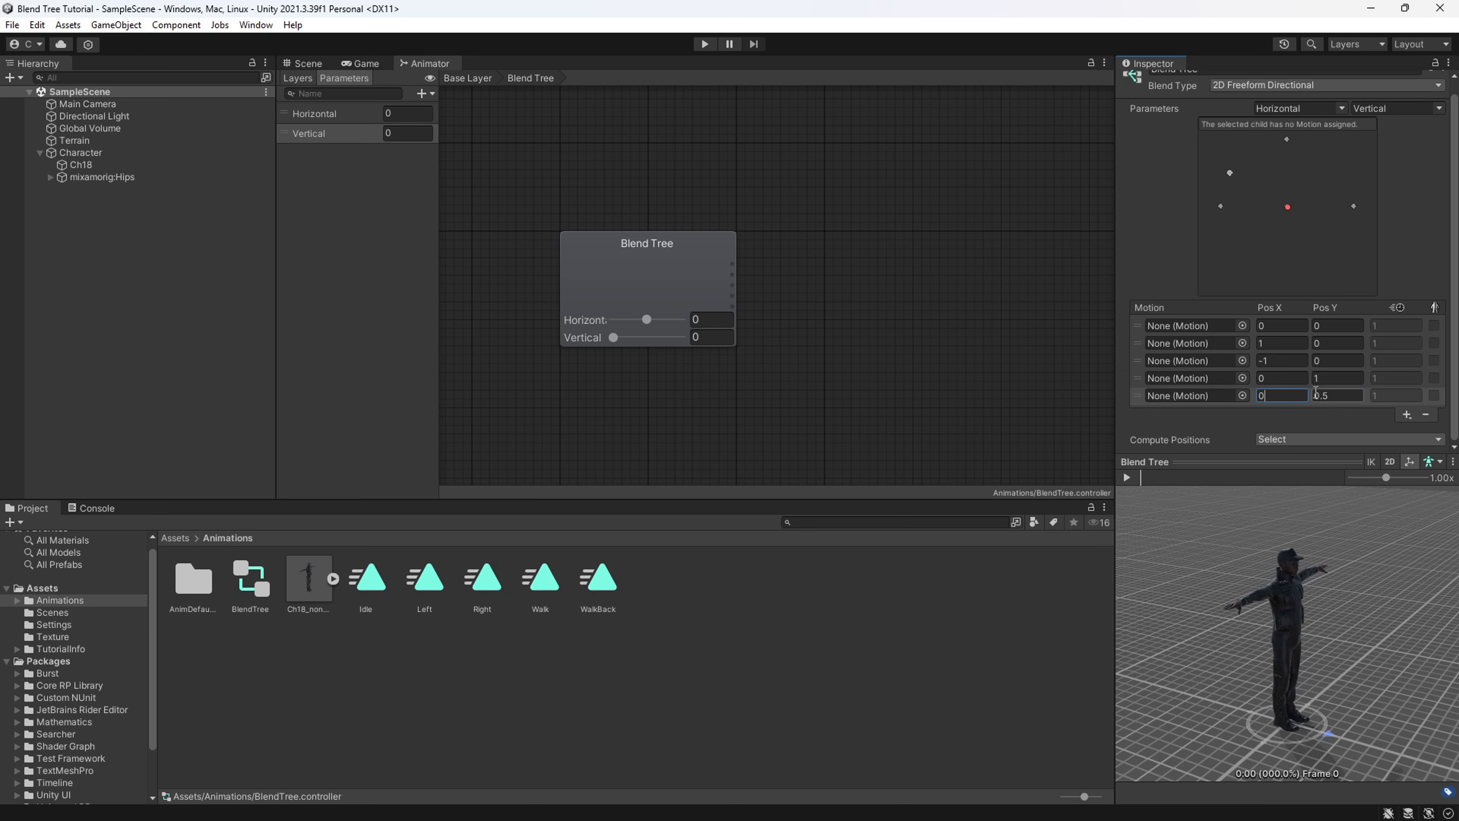
- Assign the Idle, Right, Left, Walk and WalkBack clips to the Blend Tree's five motion fields in that order
drag(367, 577, 1189, 360)
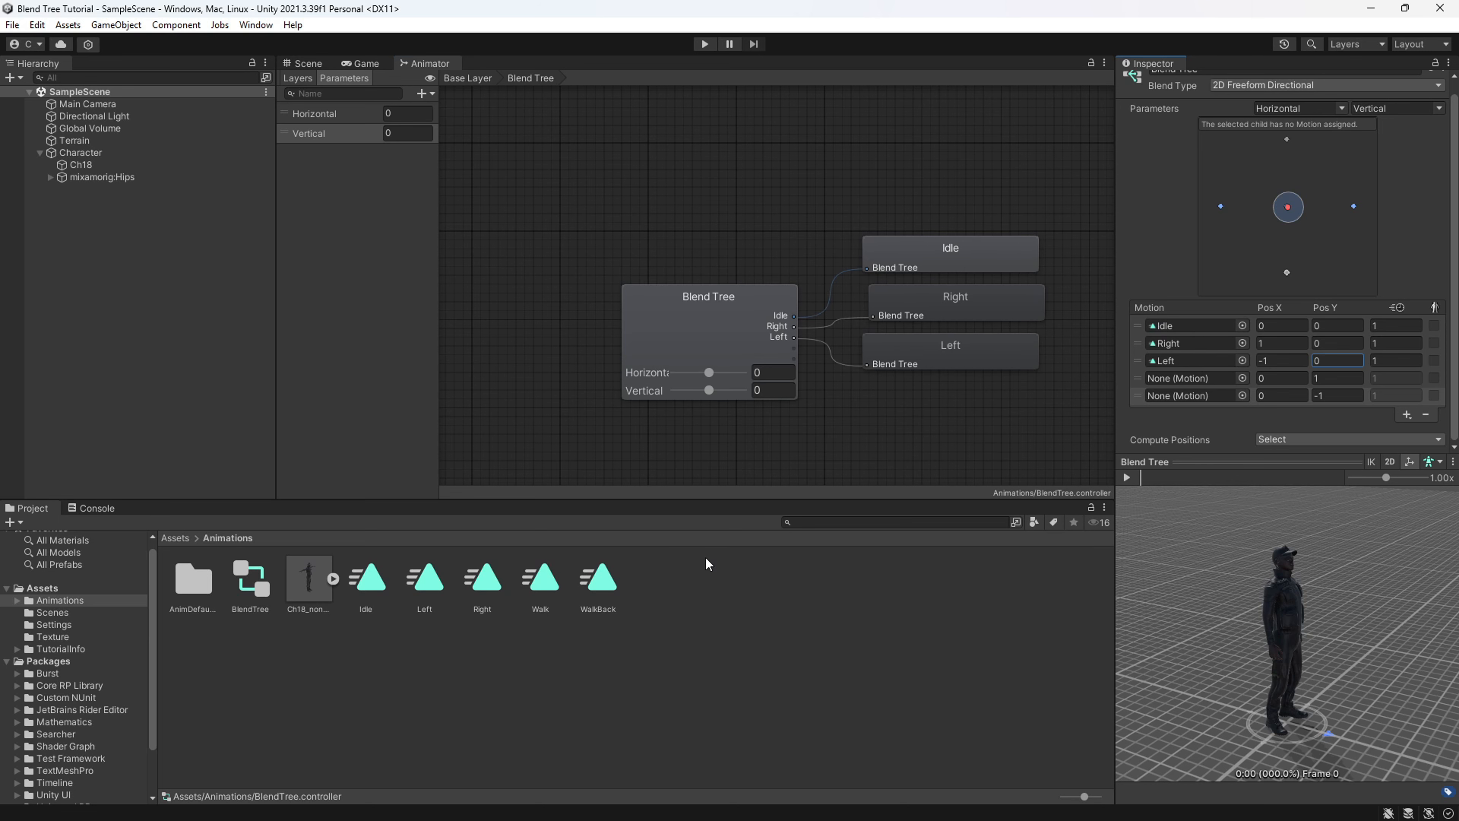
drag(692, 551, 1187, 378)
drag(1127, 465, 1186, 396)
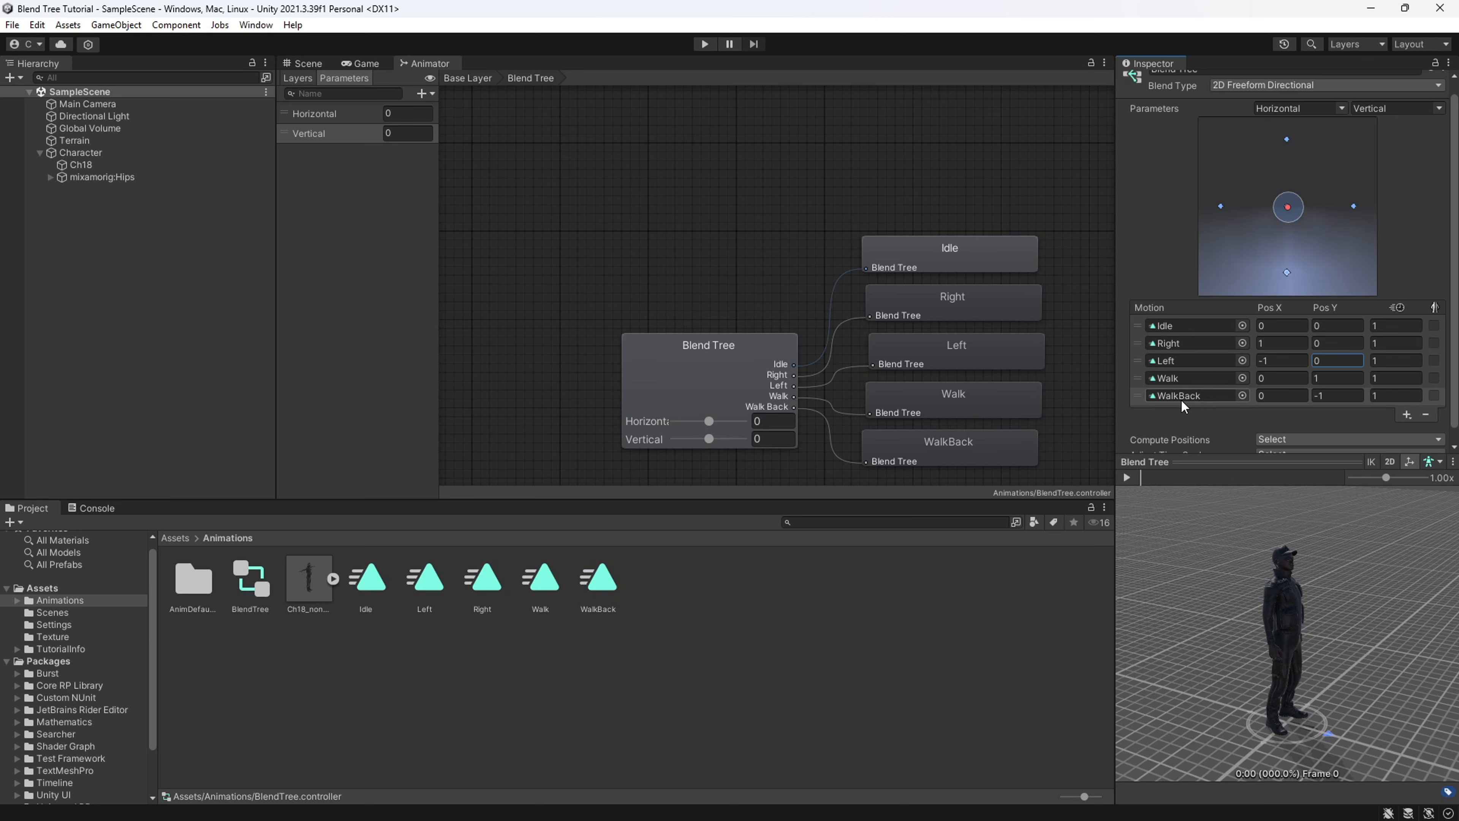
- Dock the Animator beside the Game view and test the blend tree in play mode by moving its blend point from Left towards Right
drag(418, 62, 1011, 230)
click(705, 45)
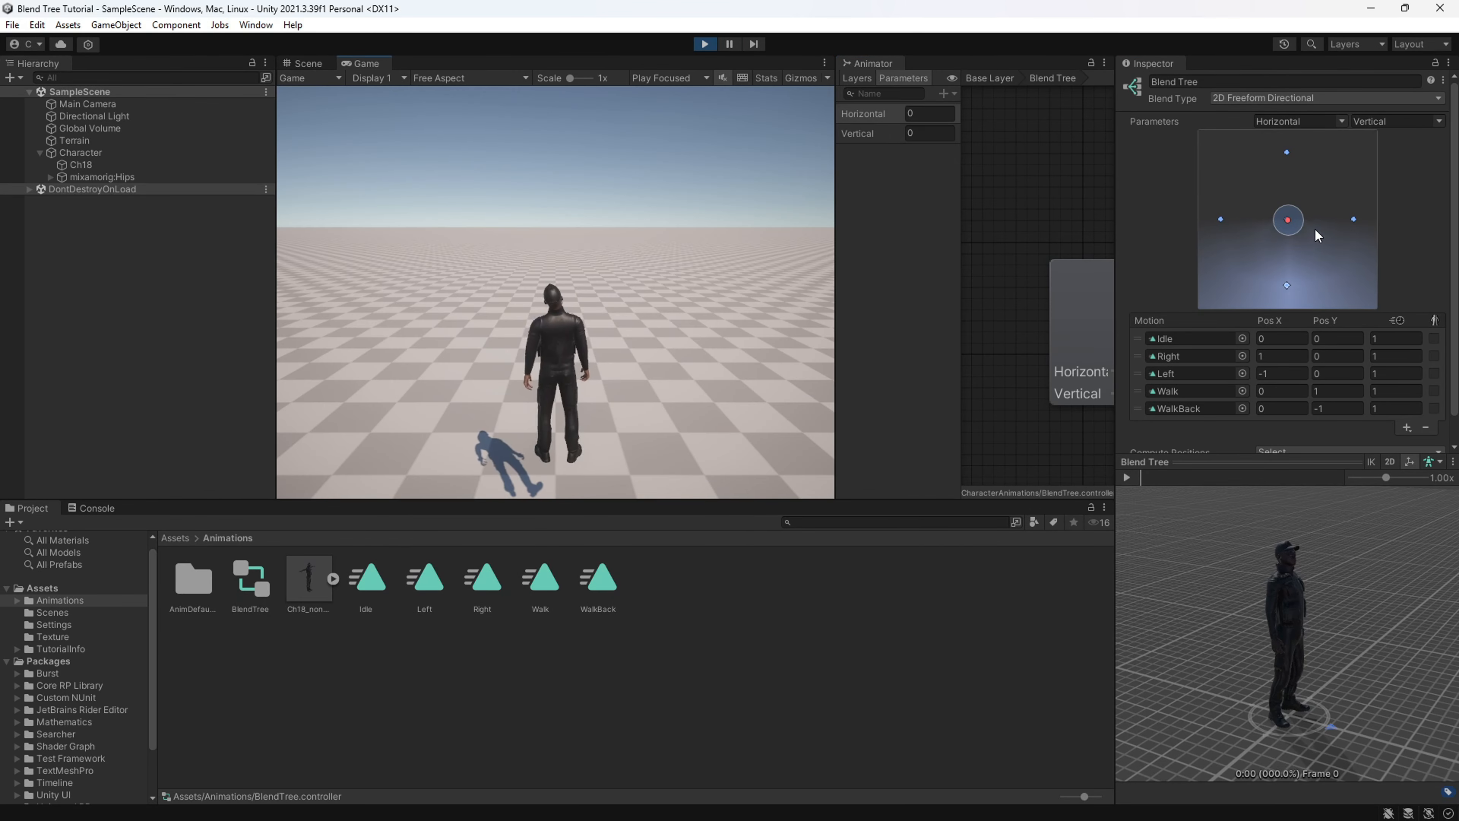
drag(1288, 221, 1222, 220)
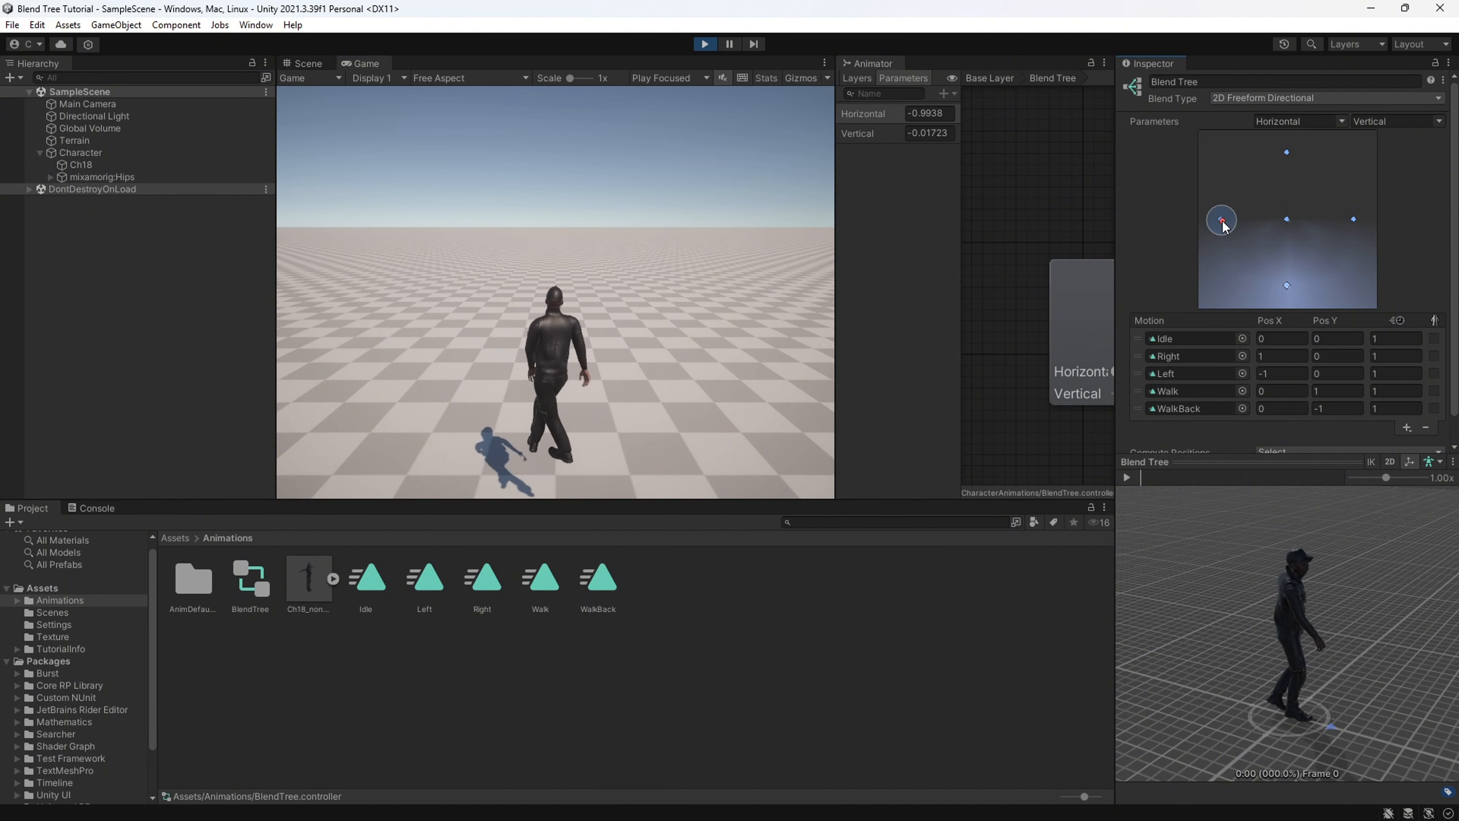
drag(1274, 465, 1274, 628)
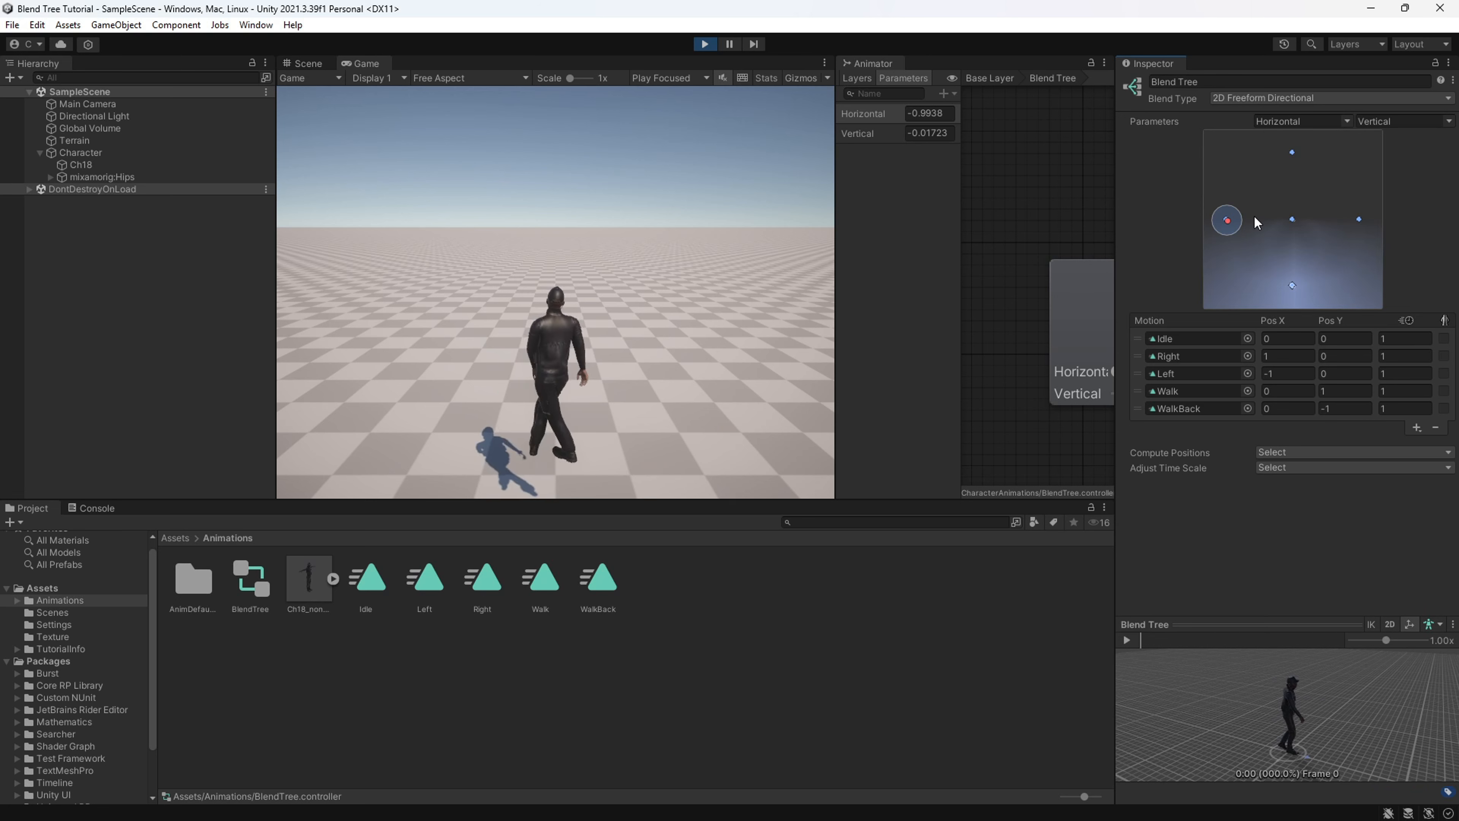
drag(1228, 221, 1339, 218)
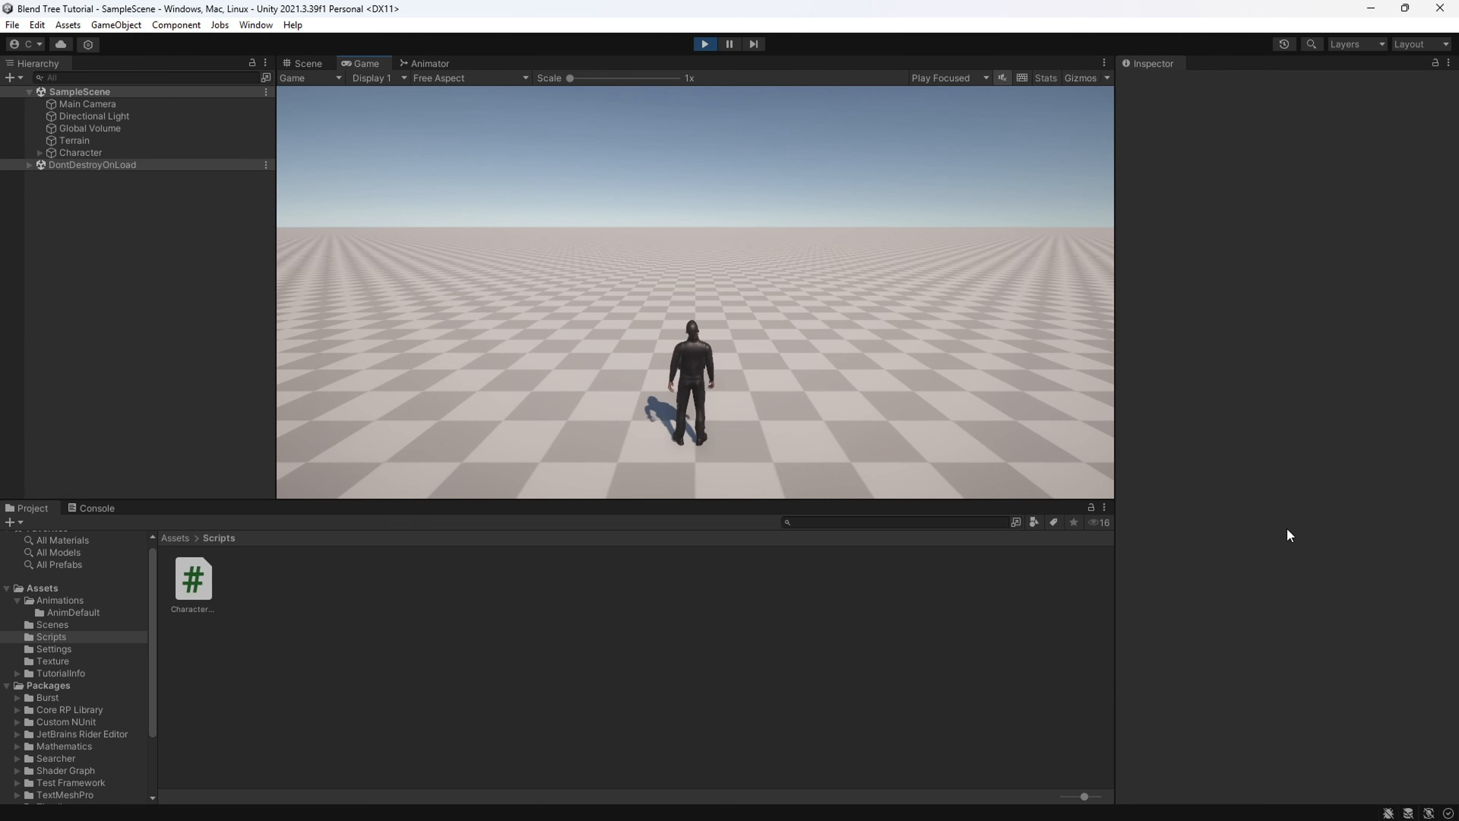
- Test the scripted character's left and right movement in play mode
key(a)
key(d)
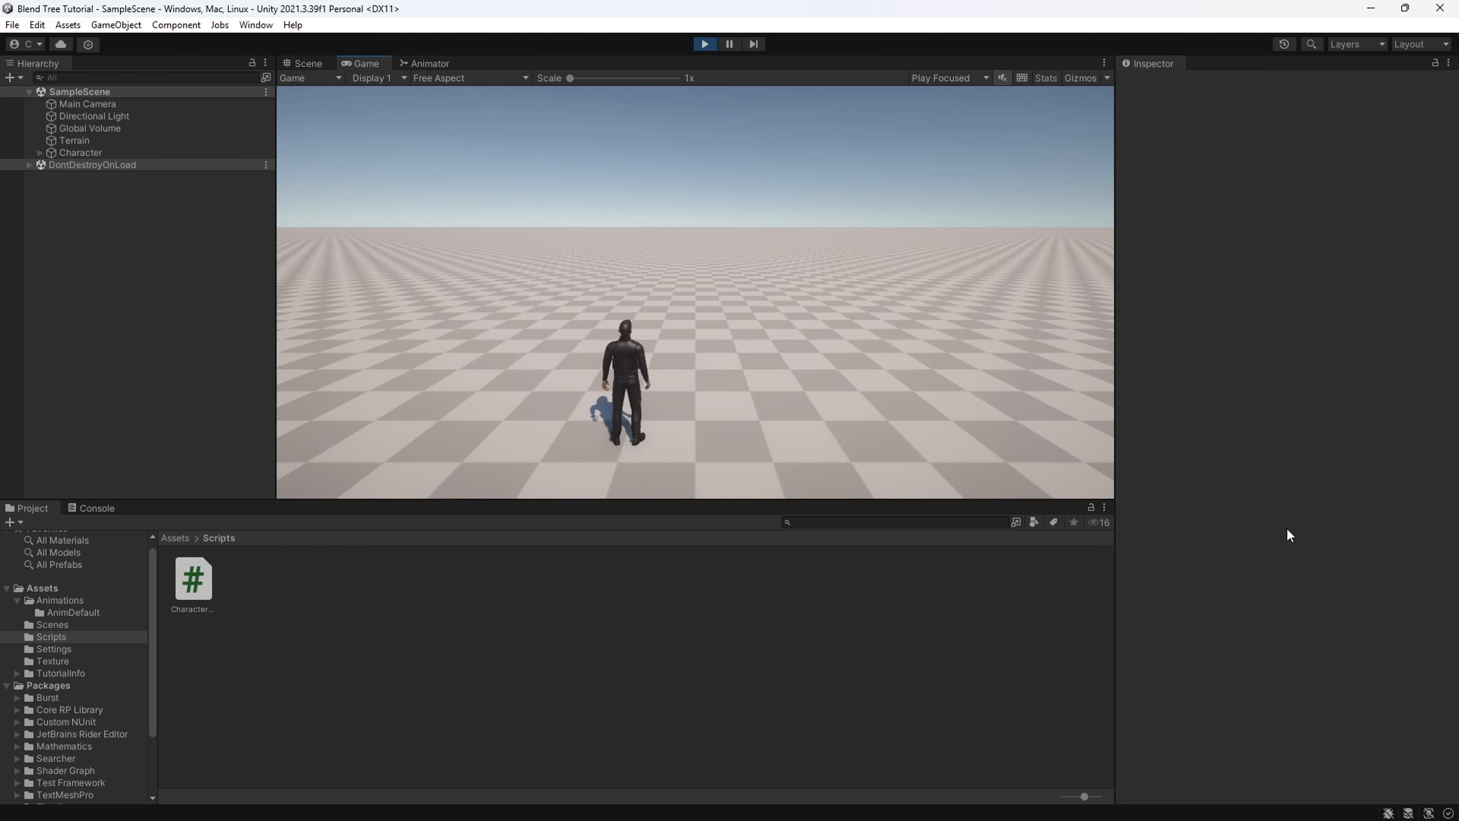
- Test the character's forward, backward and sideways movement, and exit play mode
key(w)
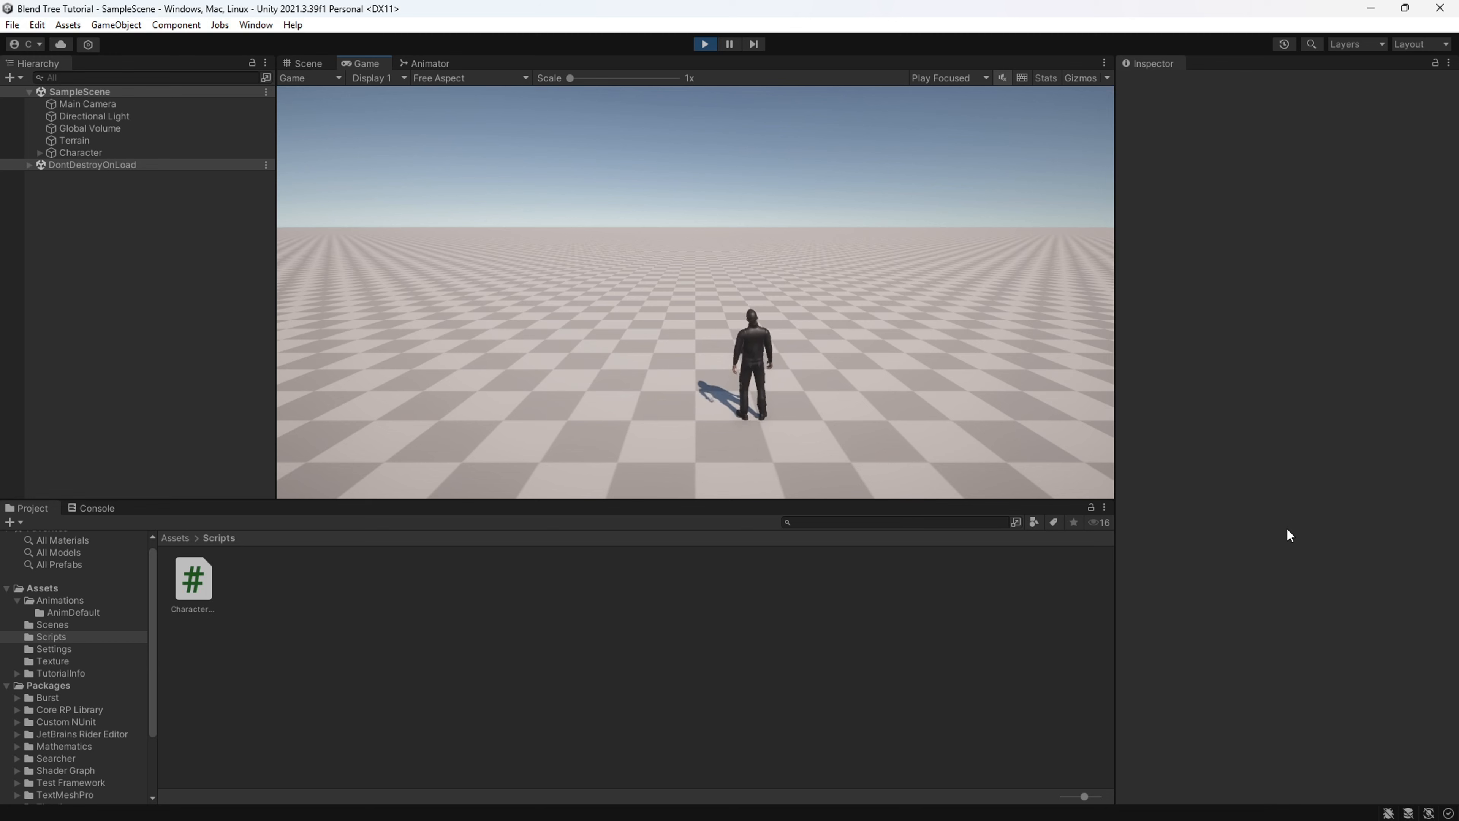
key(s)
key(a)
key(w)
key(d)
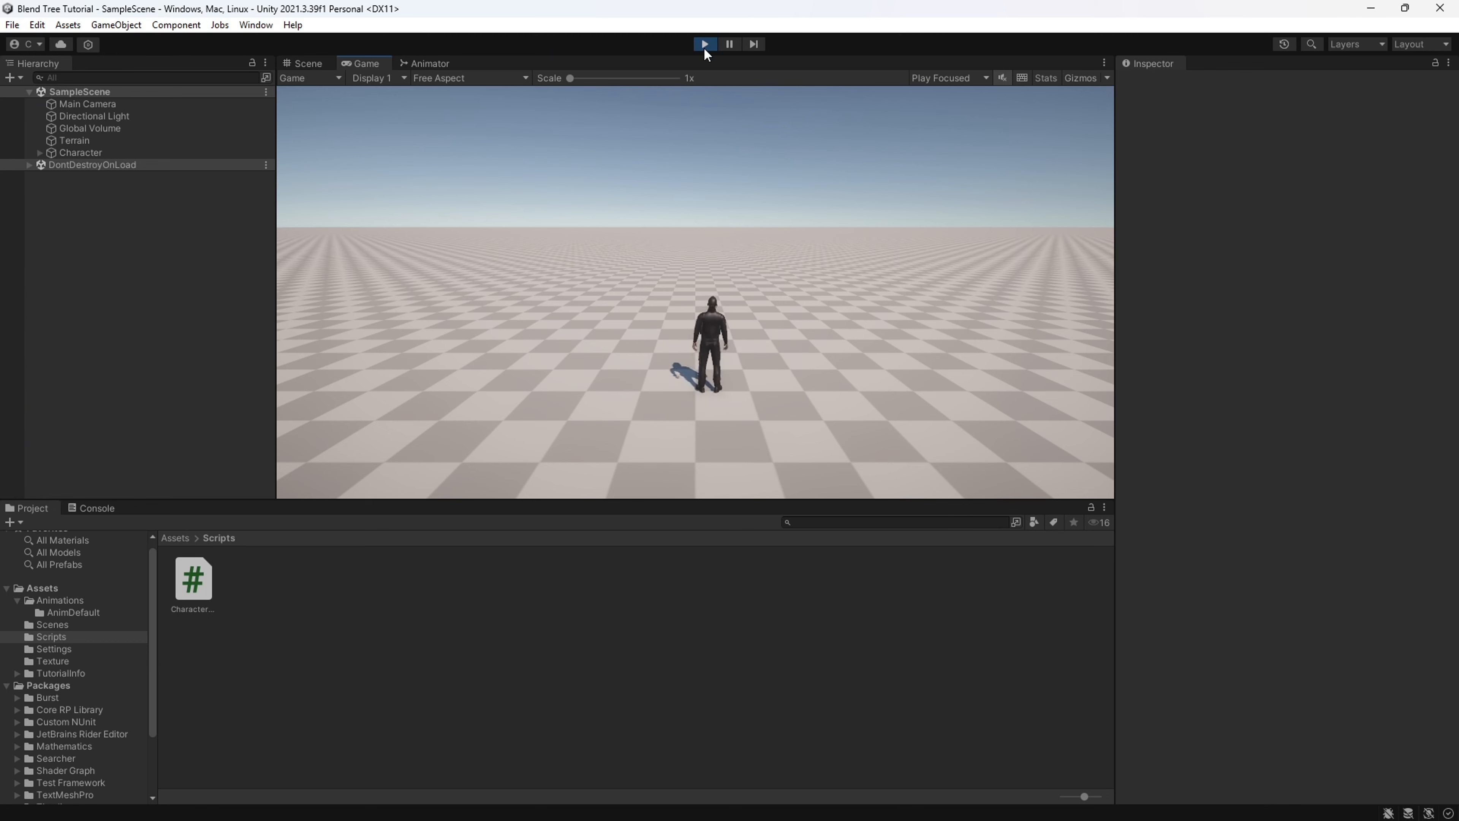
click(704, 44)
- In the CharacterController script, declare a private Animator field named animator and assign it with GetComponent<Animator>() in a Start method
double_click(193, 579)
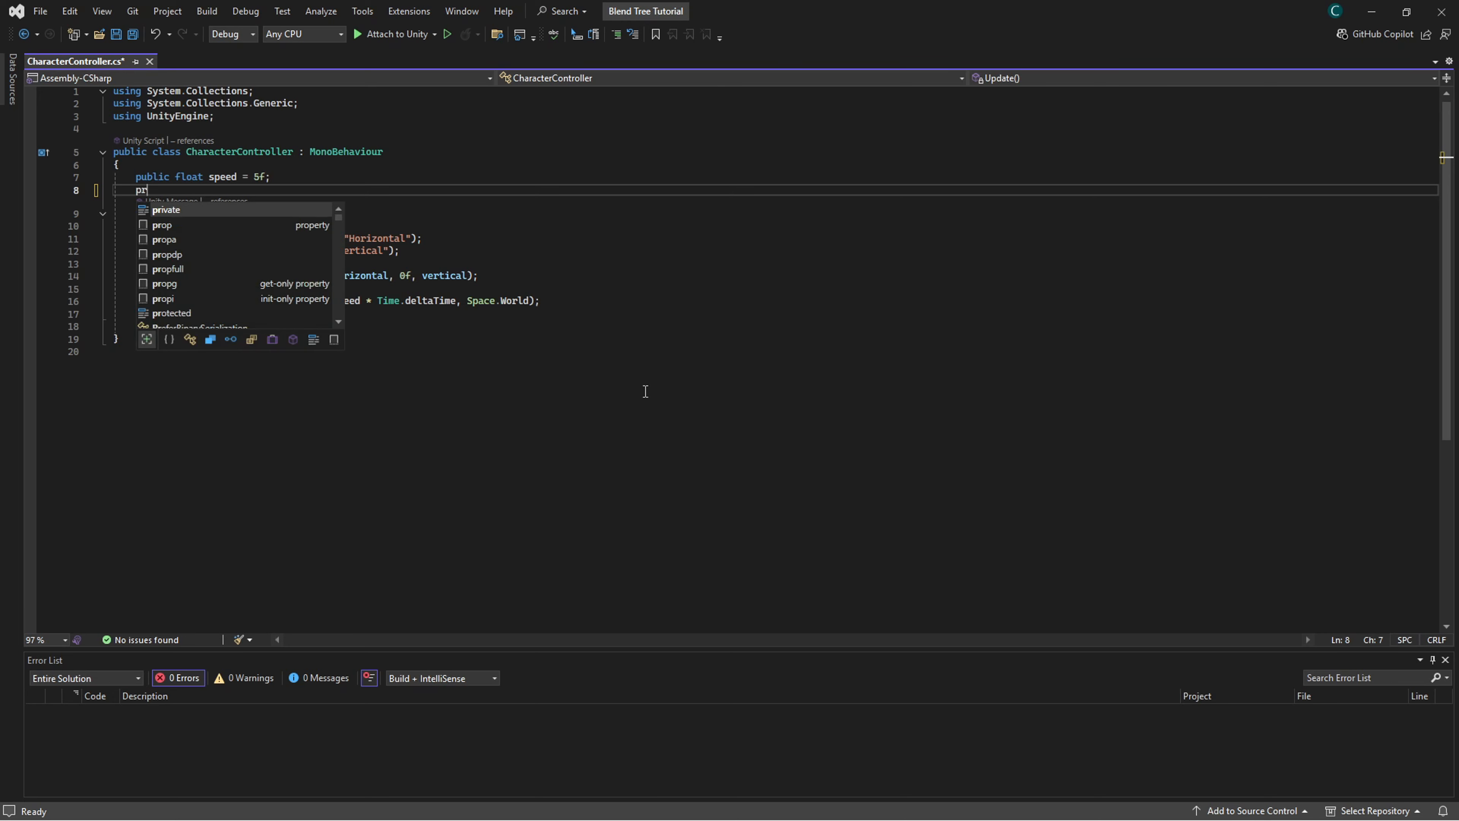
text(ivate Animator)
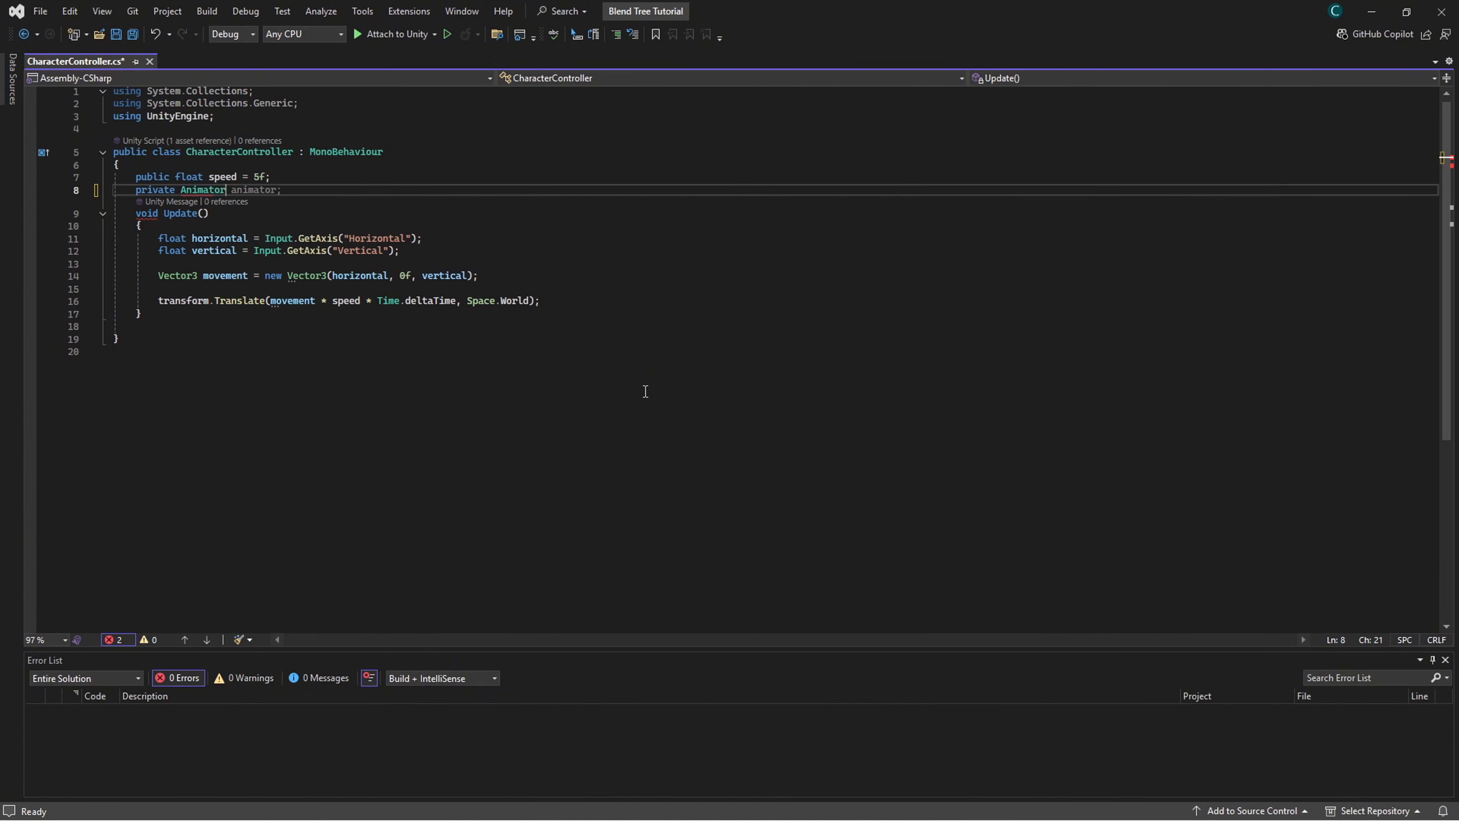
key(Return)
key(Return)
text(void Start)
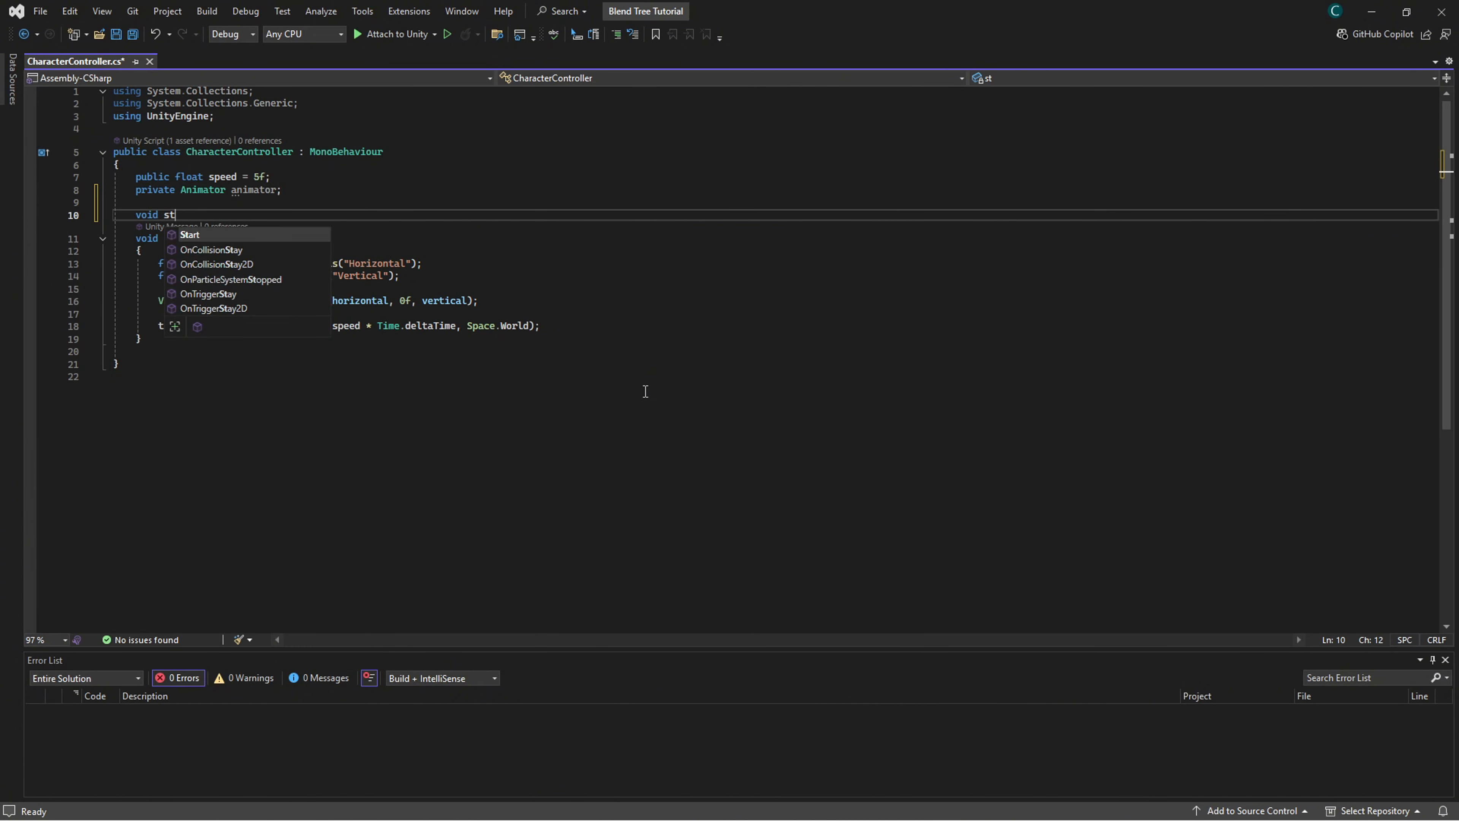
key(Tab)
text(animator = GetComponent<Animator>();)
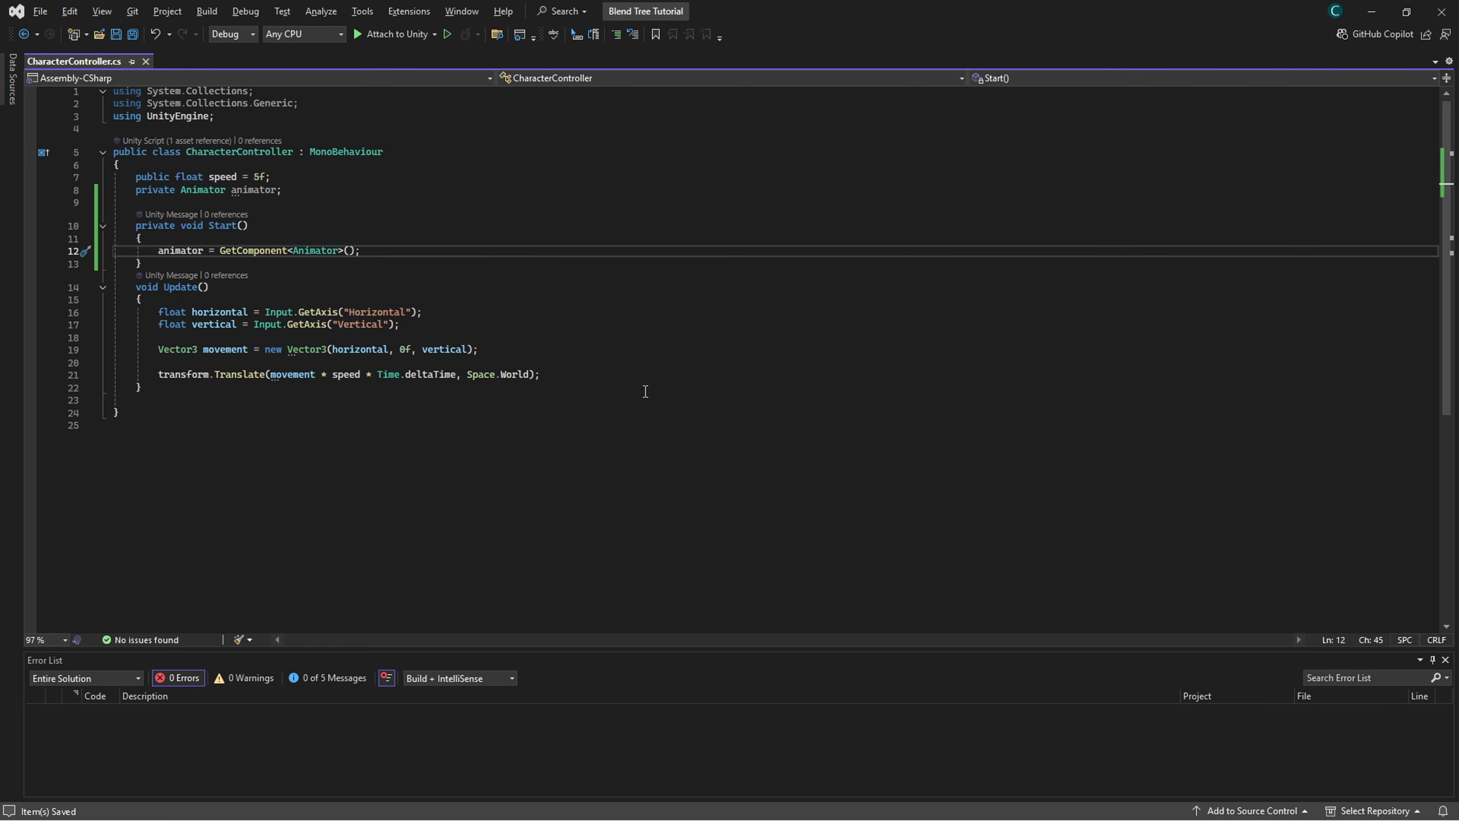
- In Update, below the input axis lines, set the animator's "Horizontal" float parameter to the horizontal variable
click(635, 338)
key(Return)
key(Return)
key(Up)
text(animator.setf)
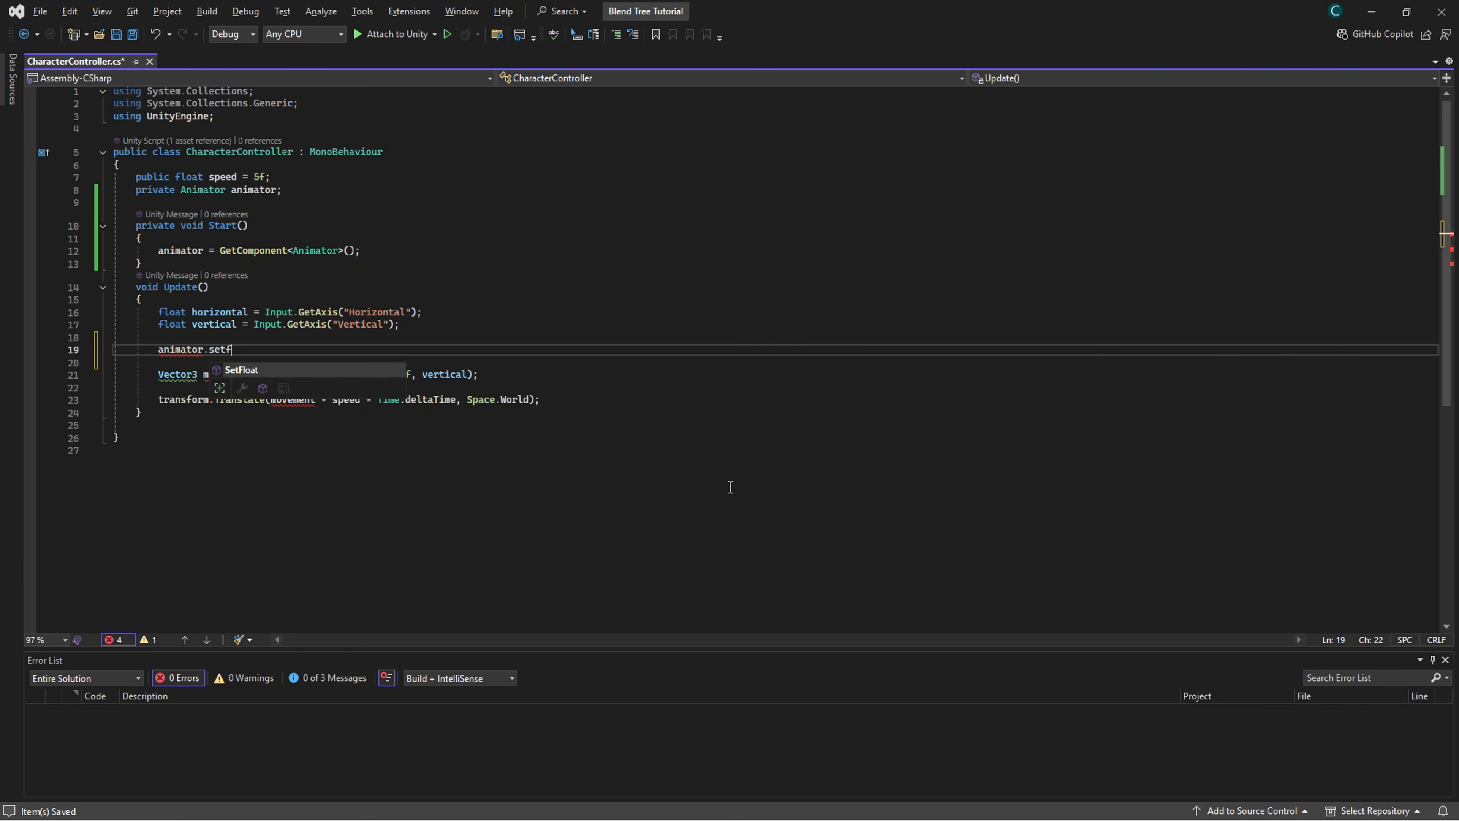
text((")
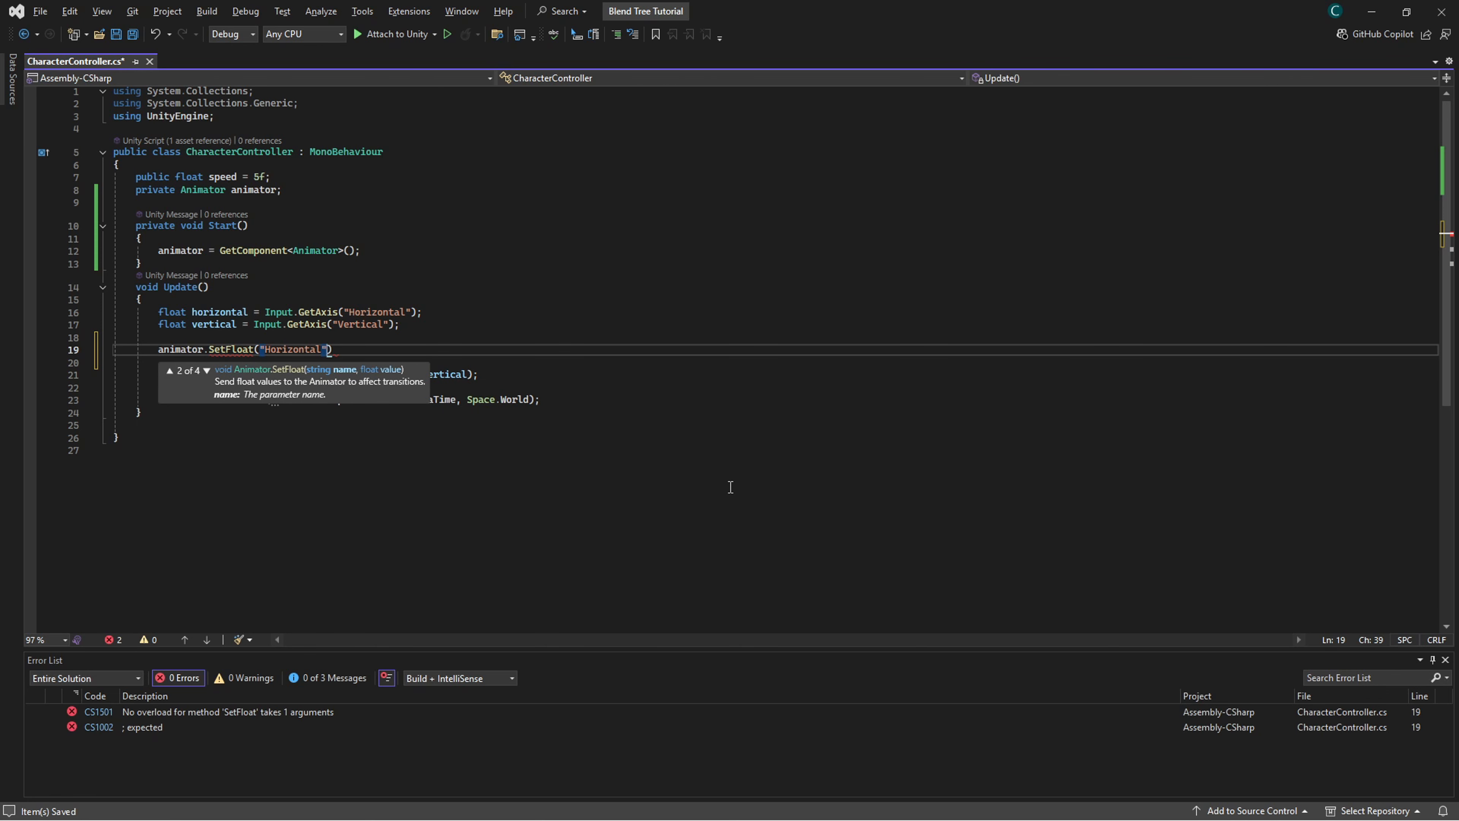
text(Horizontal", horizontal);)
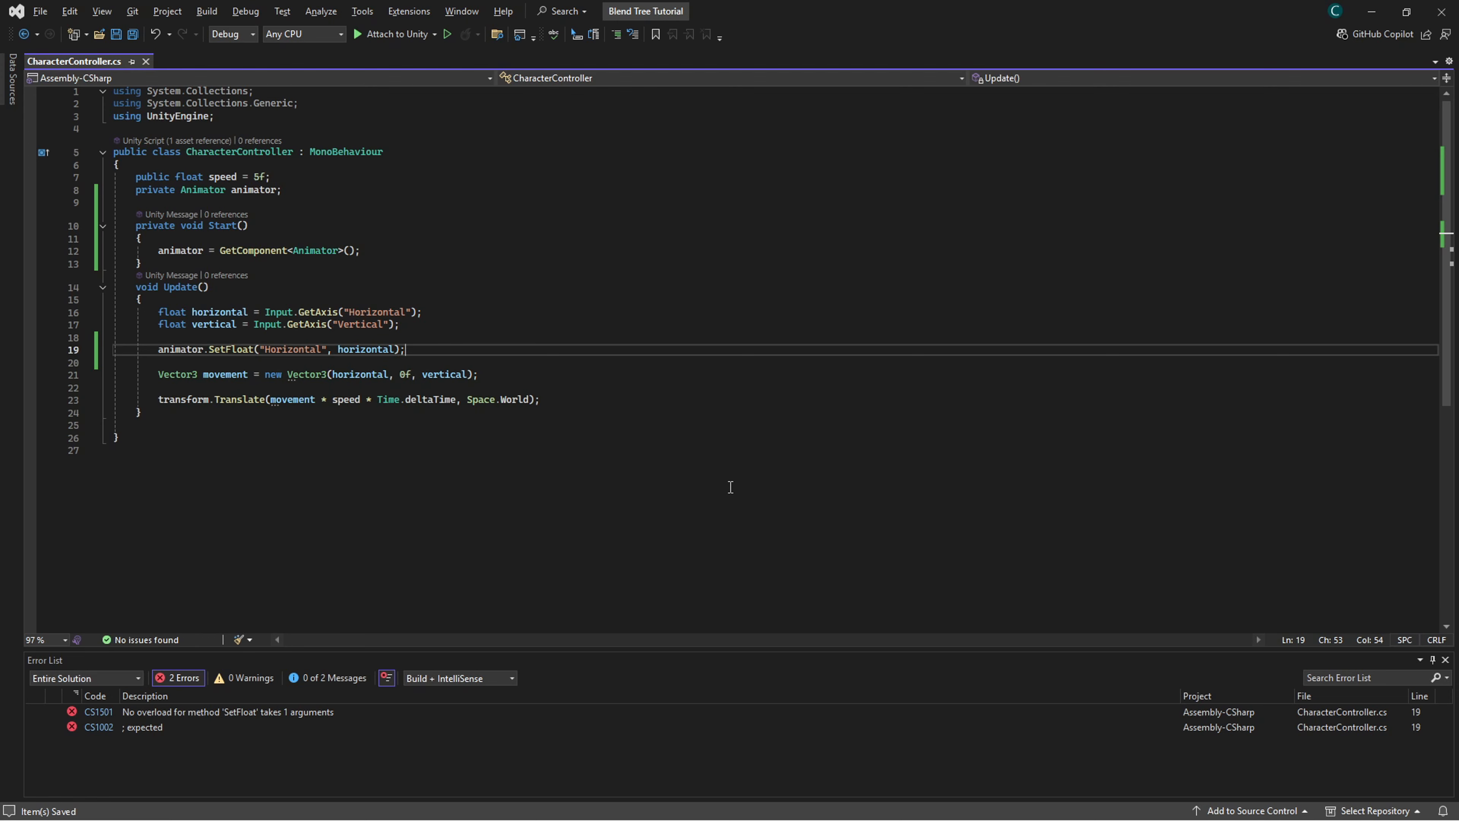
- Add an animator.SetFloat call passing the vertical variable to the "Vertical" parameter, and save the script
key(Return)
text(animator.SetFloat()
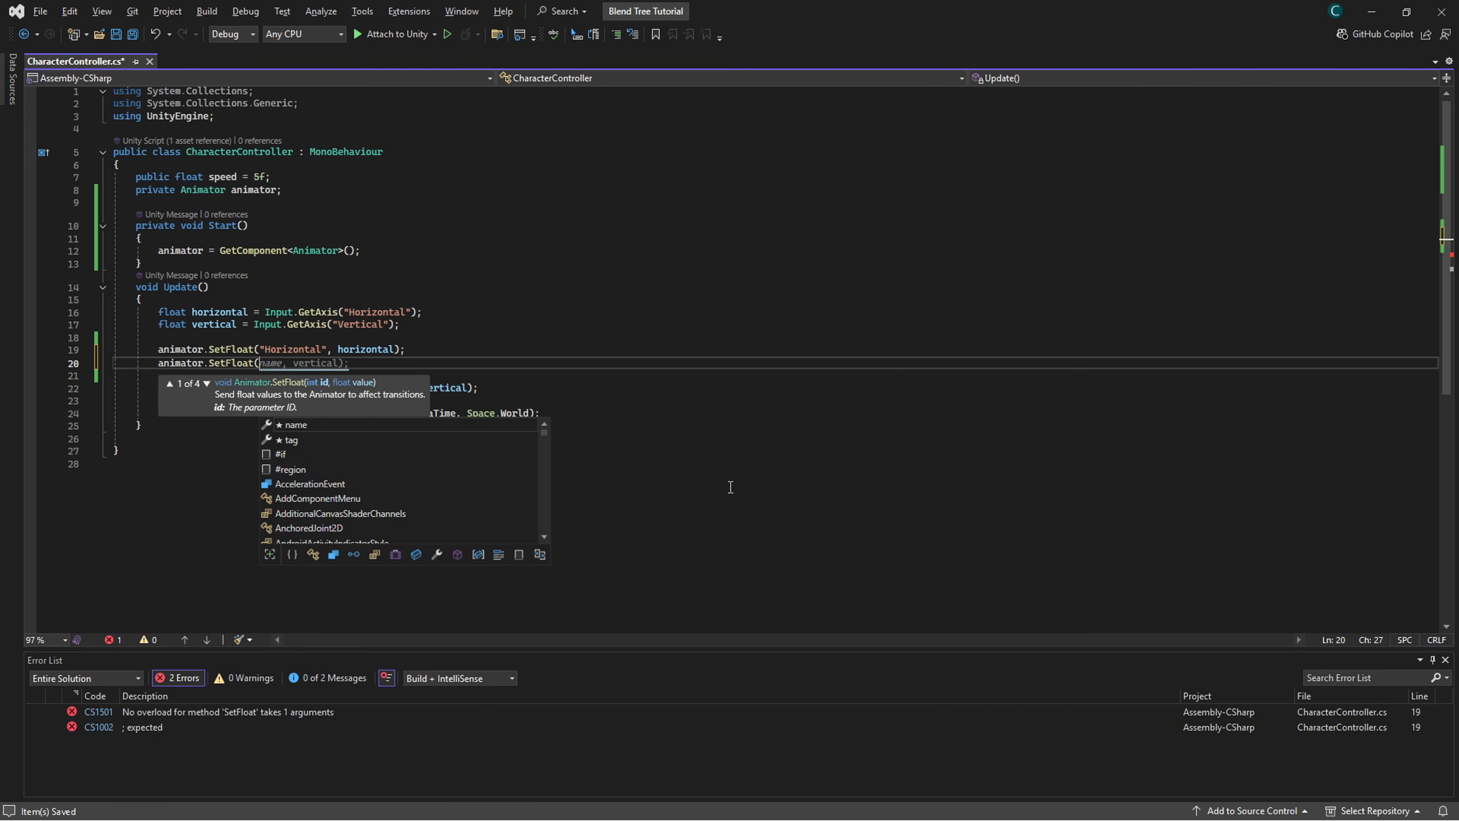
text(")
text(",vertical);)
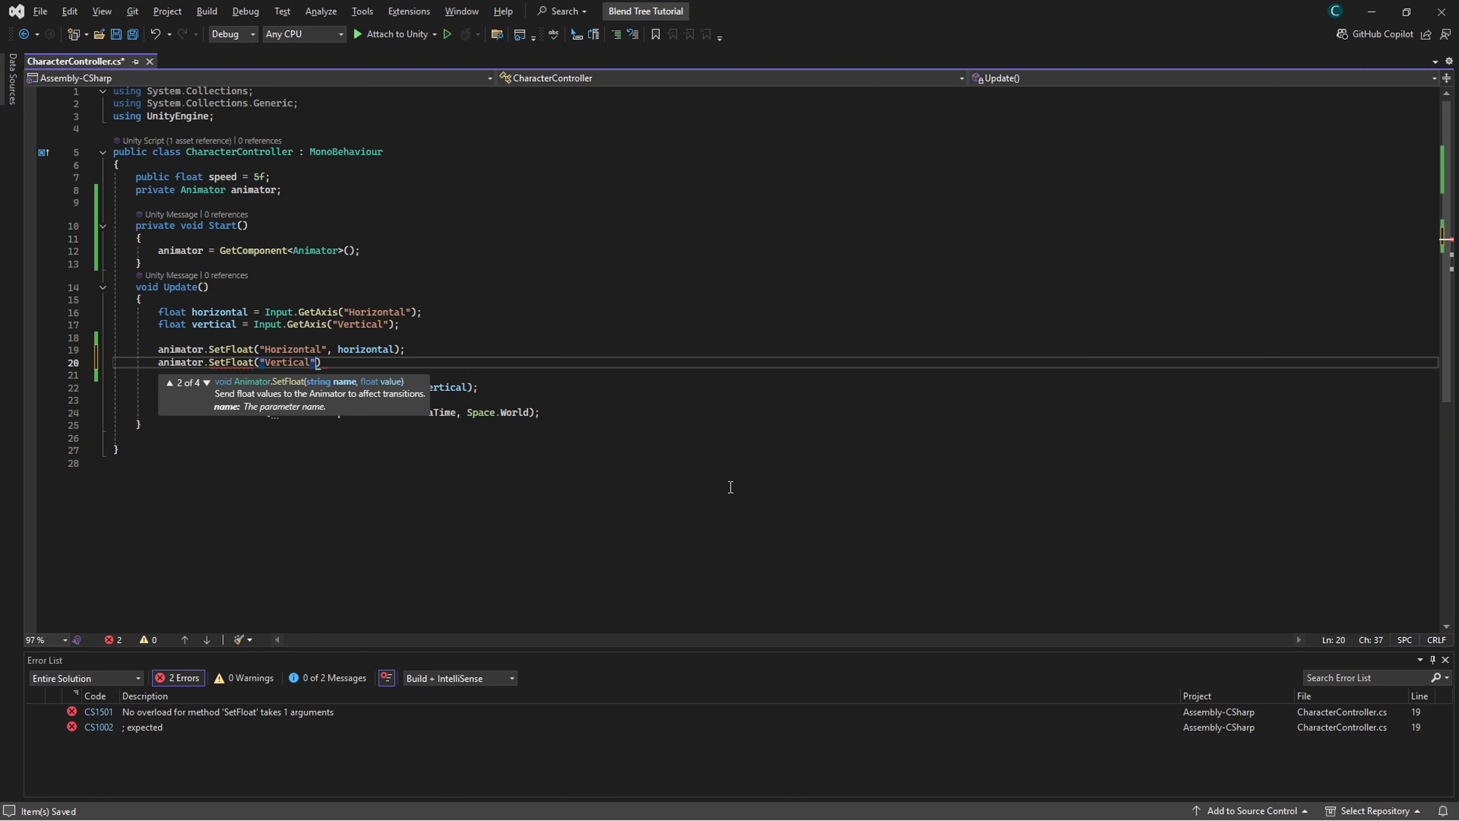
key(ctrl+s)
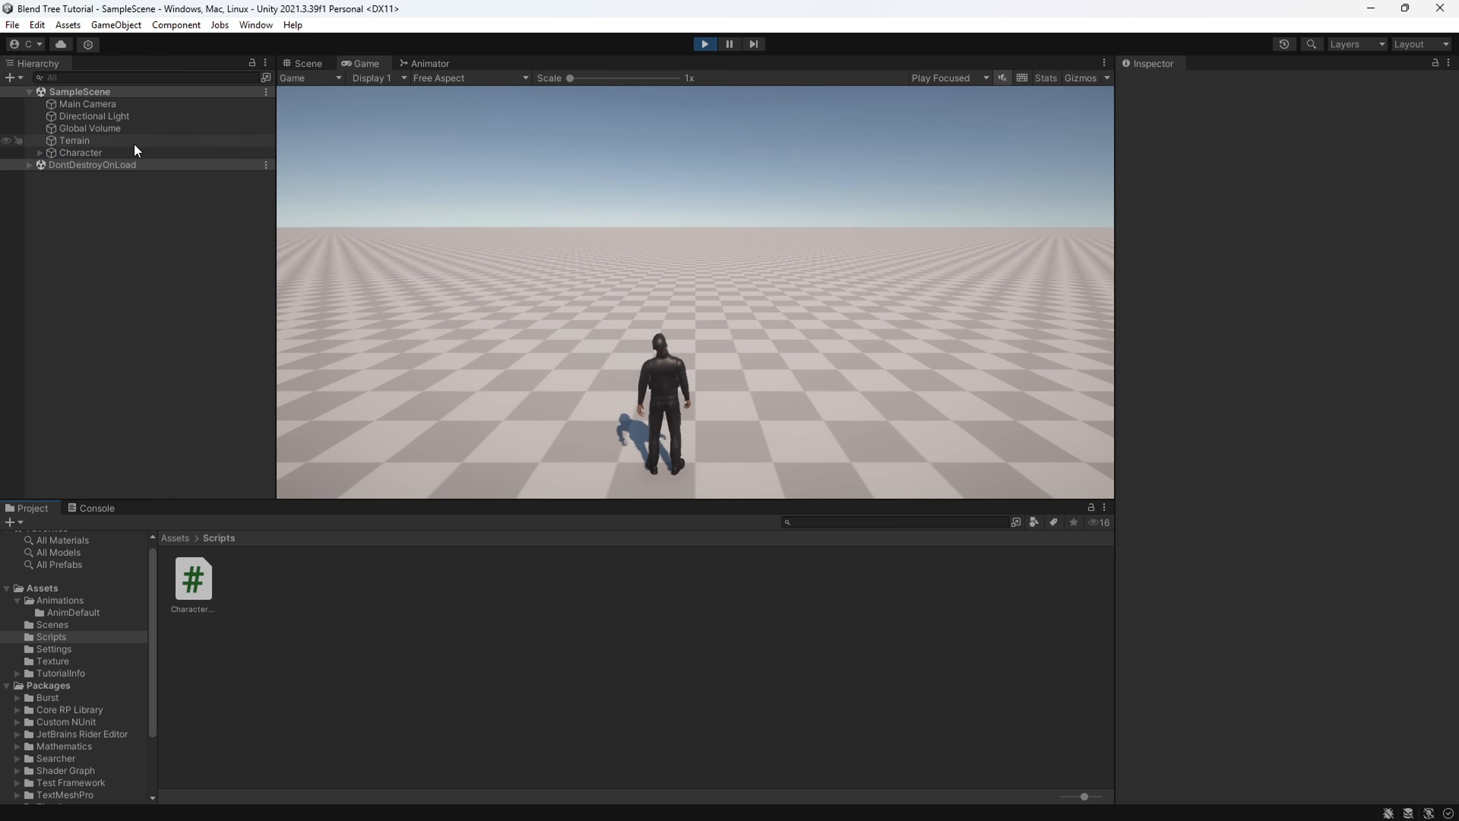
- Select the Character in play mode and test its animated movement to the left and forward
click(134, 149)
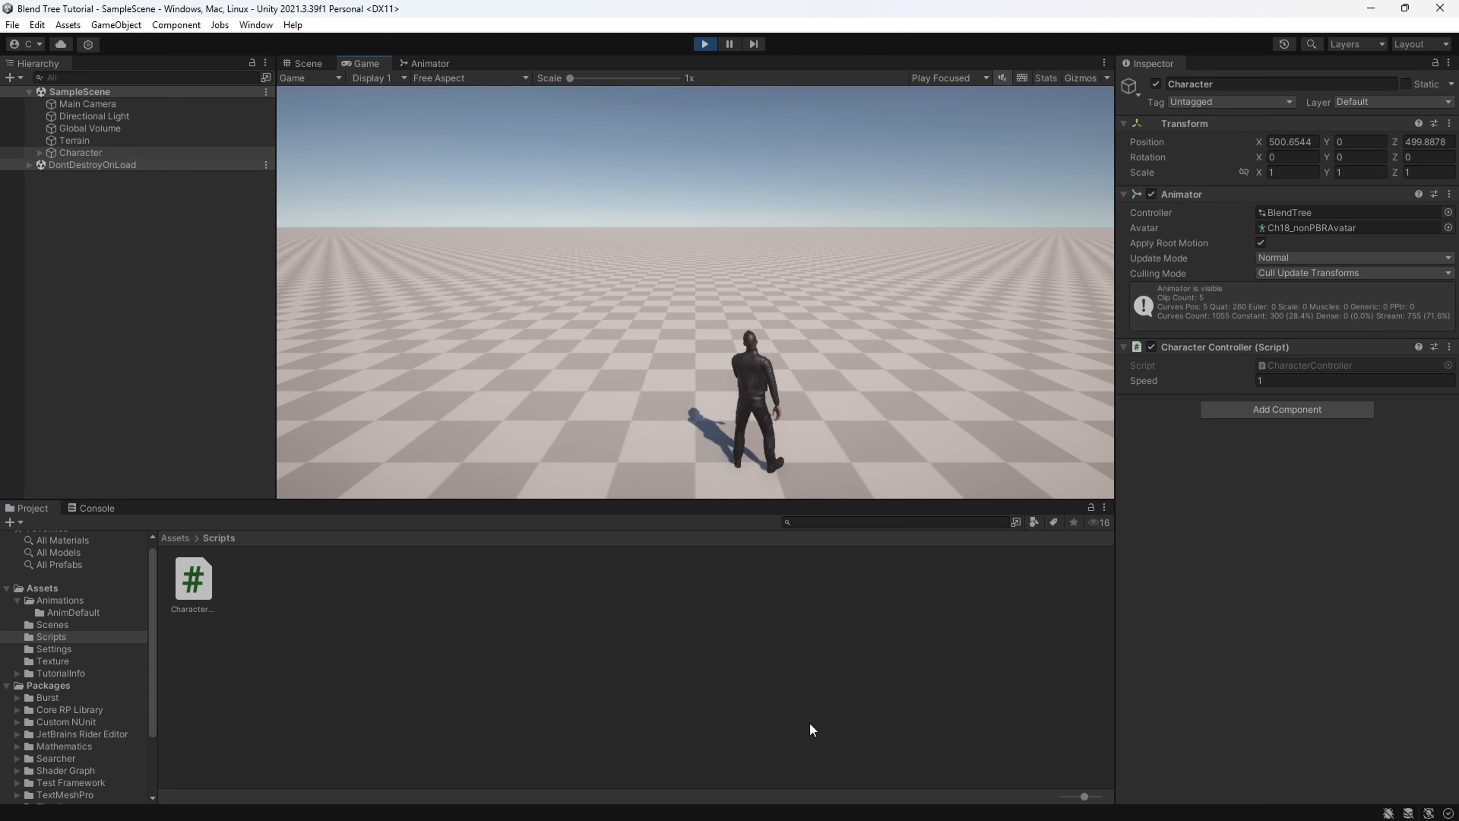
key(a)
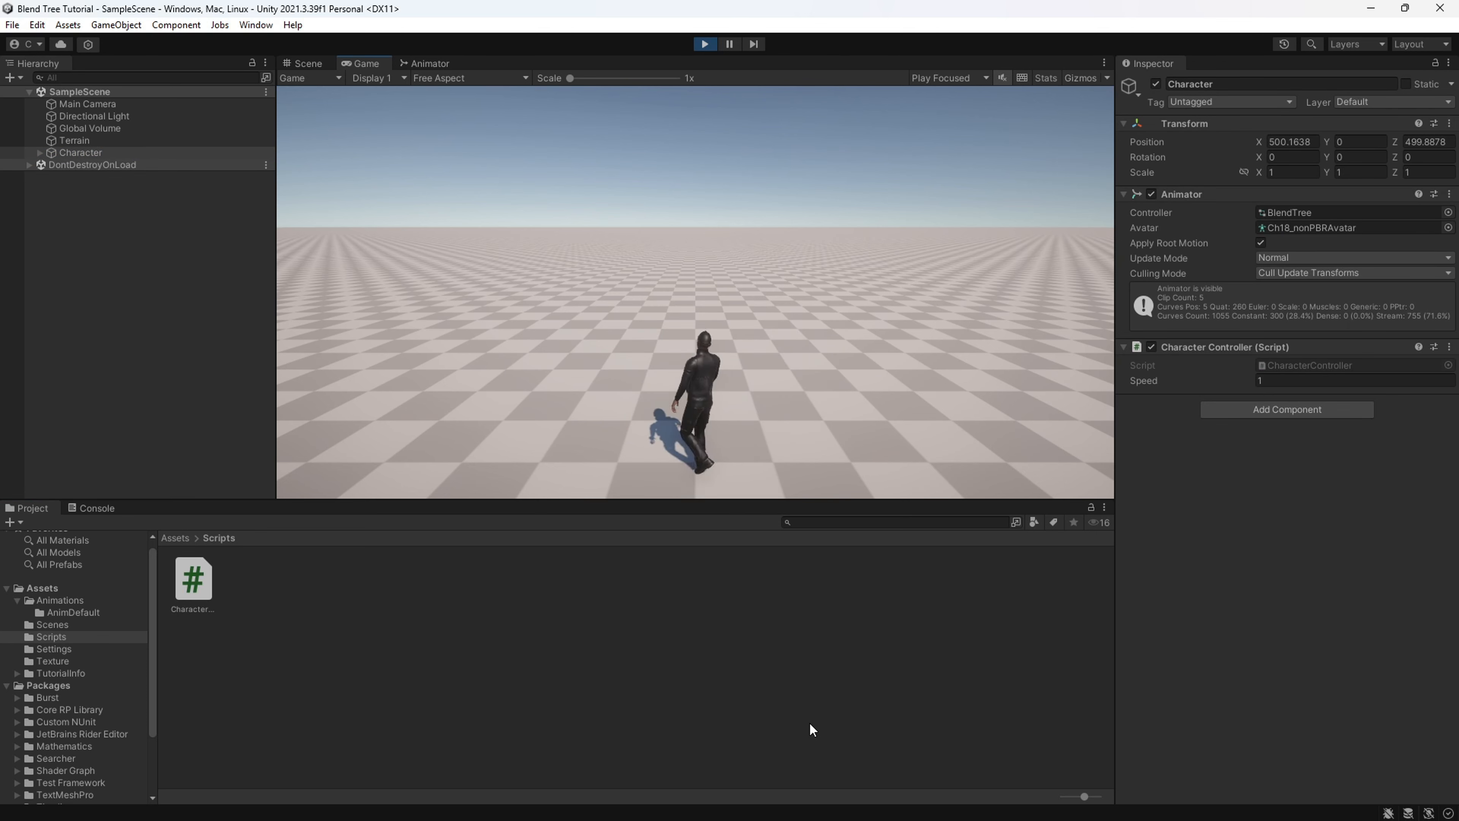
key(w)
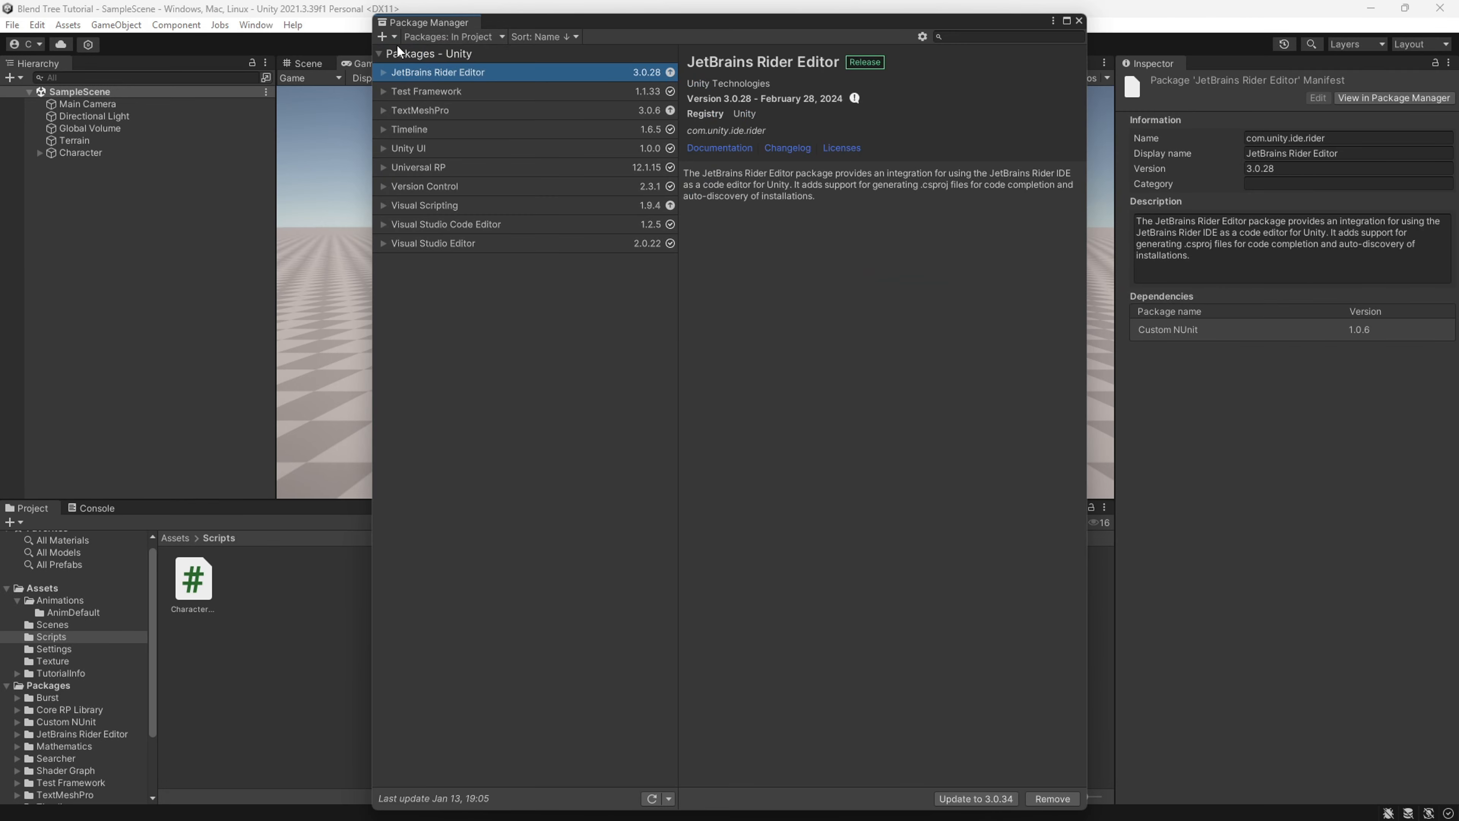
- Find the Cinemachine package in the Unity Registry, install it and close the Package Manager
click(436, 36)
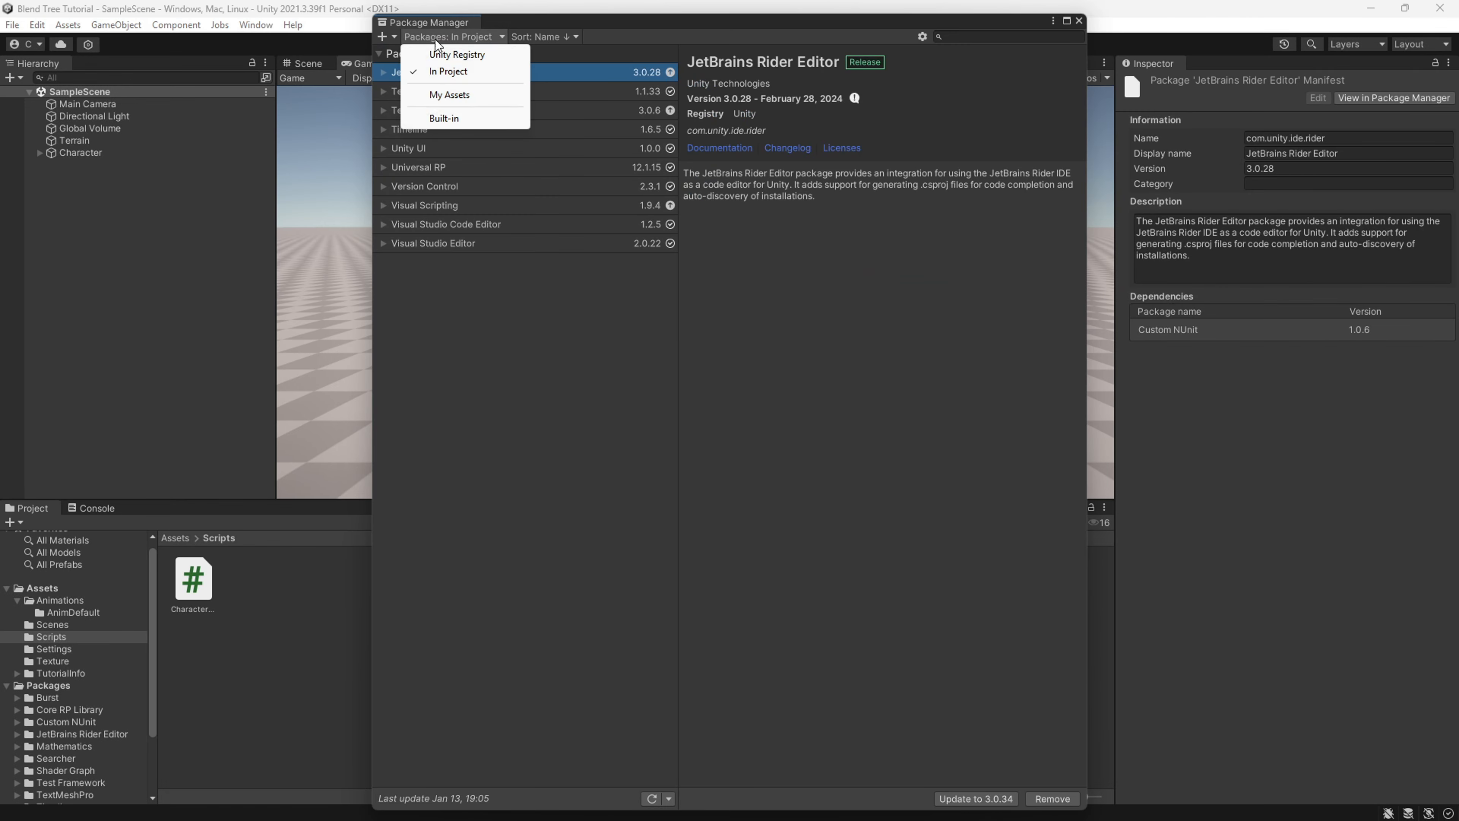
click(422, 53)
click(958, 37)
text(Cine)
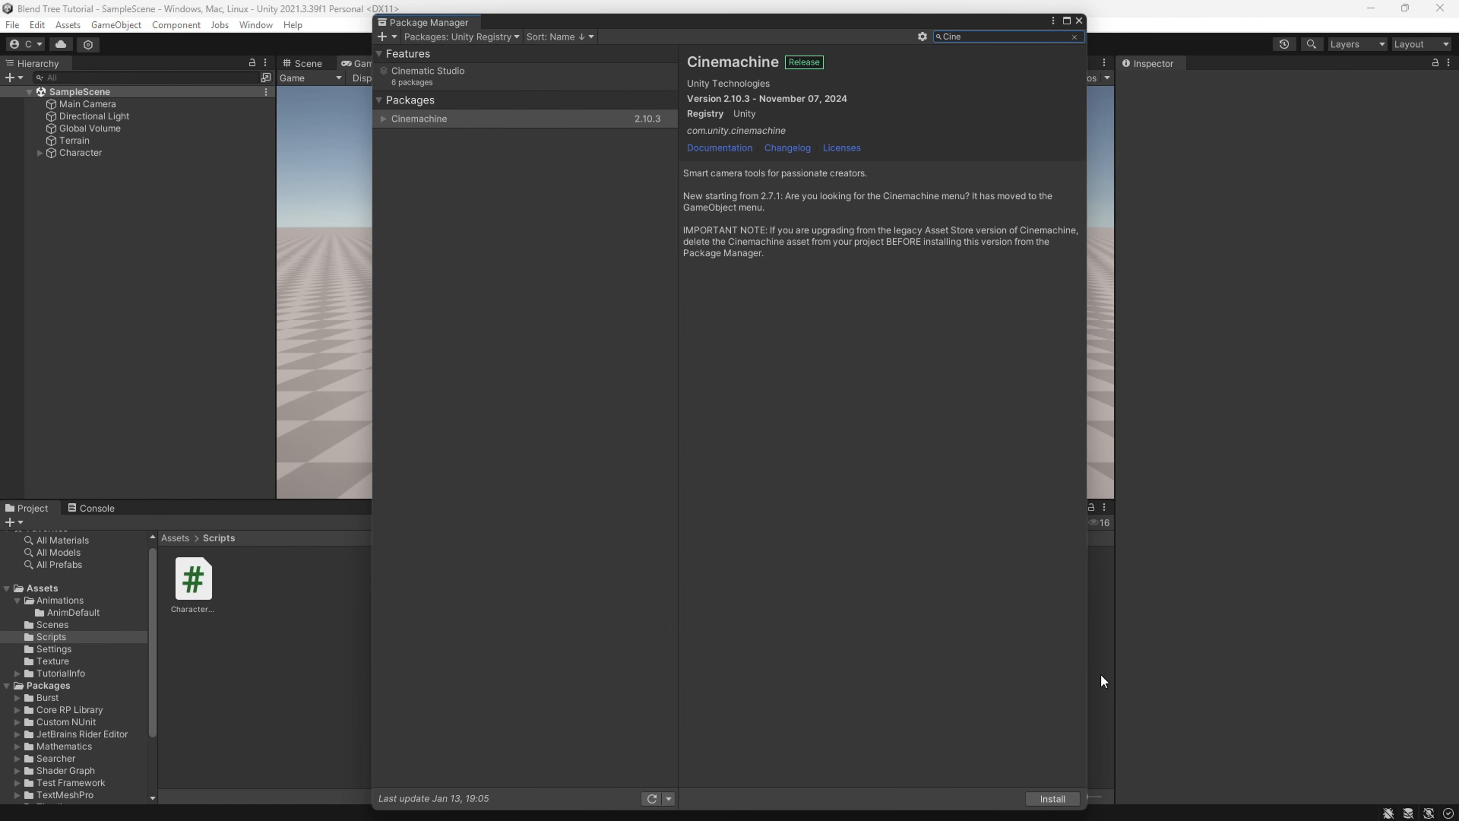
click(1053, 800)
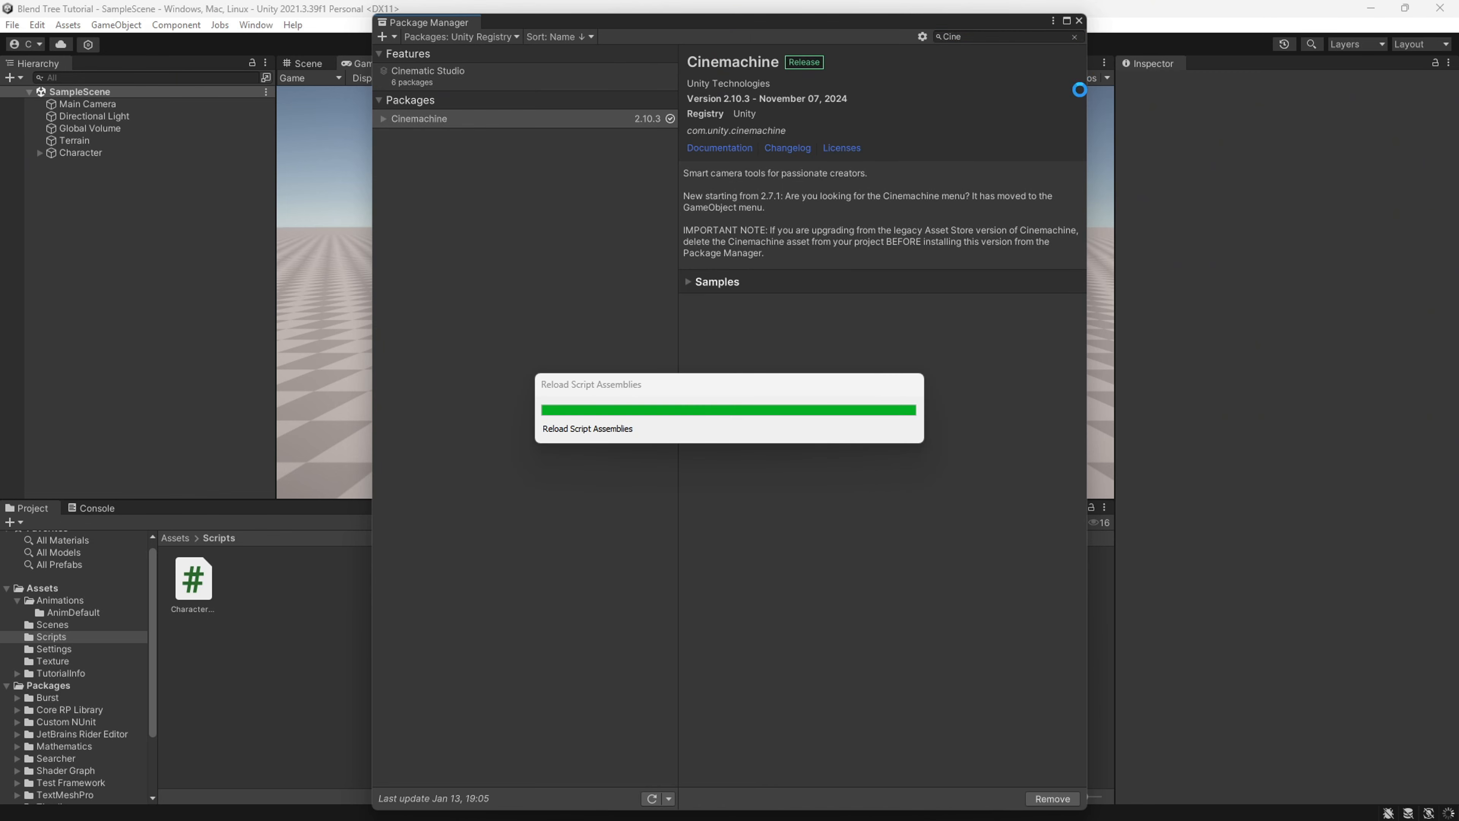
click(1078, 22)
- Add a Cinemachine Virtual Camera to the scene
right_click(130, 229)
mouse_move(277, 588)
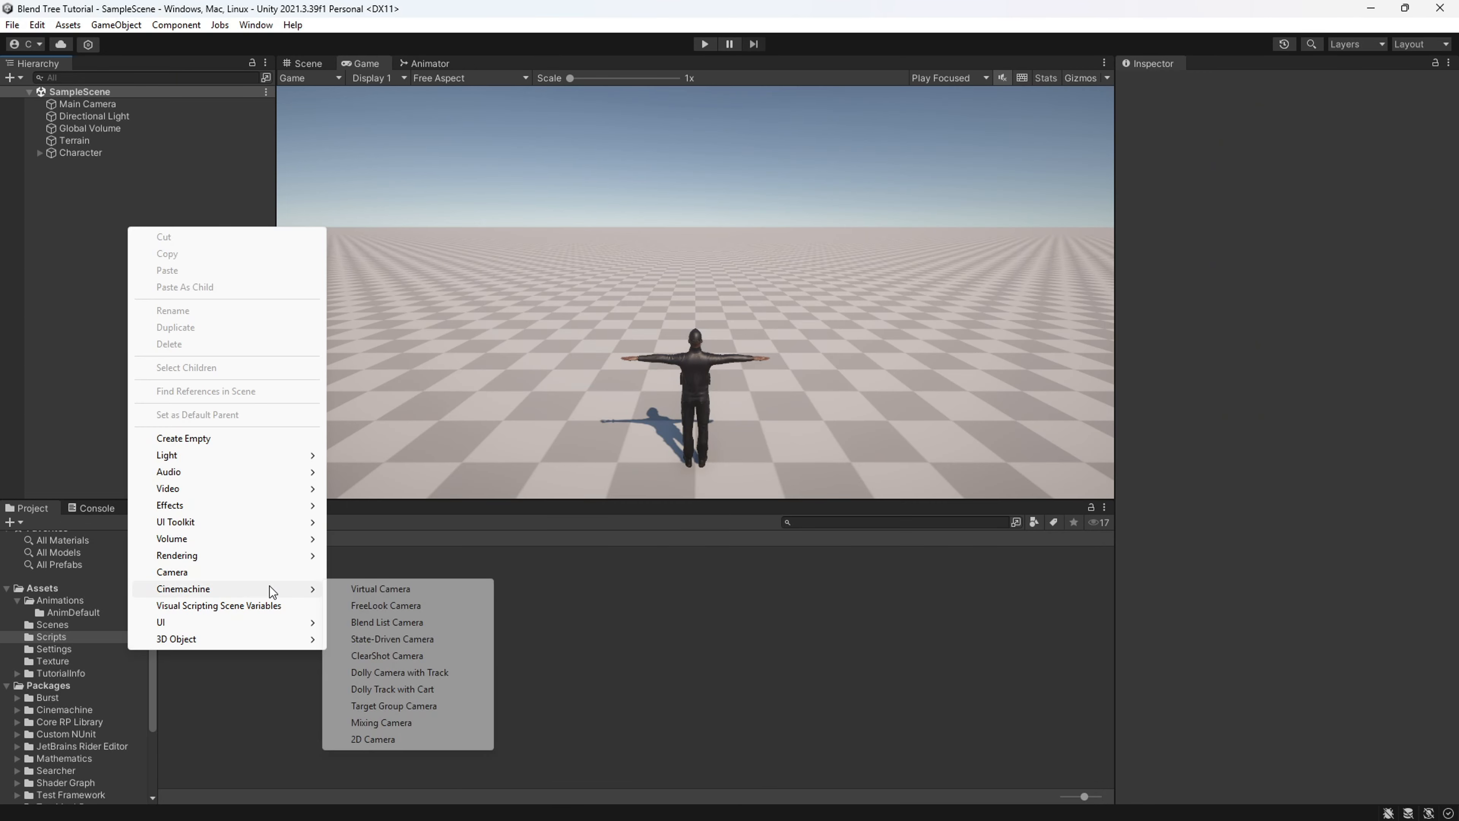
click(380, 588)
click(145, 178)
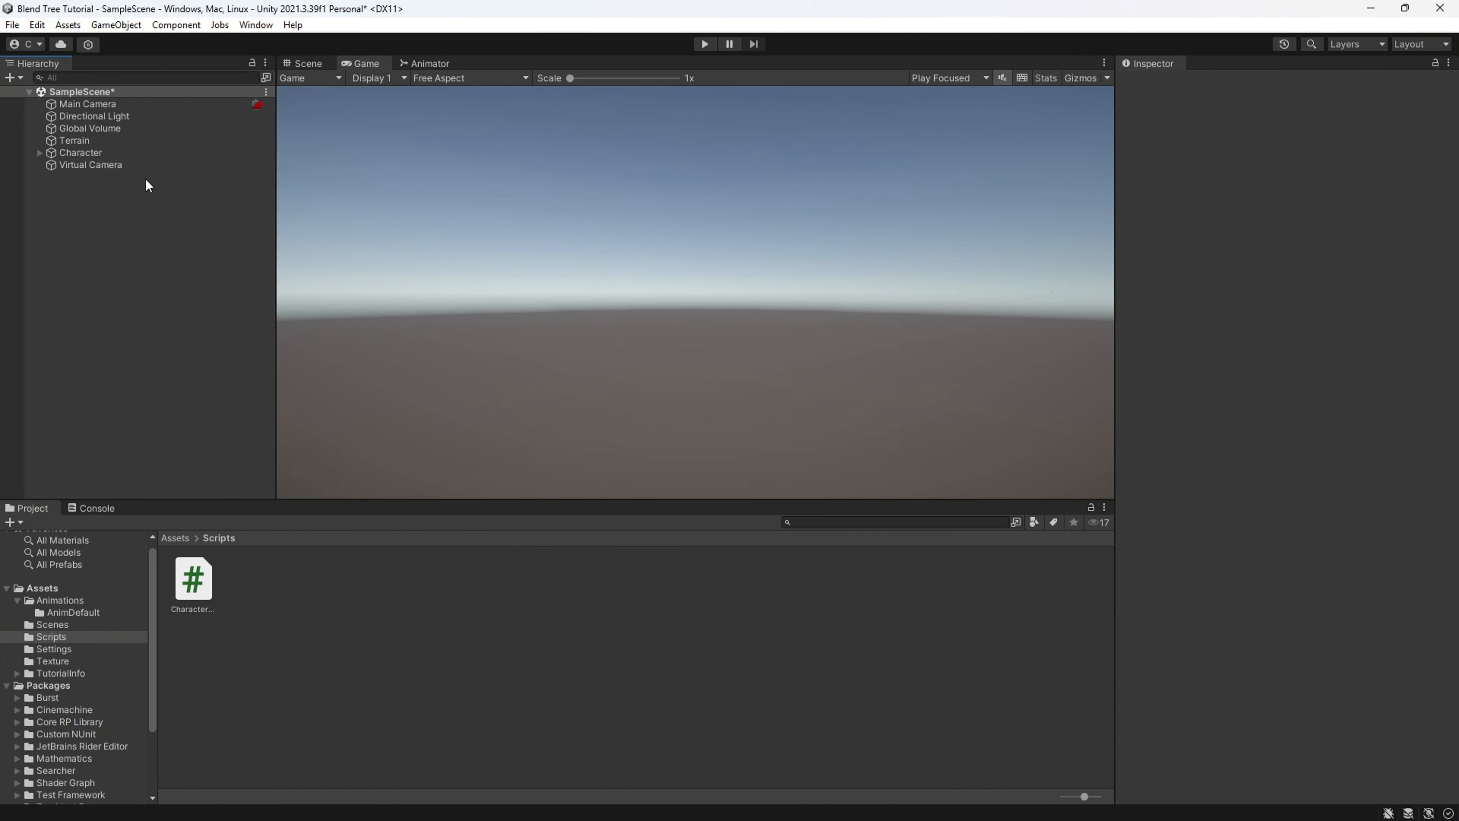
- Create an empty child object under Character in the Scene view and name it Focus
click(319, 63)
double_click(122, 149)
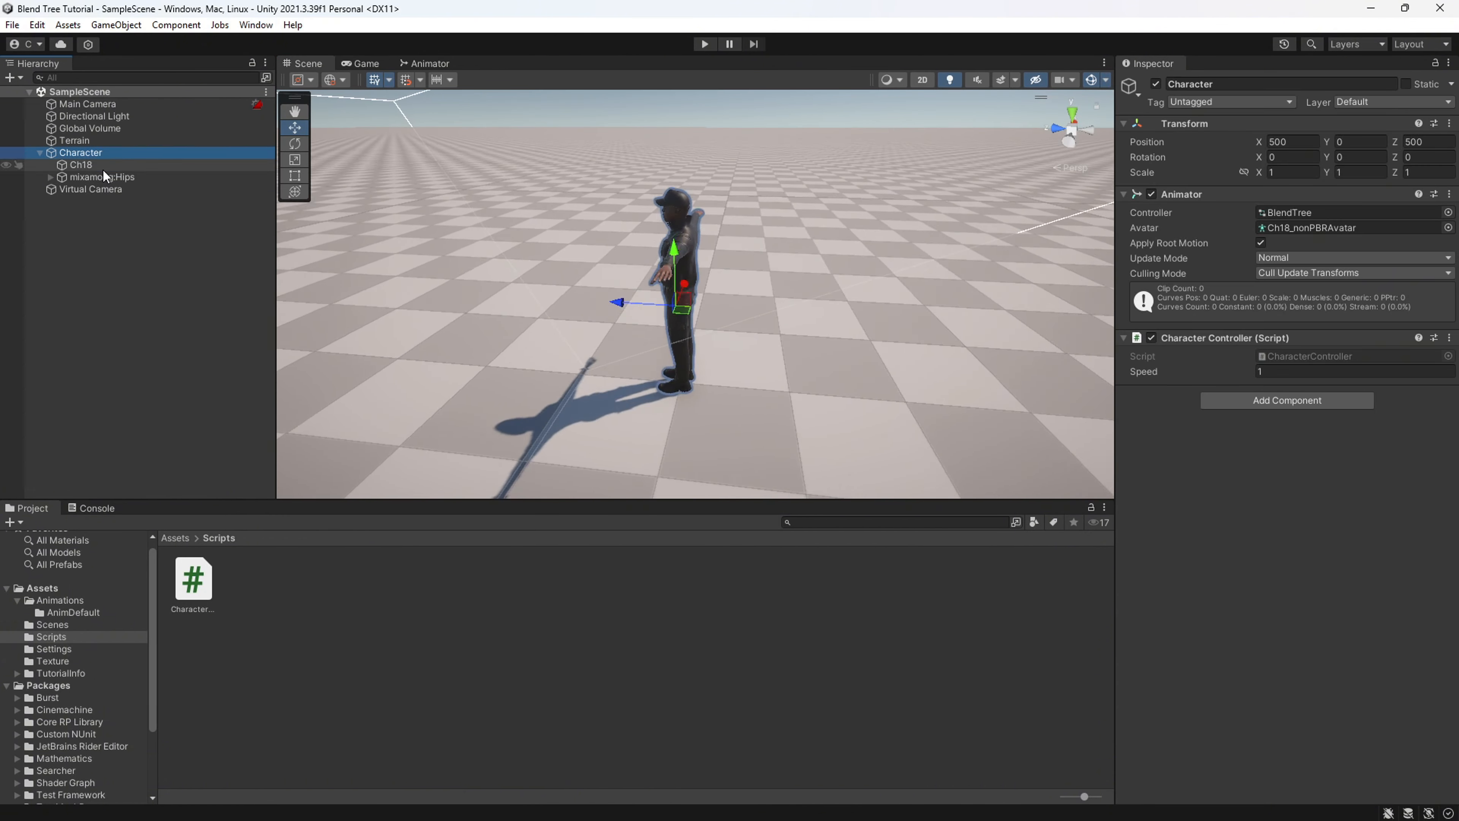
click(105, 167)
right_click(104, 168)
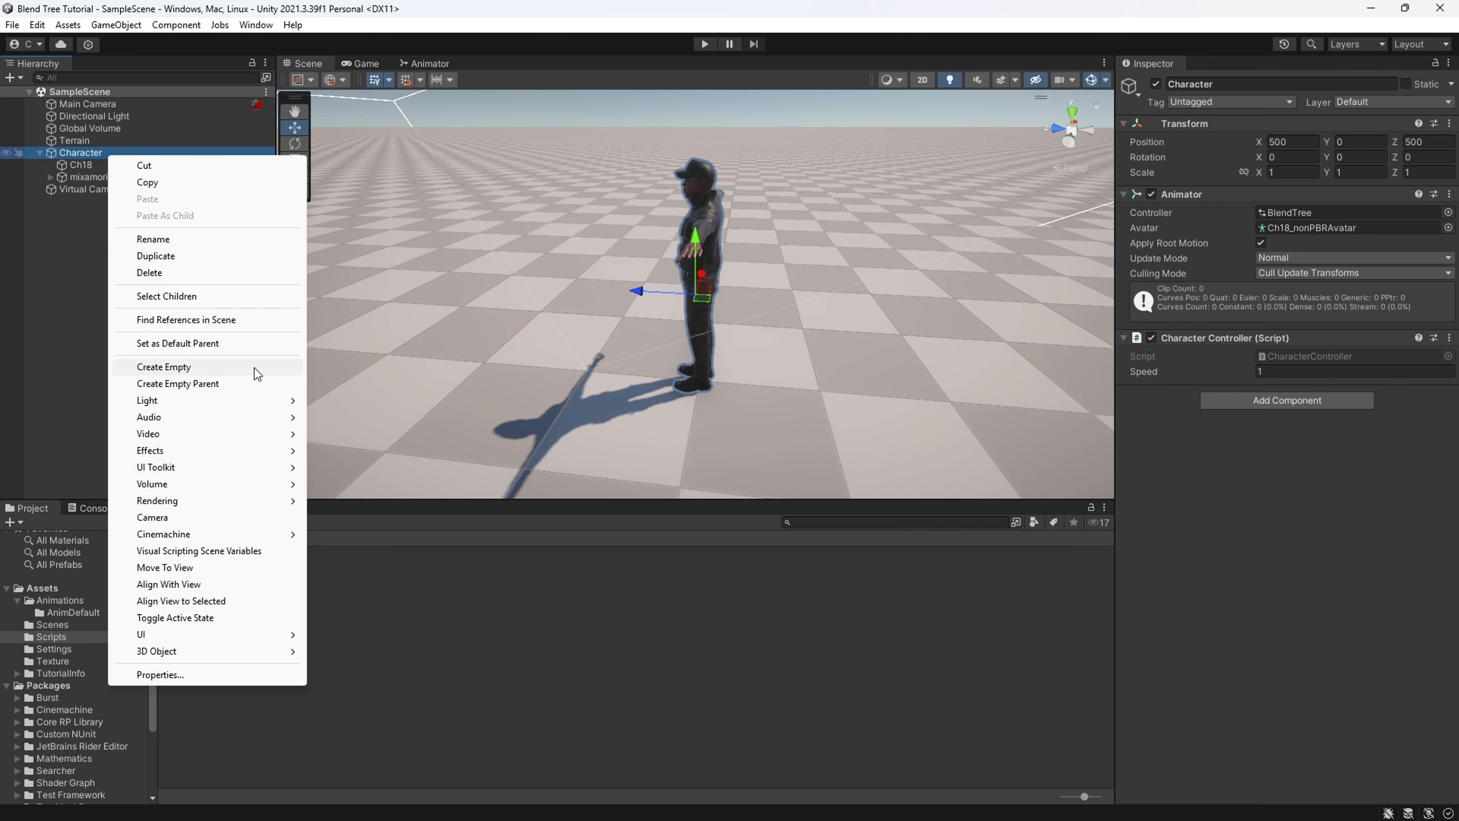
click(229, 365)
click(1257, 83)
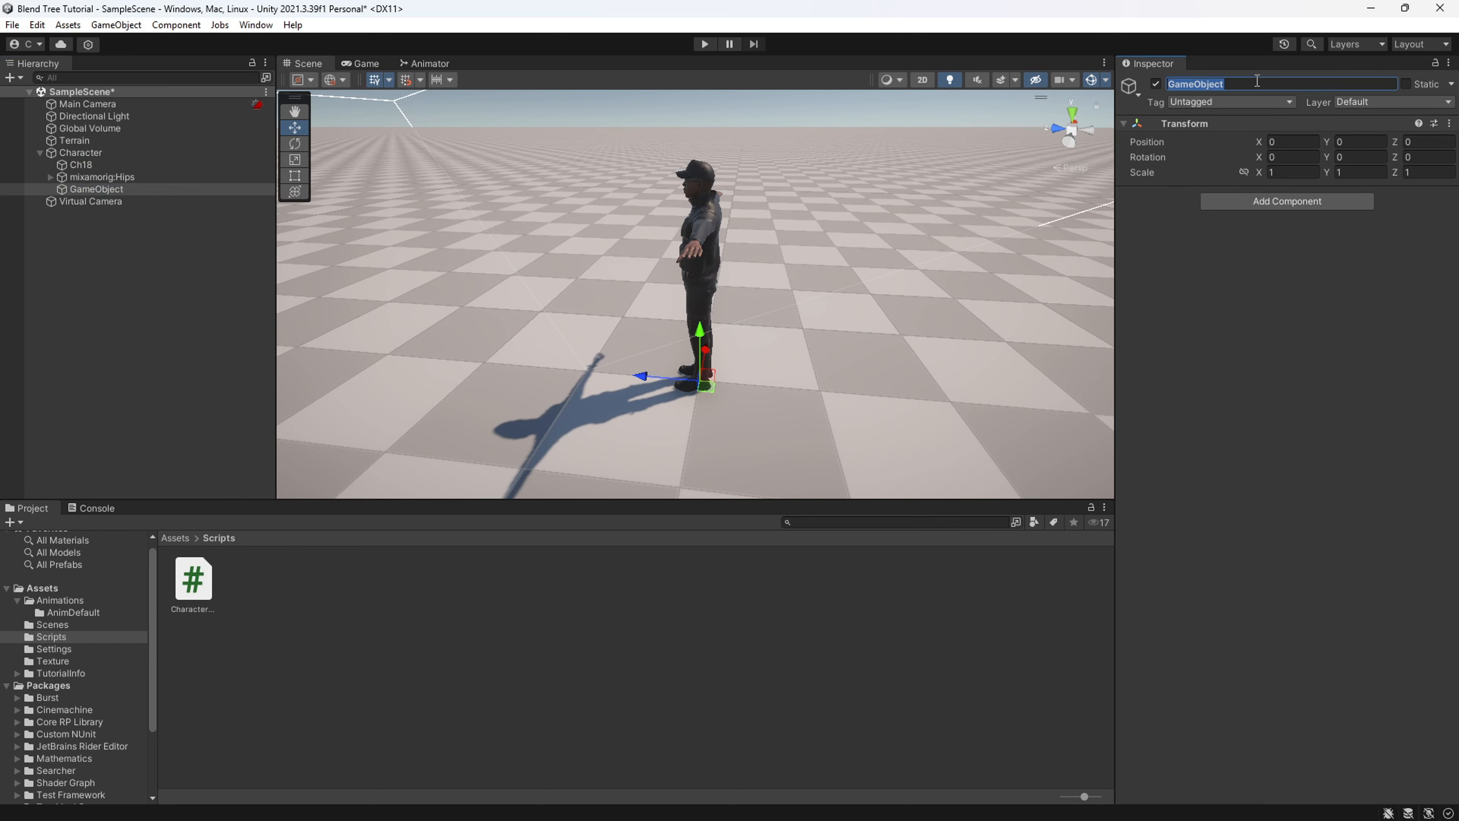
text(Focus)
key(Return)
- Raise the Focus object to the character's head, save the scene and set its Y position to 2
drag(707, 332, 714, 113)
key(ctrl+s)
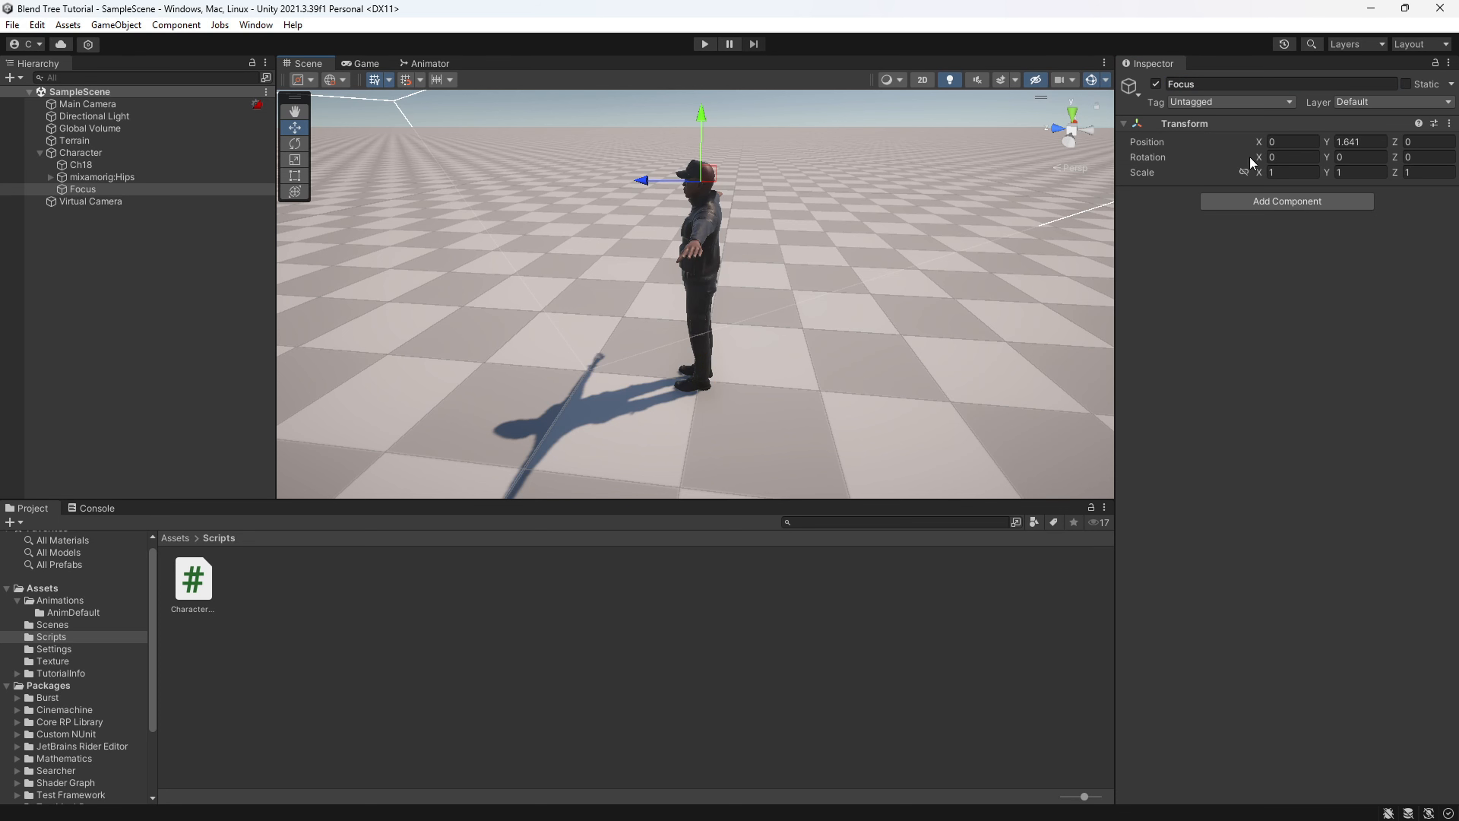
click(1356, 142)
text(2)
key(Return)
- Show the Game view and assign the Focus object as the Virtual Camera's Look At target
click(362, 63)
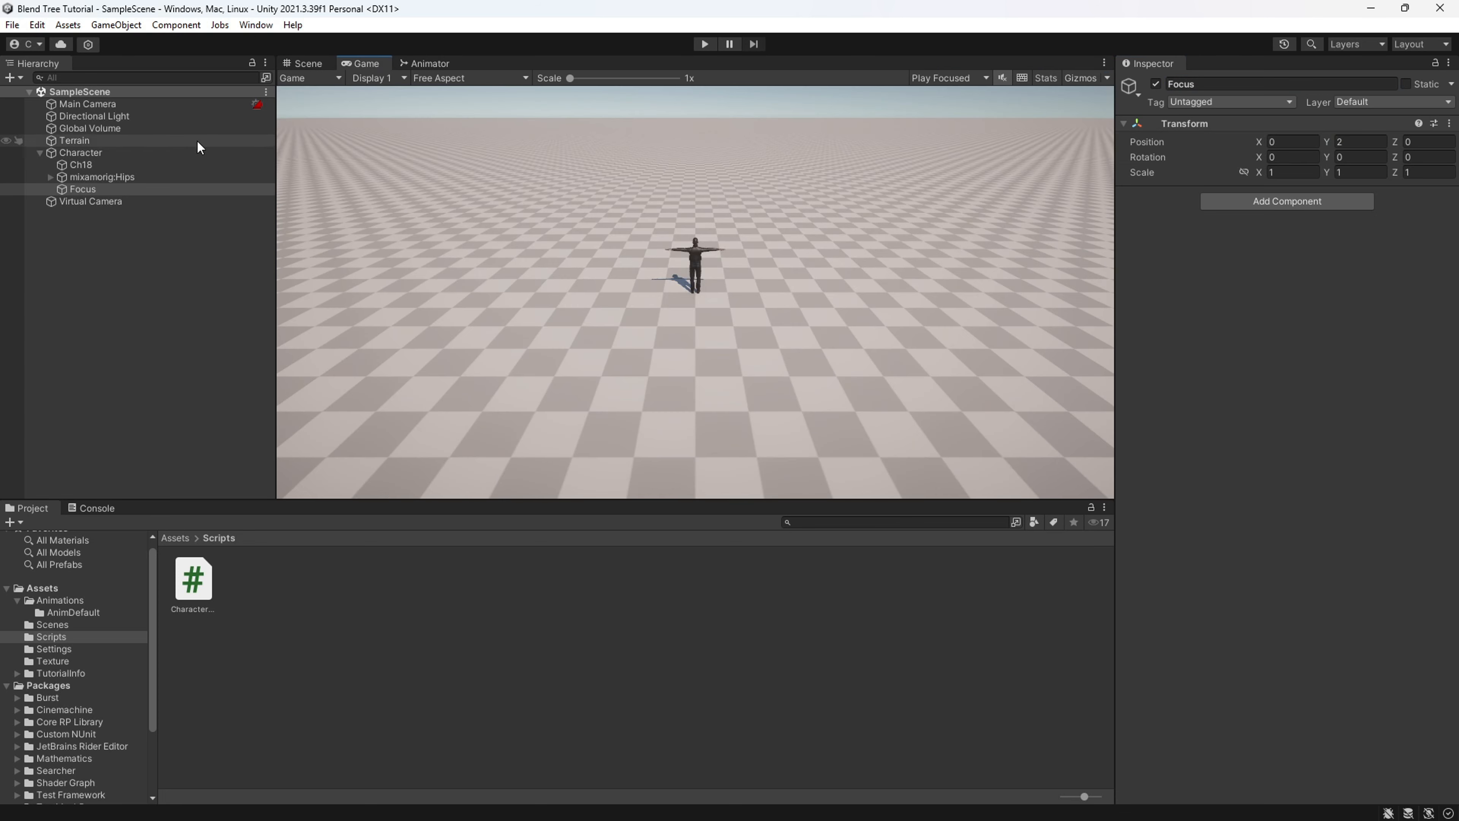
click(109, 199)
drag(101, 189, 1268, 290)
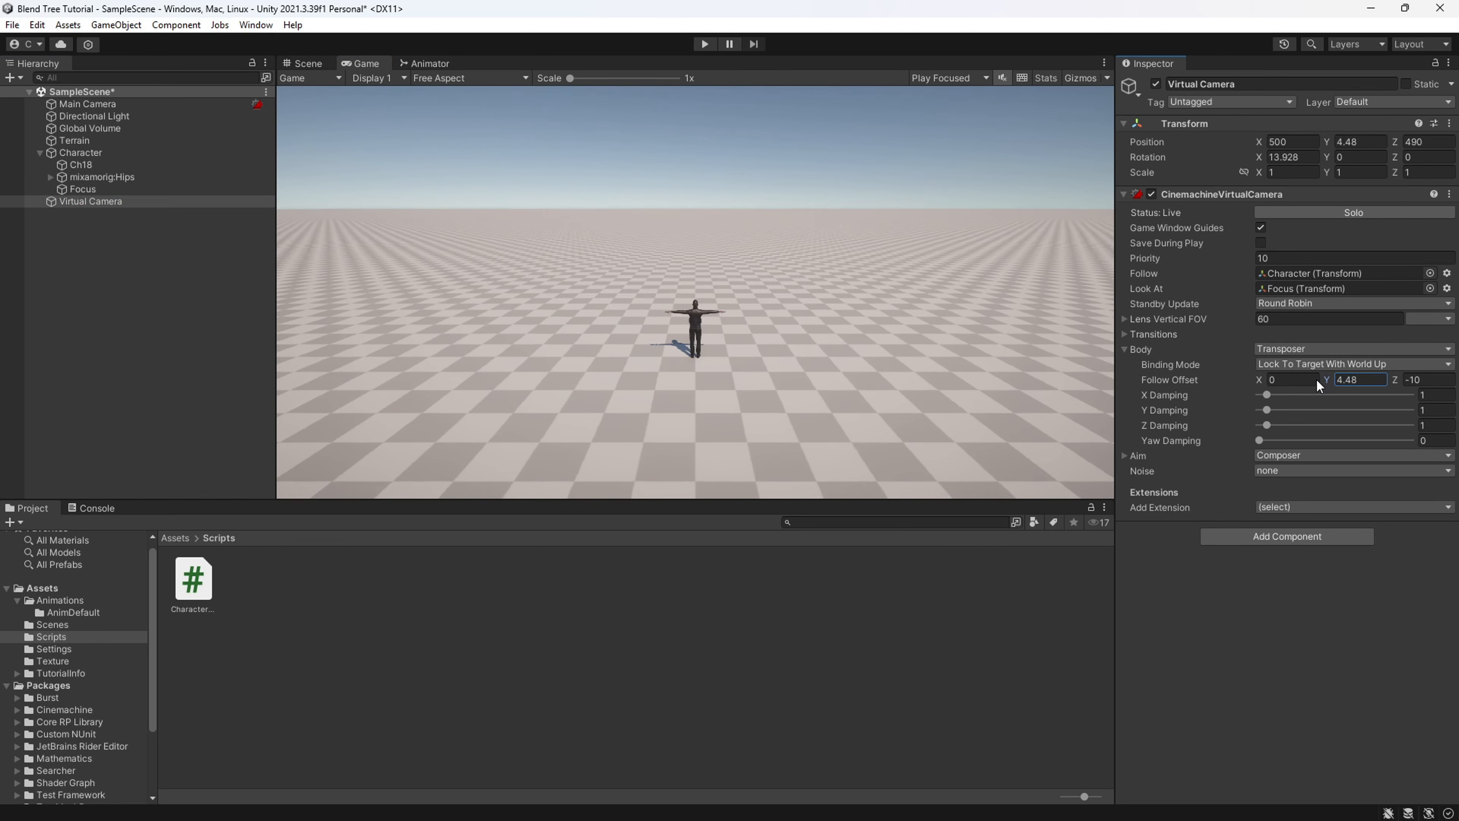